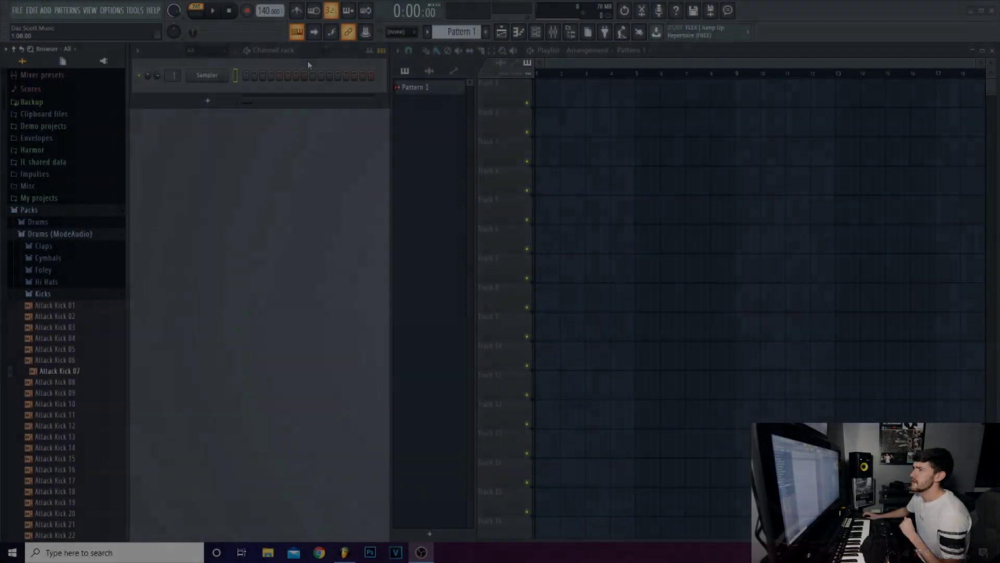
Move the channel rack lower and browse to the Packs > Drums folder.
drag(304, 49, 302, 128)
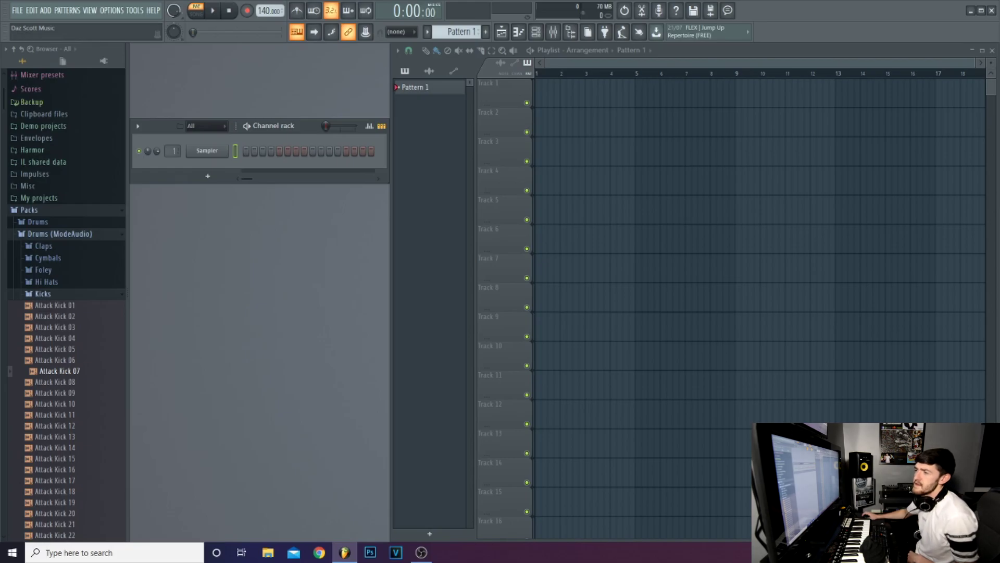
click(47, 210)
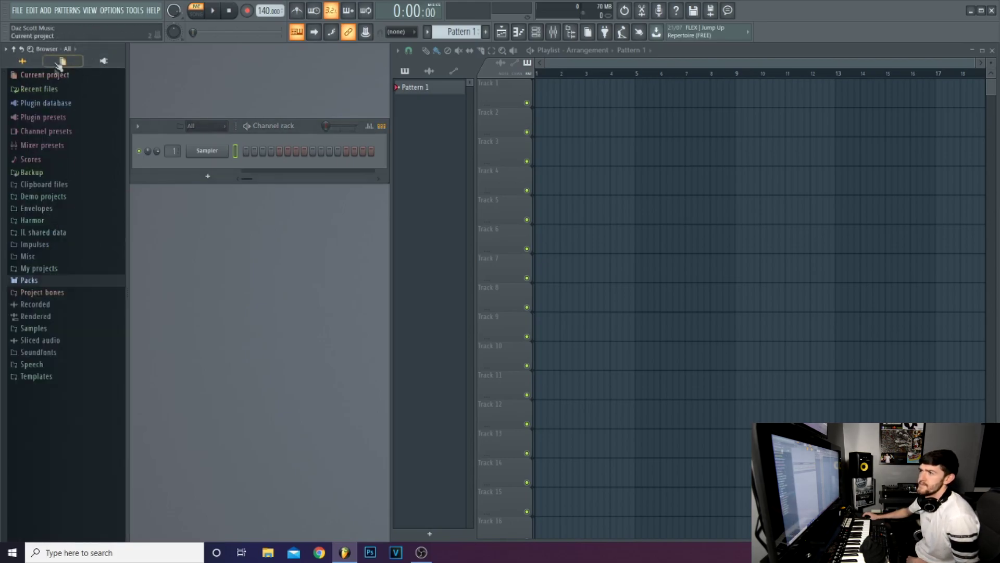
click(30, 280)
click(63, 365)
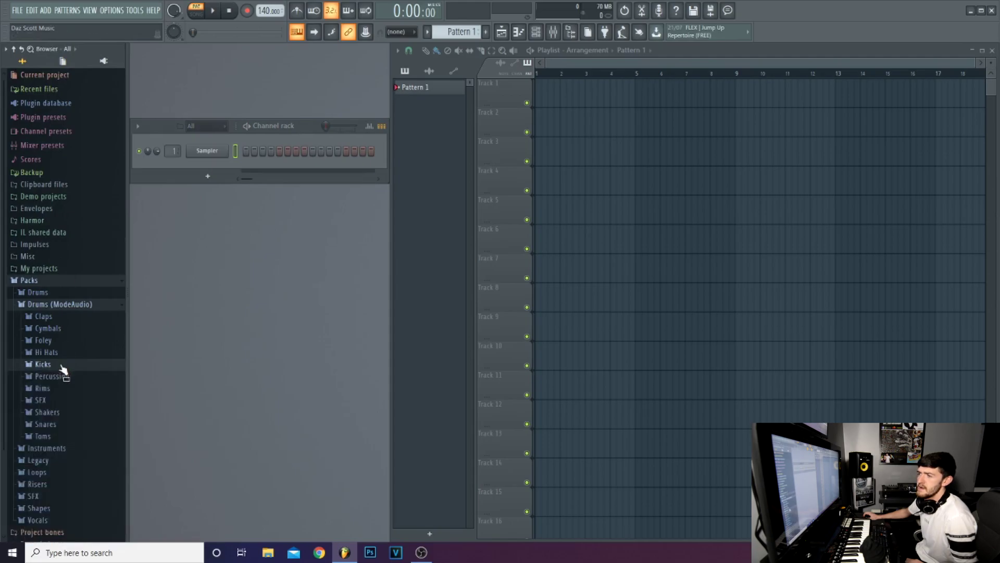
click(52, 304)
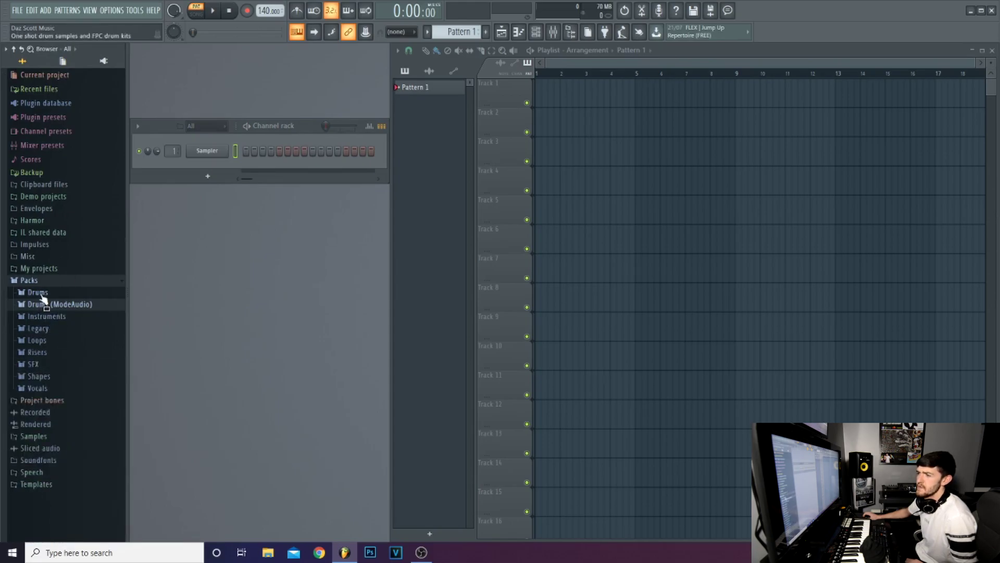
click(38, 292)
Preview the 909 Kick from Kicks and load it onto the Sampler channel.
click(46, 328)
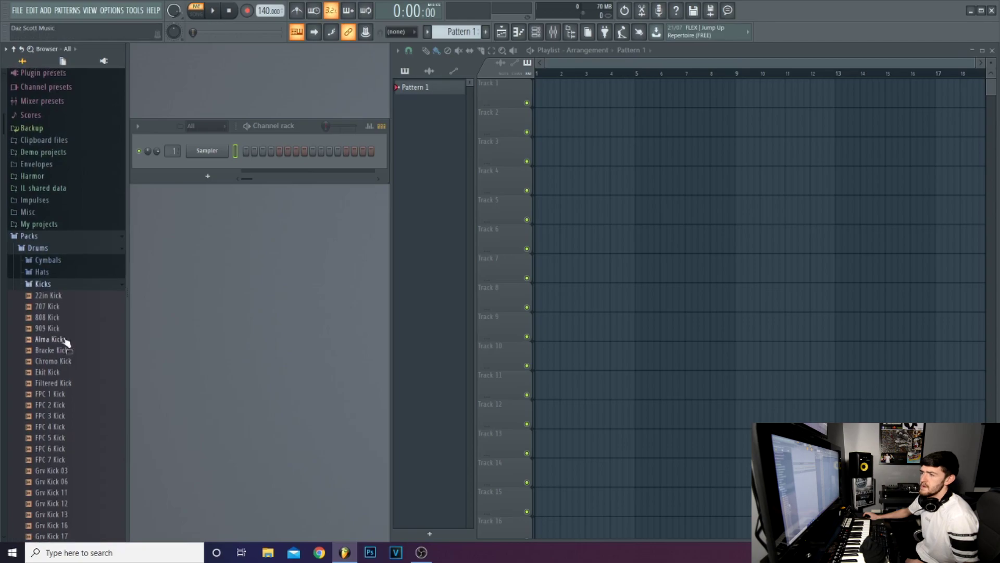
click(57, 328)
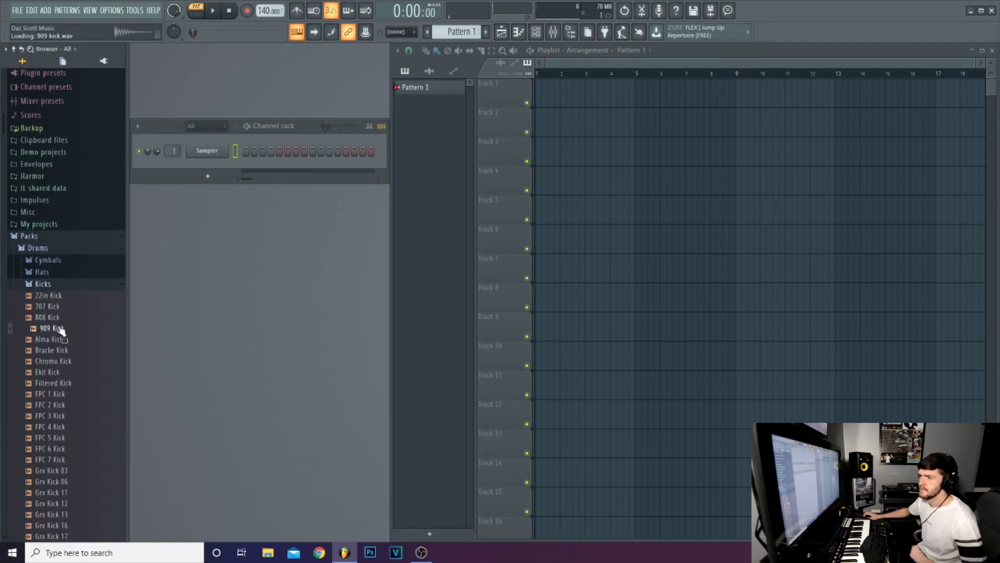
drag(61, 331, 203, 154)
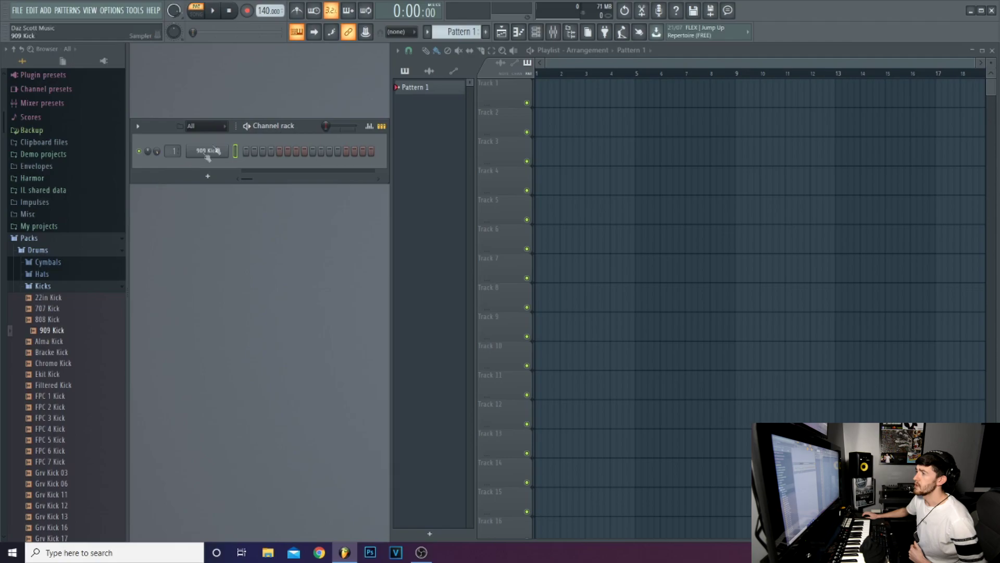
Program 909 Kick steps 1, 5, 9 and 13, then play and stop to audition.
click(246, 151)
click(279, 151)
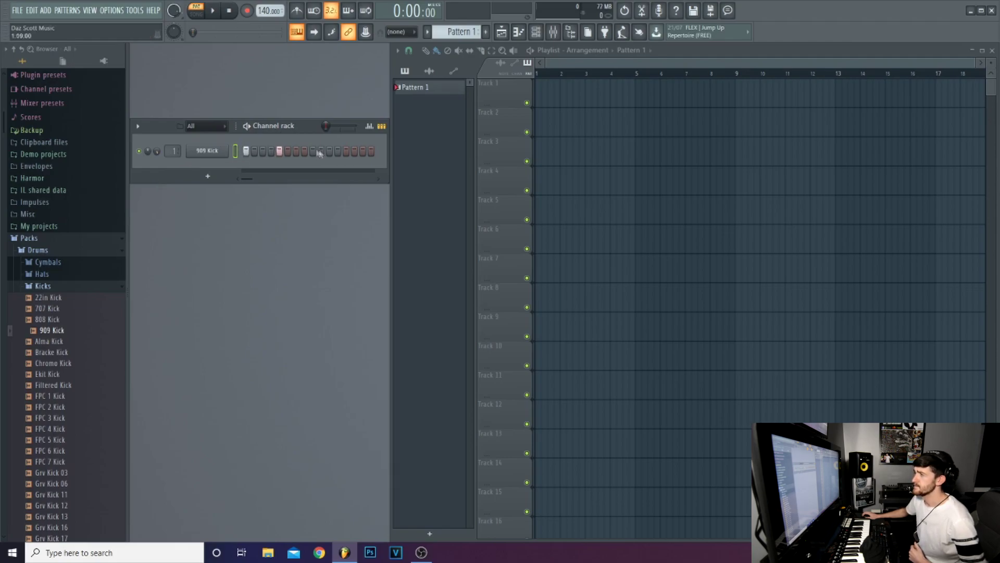
click(344, 151)
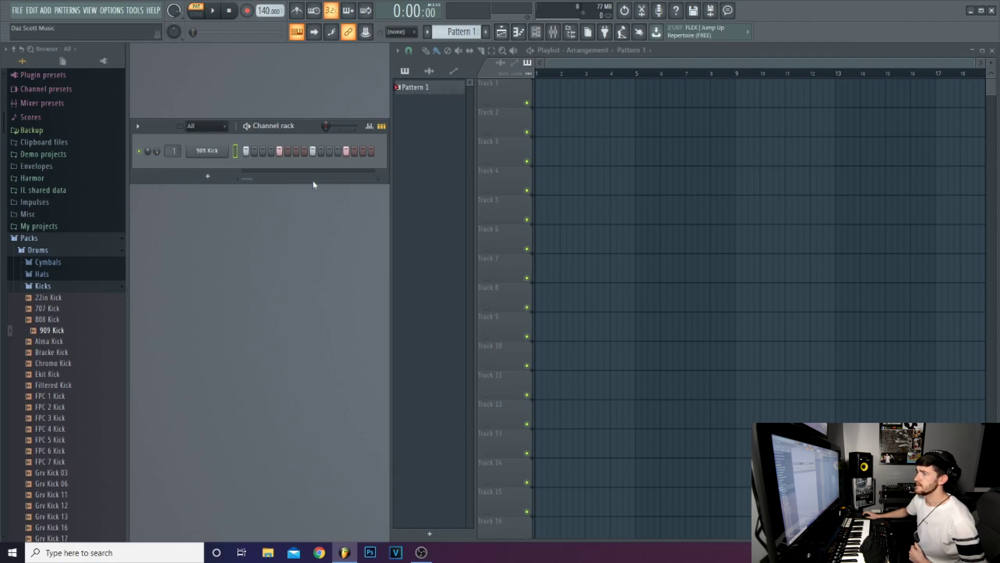
click(216, 12)
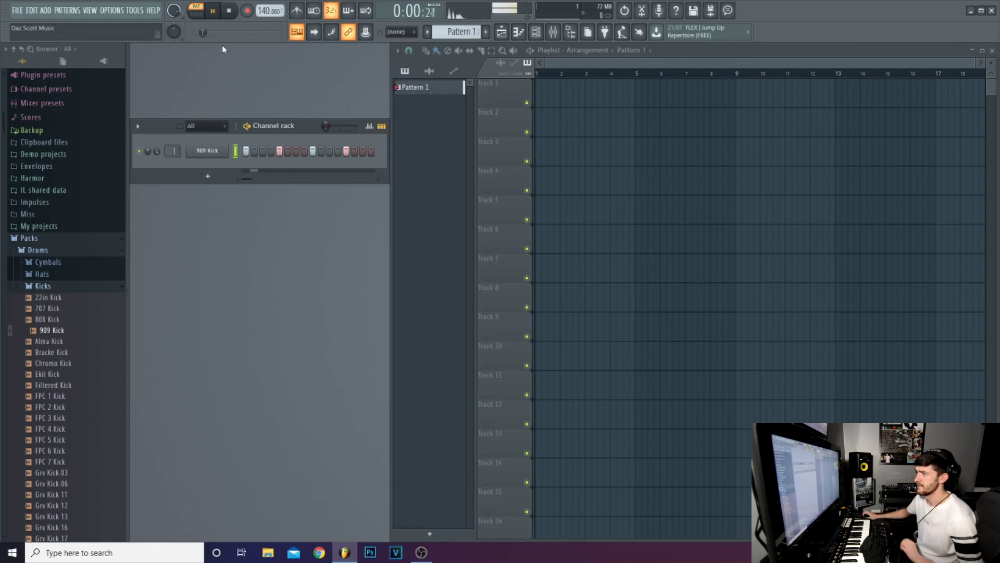
key(space)
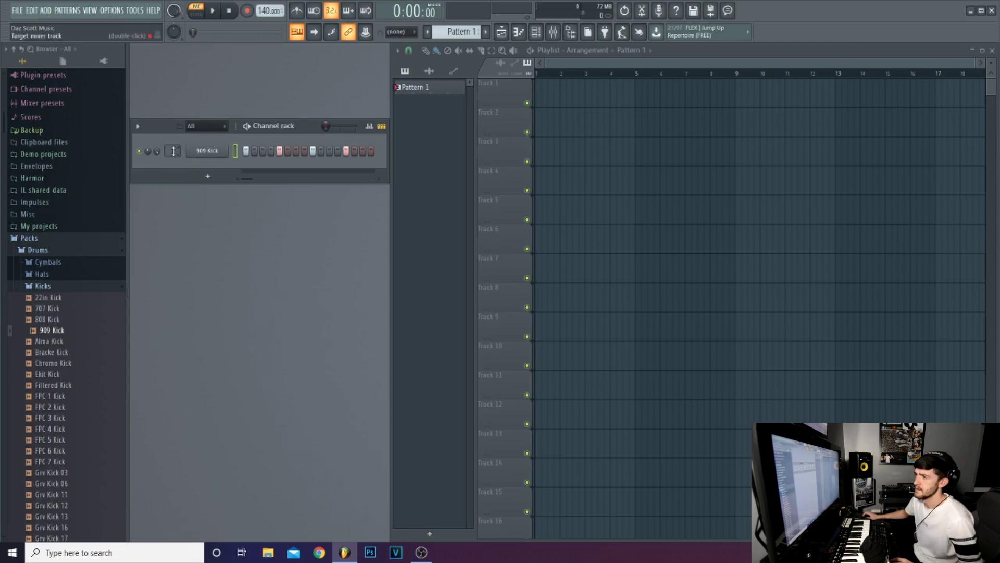
right_click(214, 153)
Rename channel 1 to 'kick' and colour it green.
click(251, 176)
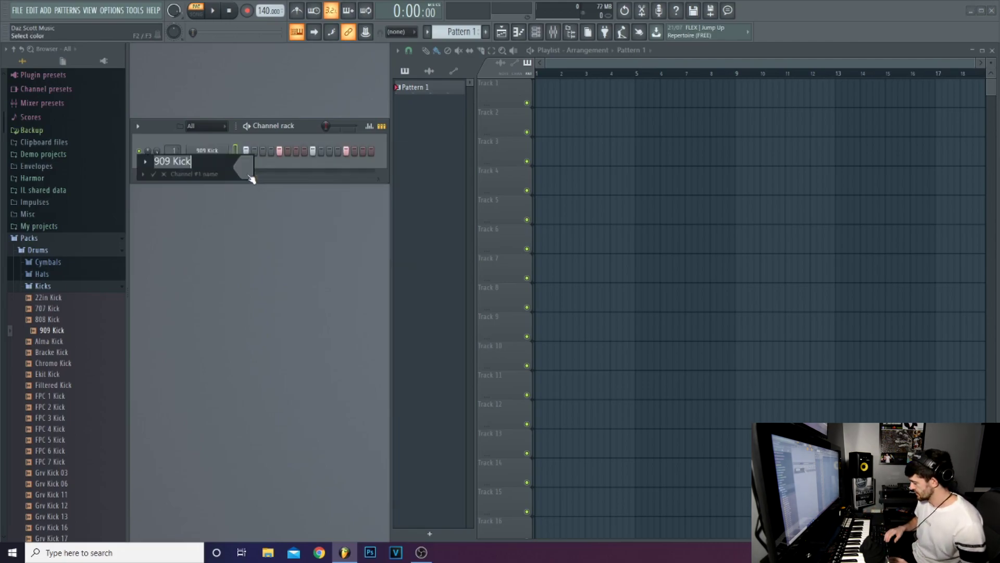
text(ki)
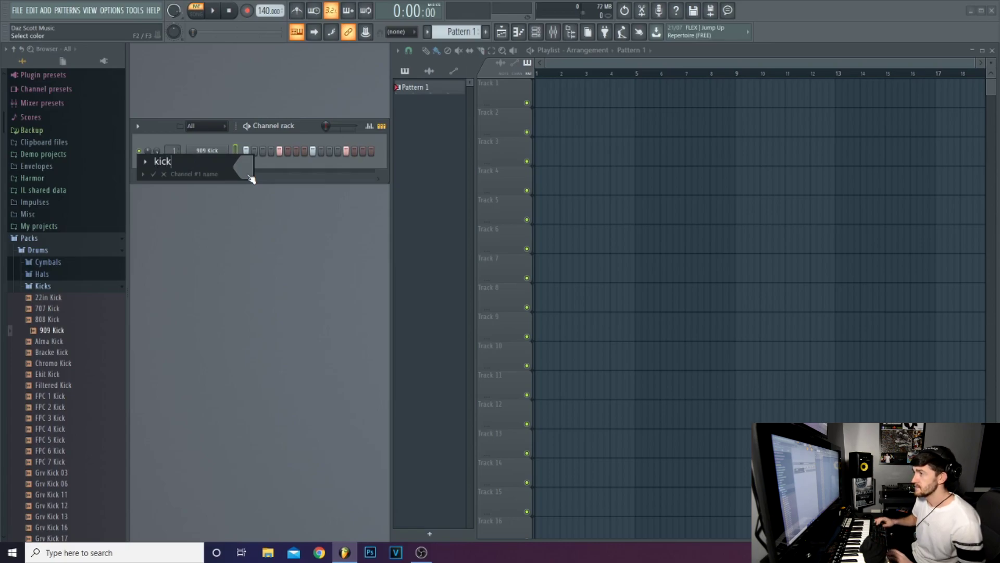
click(251, 179)
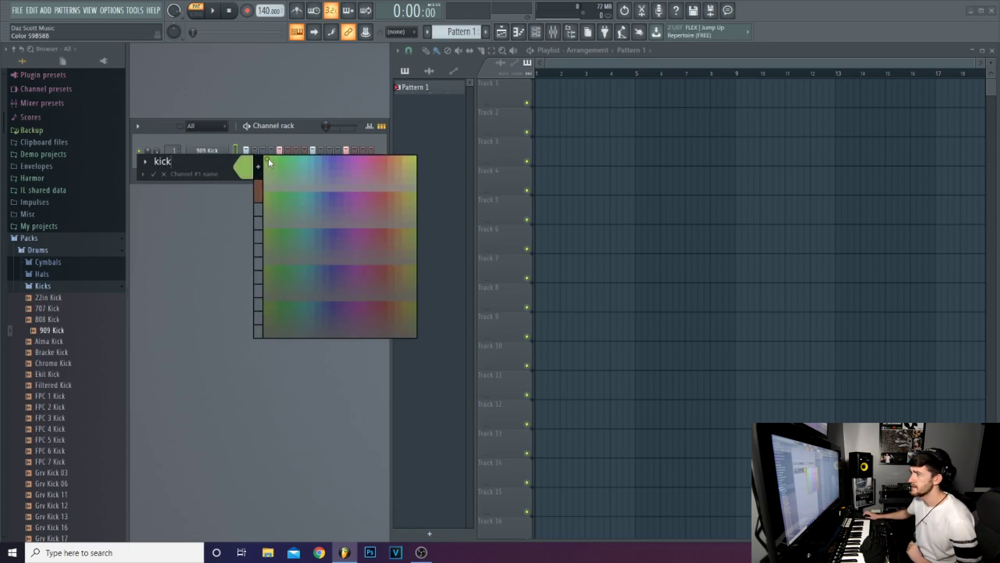
click(268, 158)
click(197, 207)
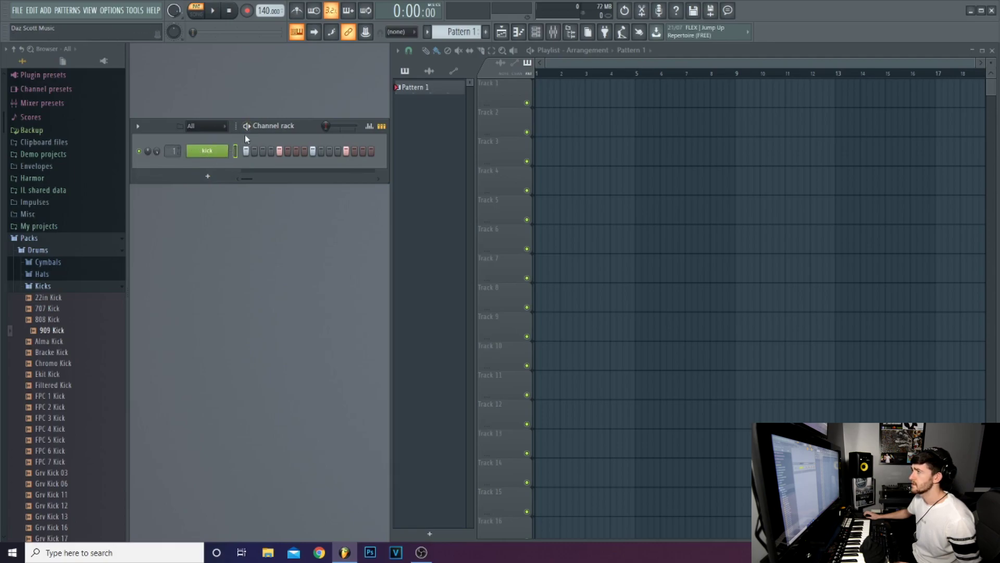
Rename Pattern 1 to 'kick' in green and play the song.
right_click(419, 87)
click(469, 139)
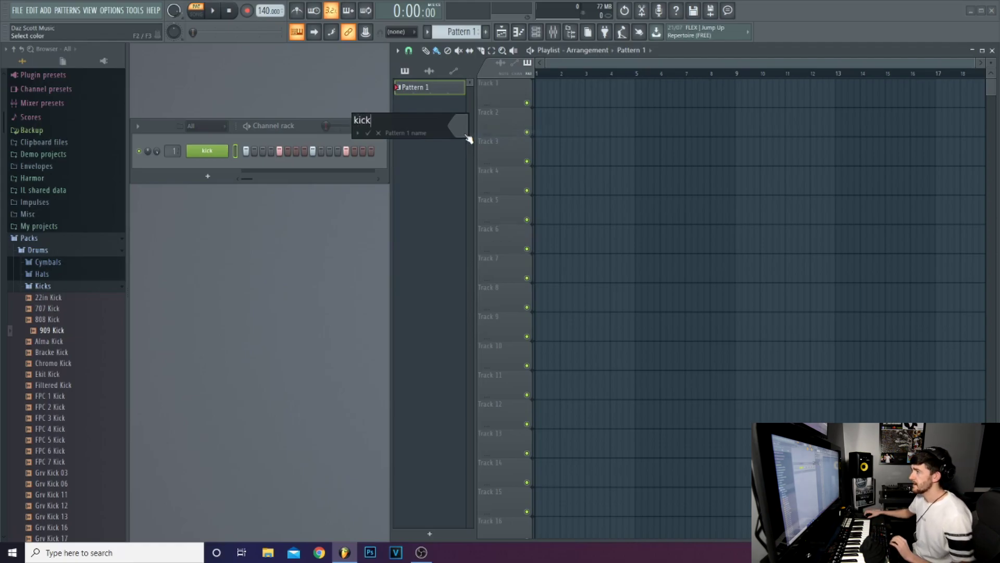
click(468, 135)
click(476, 164)
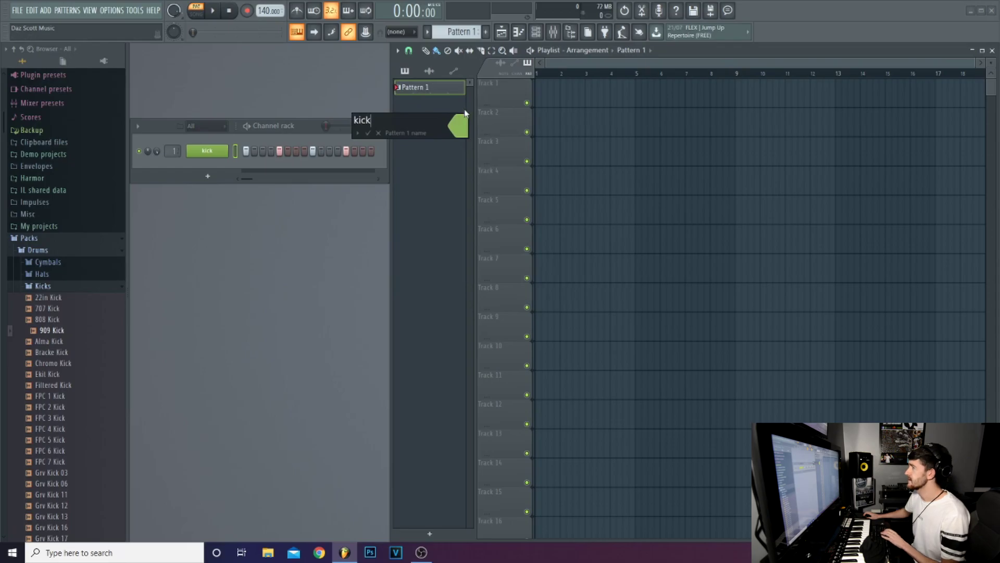
key(Return)
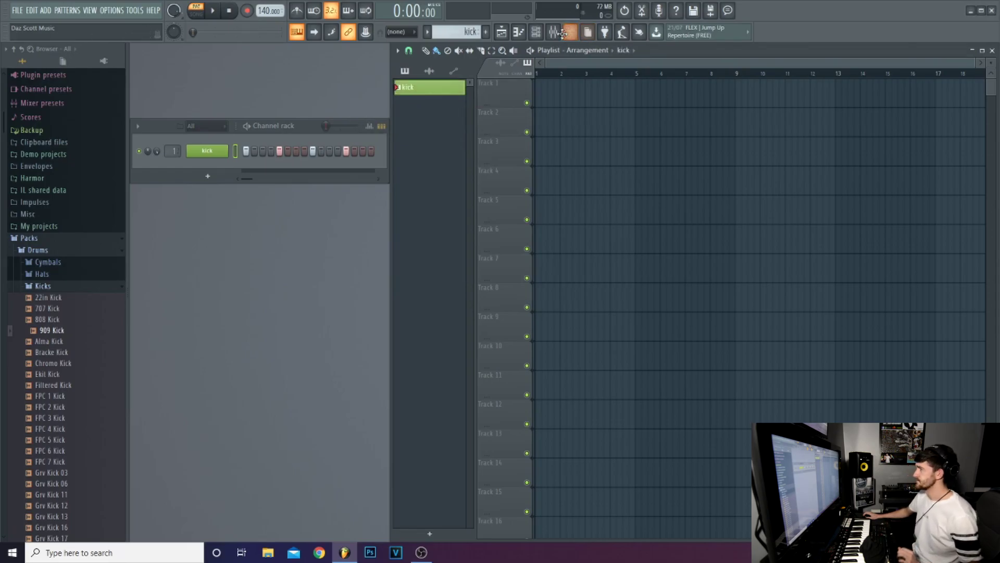
click(214, 11)
Open the Mixer, select insert 1 and check the kick plays through it.
click(213, 11)
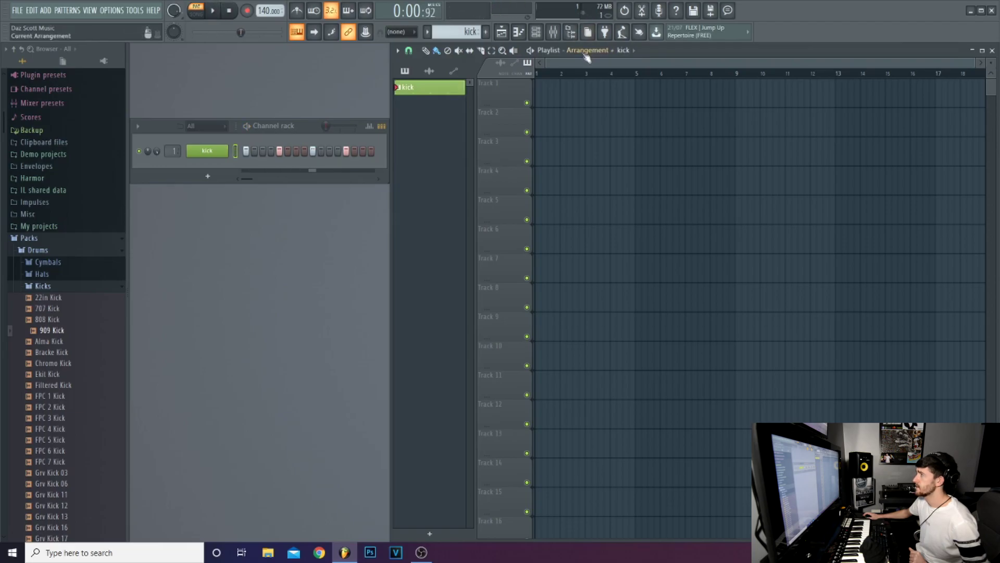
click(557, 37)
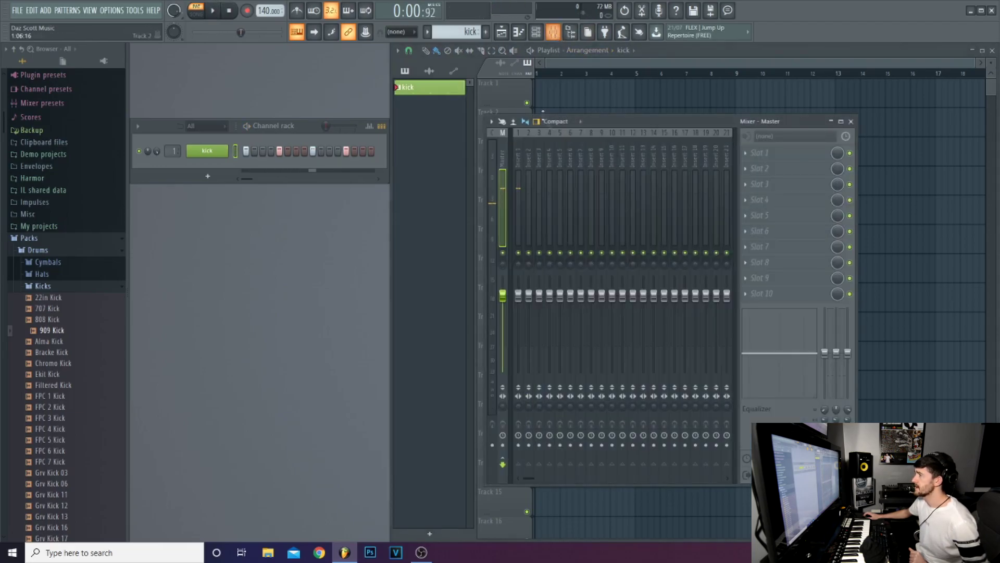
drag(624, 124, 627, 152)
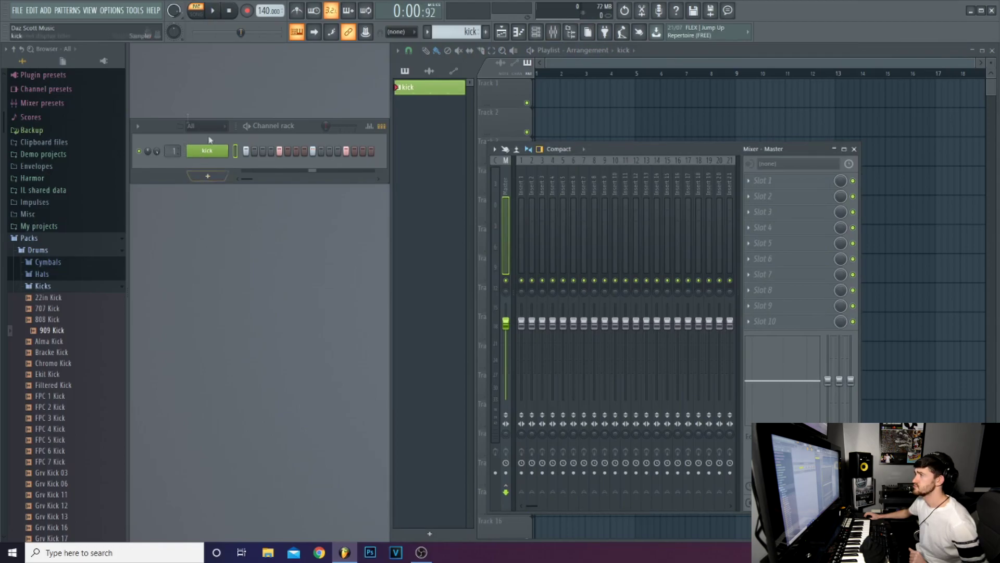
click(522, 186)
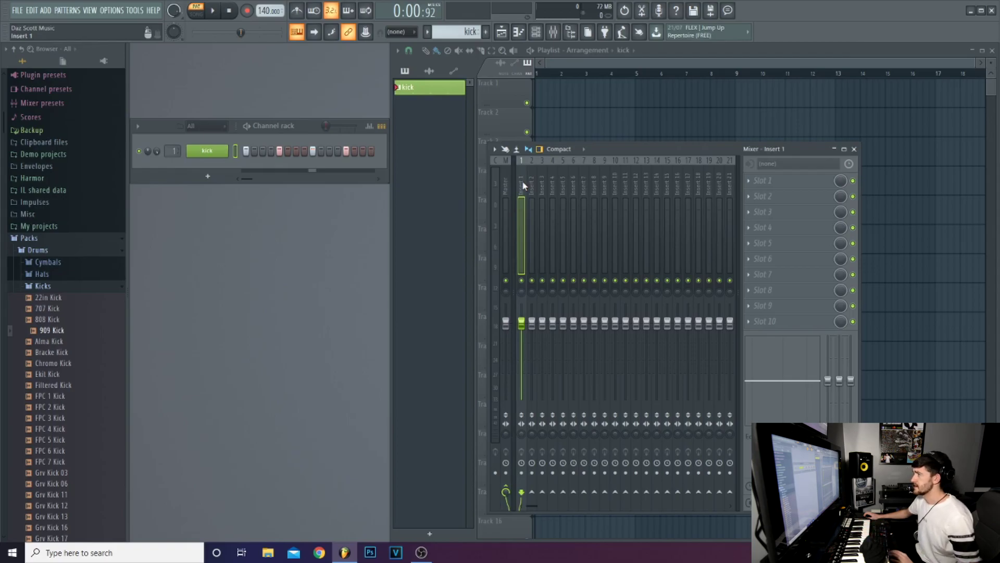
key(space)
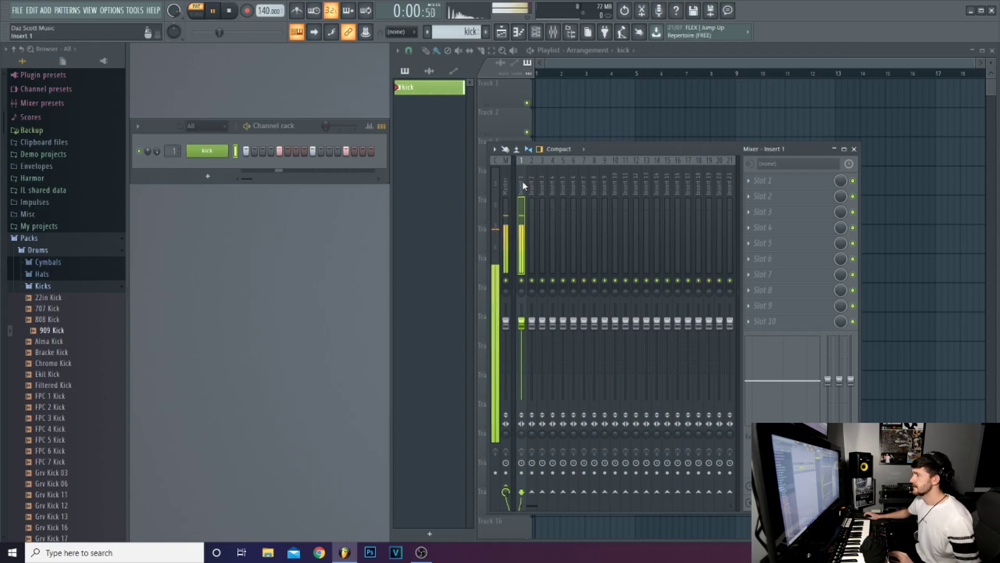
key(space)
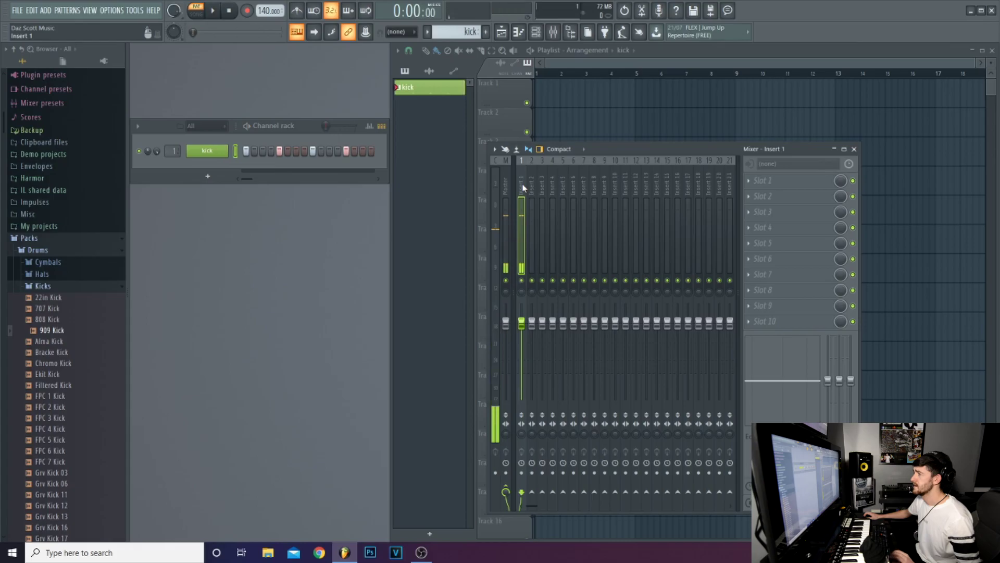
Name insert 1 'kick' with a colour and lower its fader to about -6.4 dB.
right_click(523, 186)
click(556, 180)
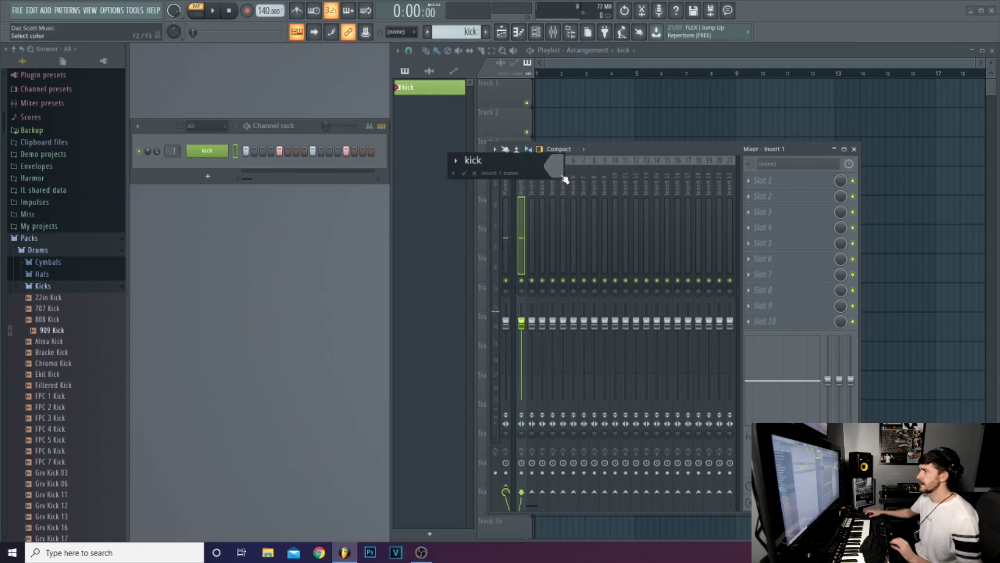
click(561, 176)
click(568, 208)
key(Return)
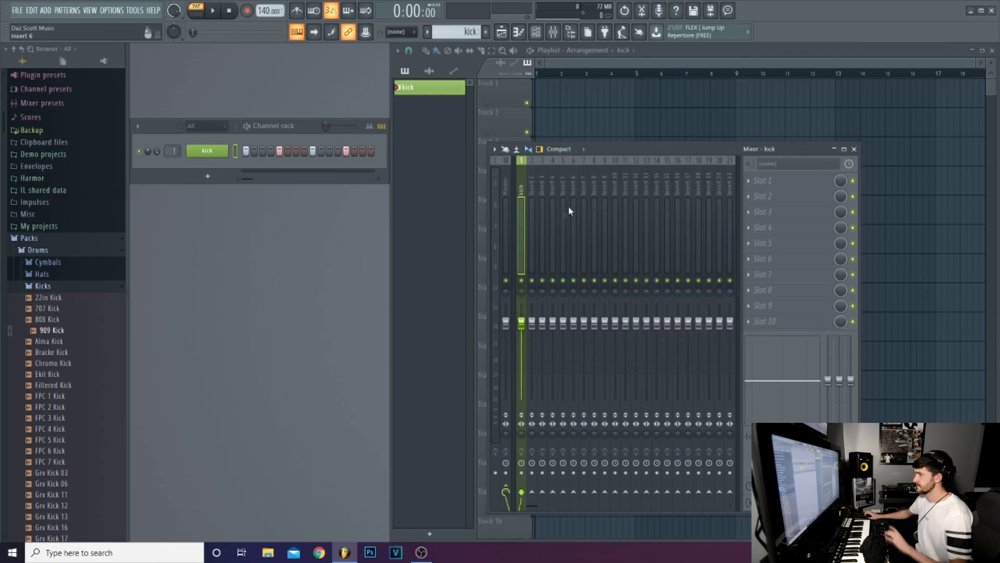
drag(521, 323, 522, 350)
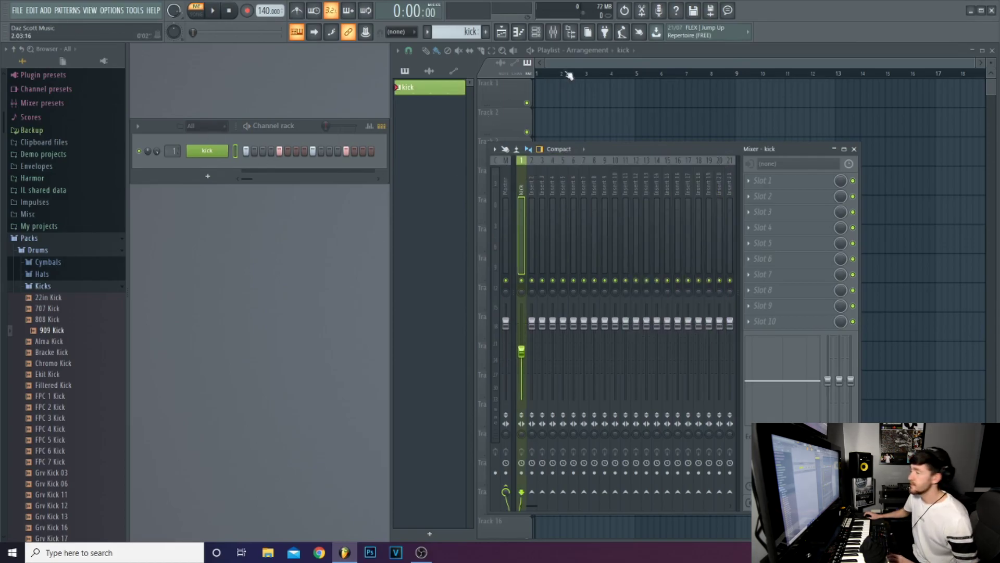
key(F9)
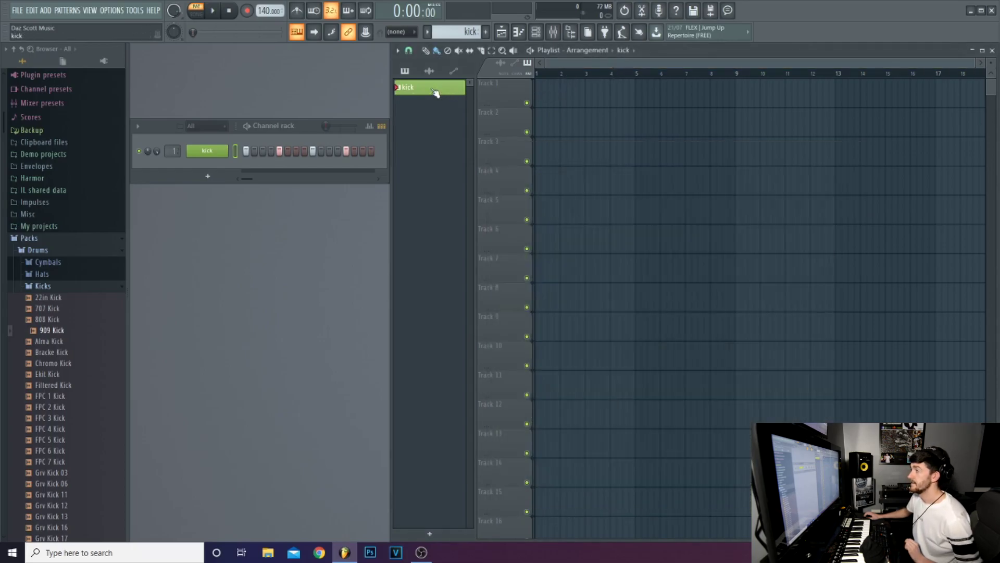
Paint kick clips along Track 1 from bar 1 to bar 9.
key(F7)
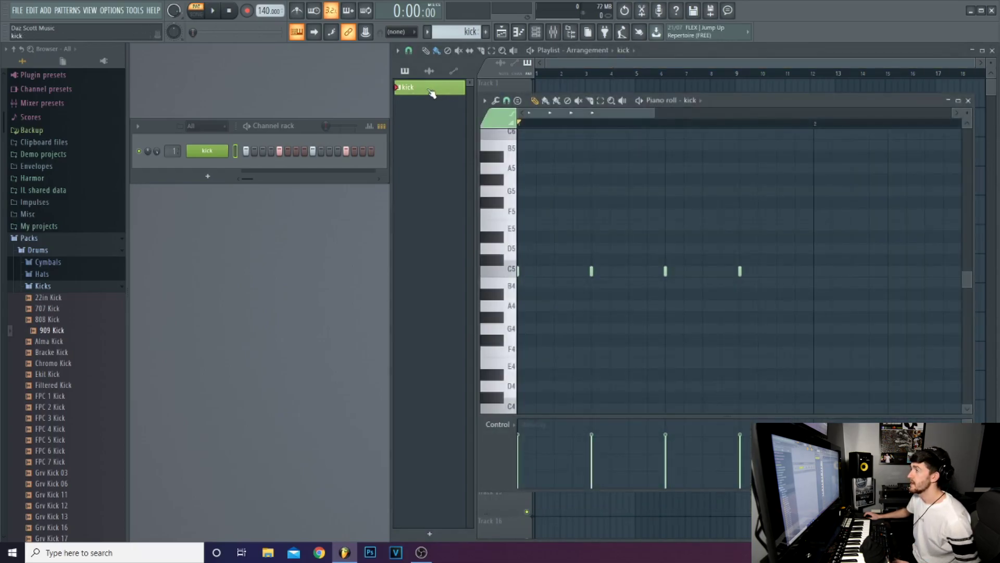
click(968, 101)
drag(541, 99, 725, 101)
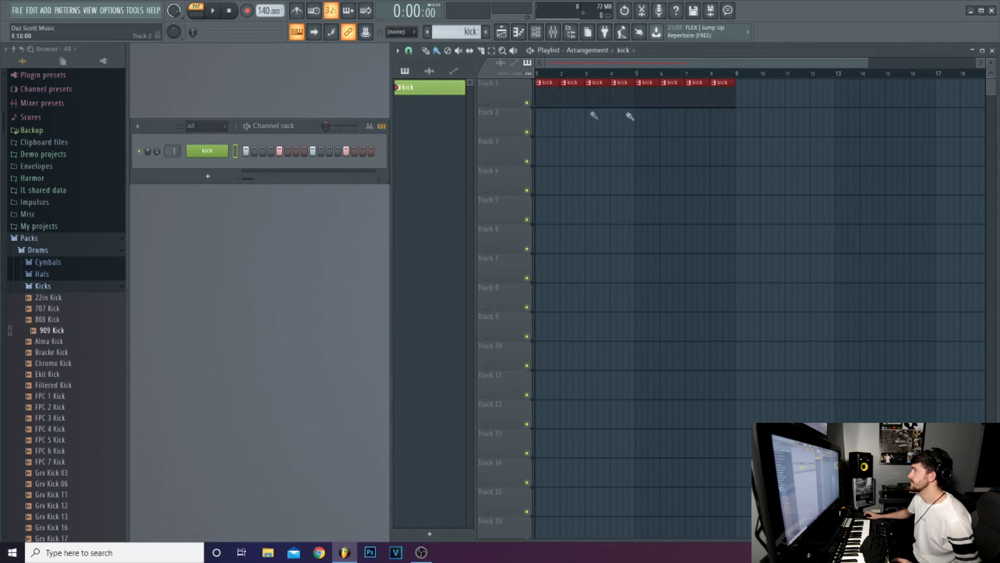
Auto-name Track 1 after the kick, switch to Song mode and play the arrangement.
right_click(503, 97)
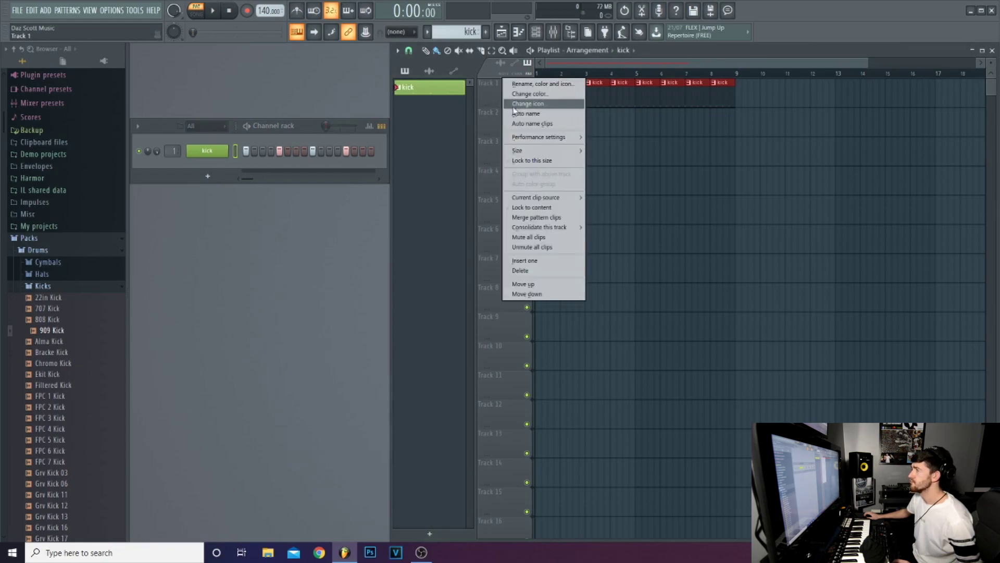
click(519, 114)
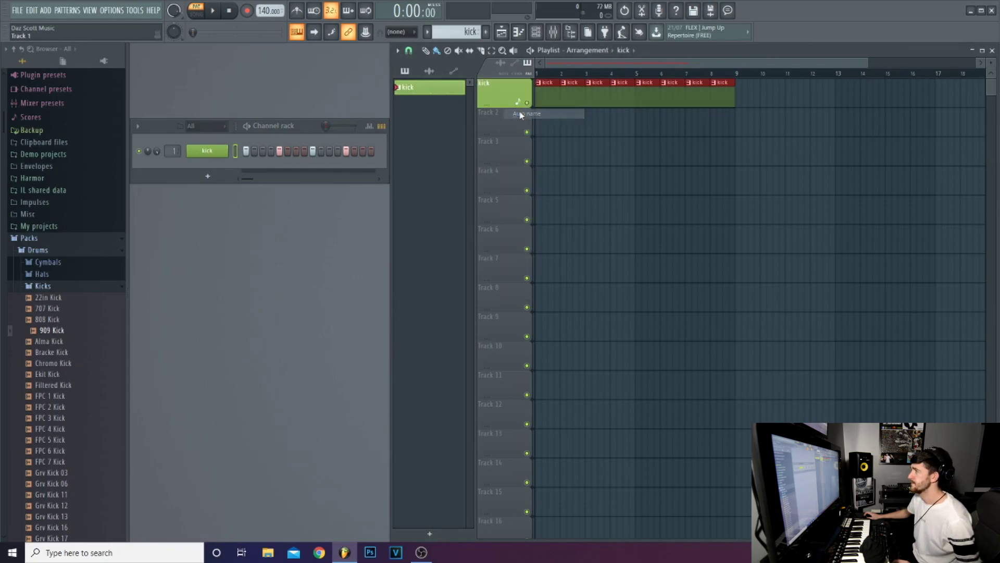
click(196, 15)
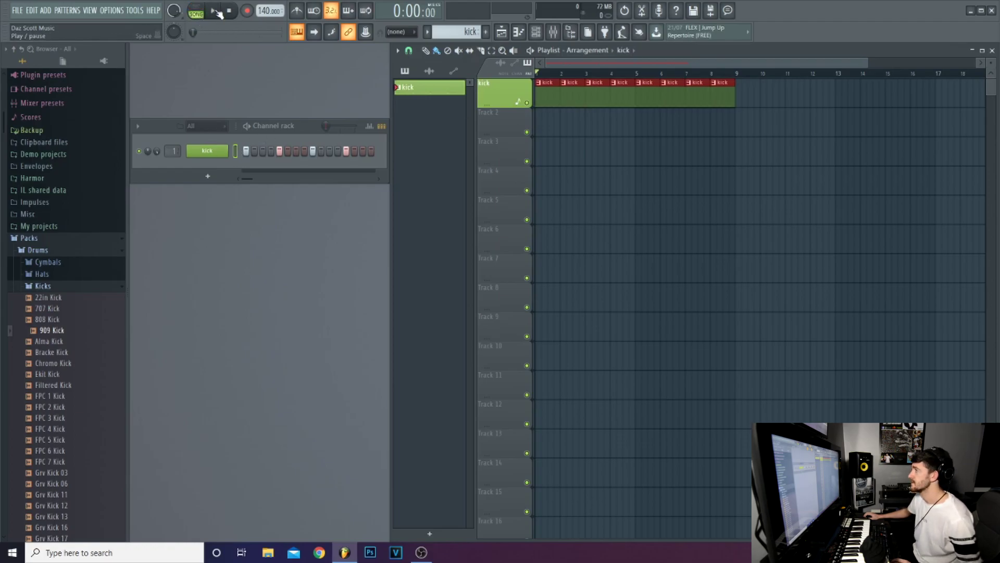
click(214, 12)
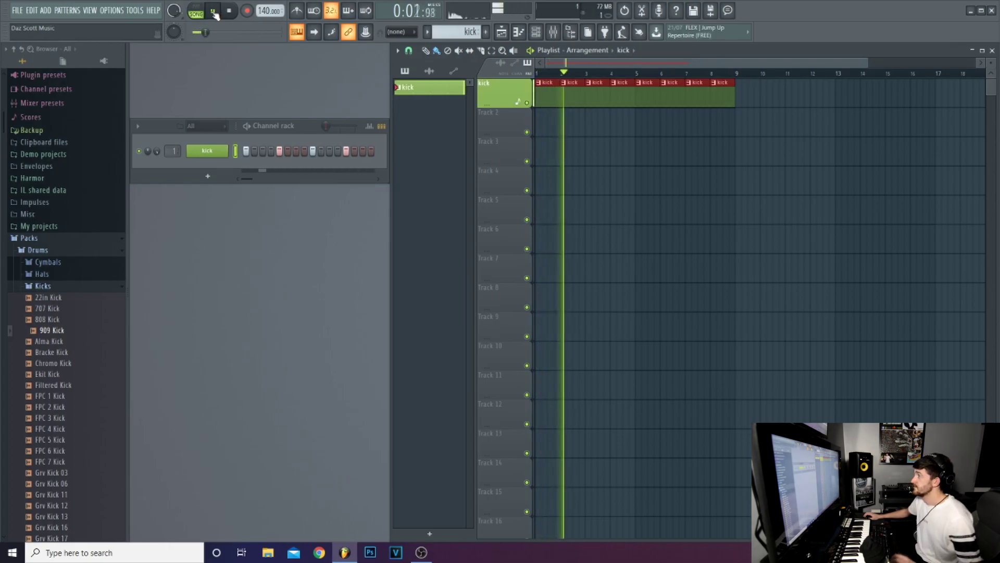
click(215, 12)
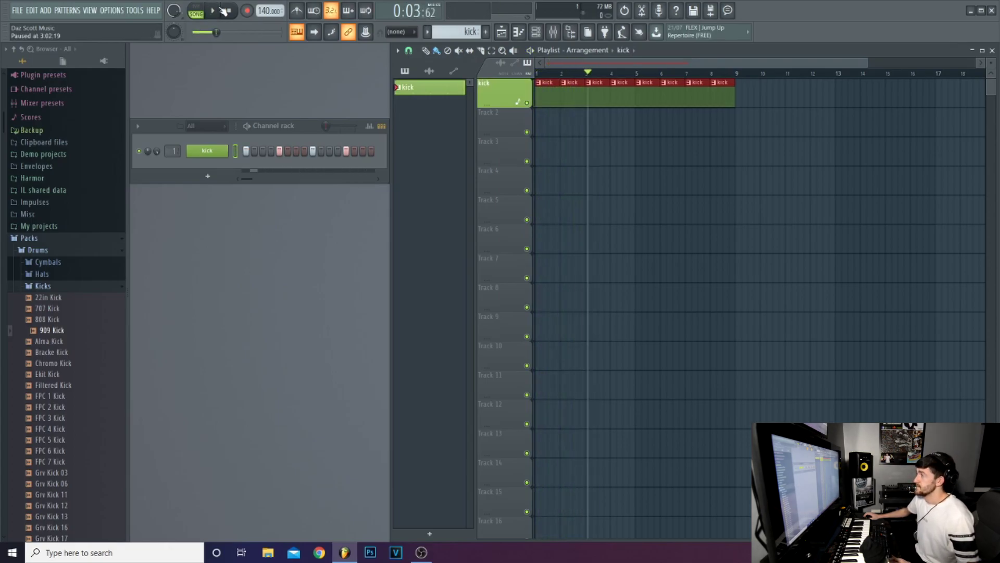
Create a new pattern and add Bracke CH 2 from the Hats folder as a channel.
click(486, 32)
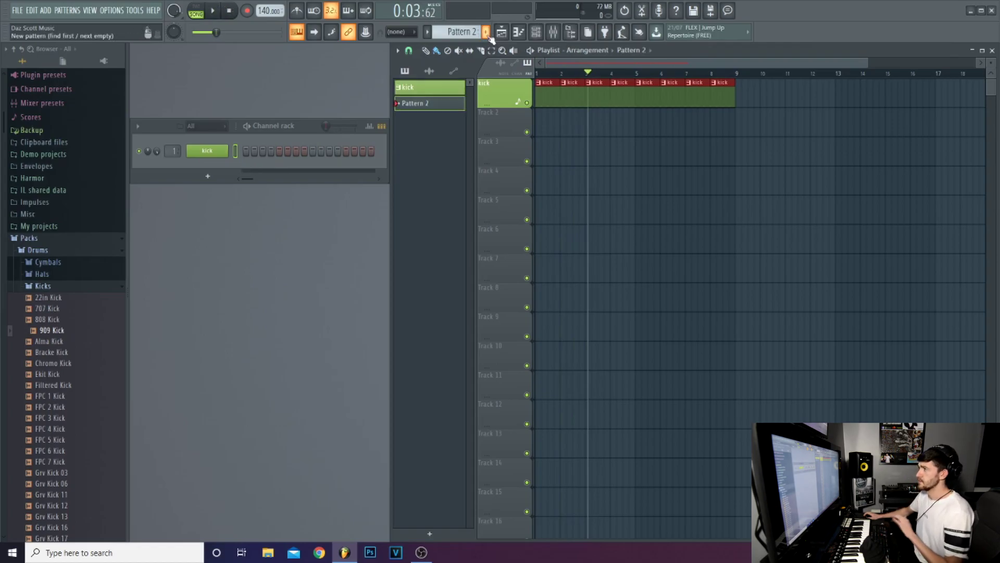
click(54, 286)
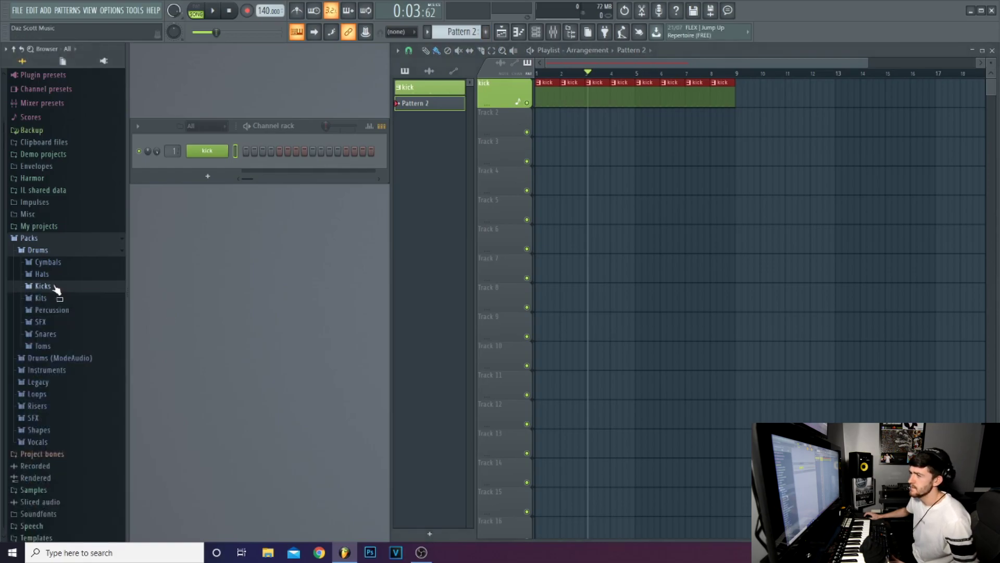
click(47, 274)
scroll(59, 312, down, 4)
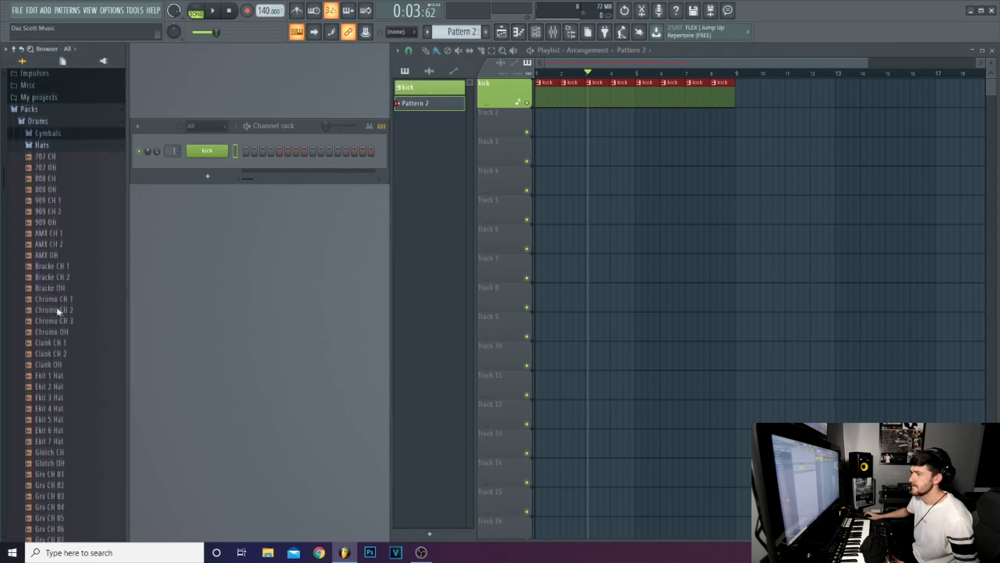
click(58, 273)
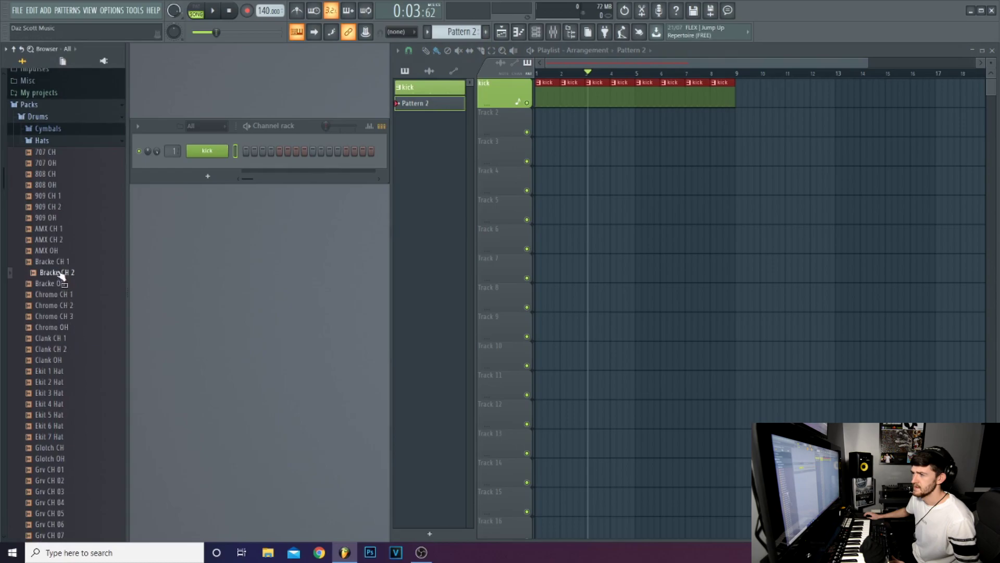
drag(63, 272, 218, 170)
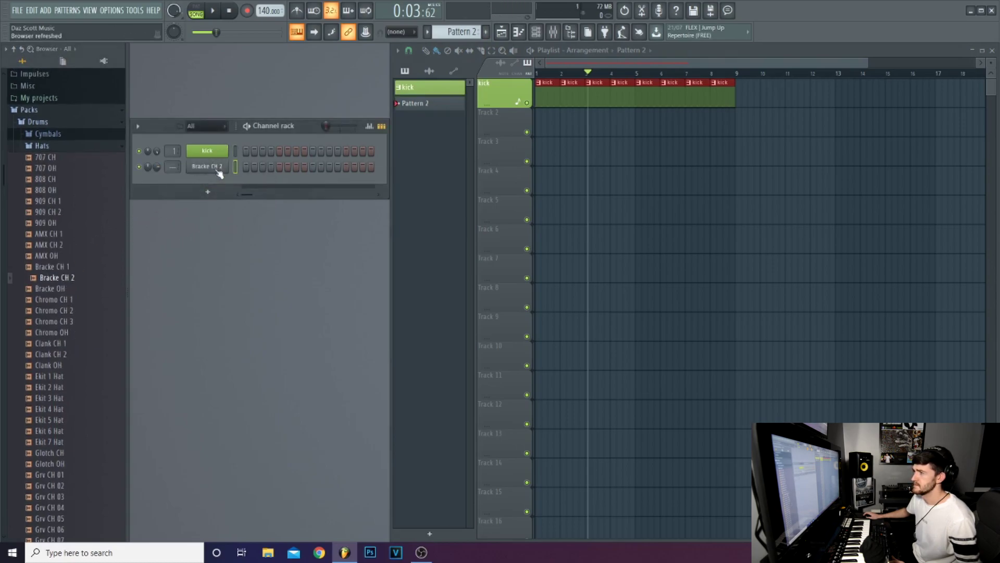
Rename the new channel 'hat' and colour it light yellow.
right_click(224, 167)
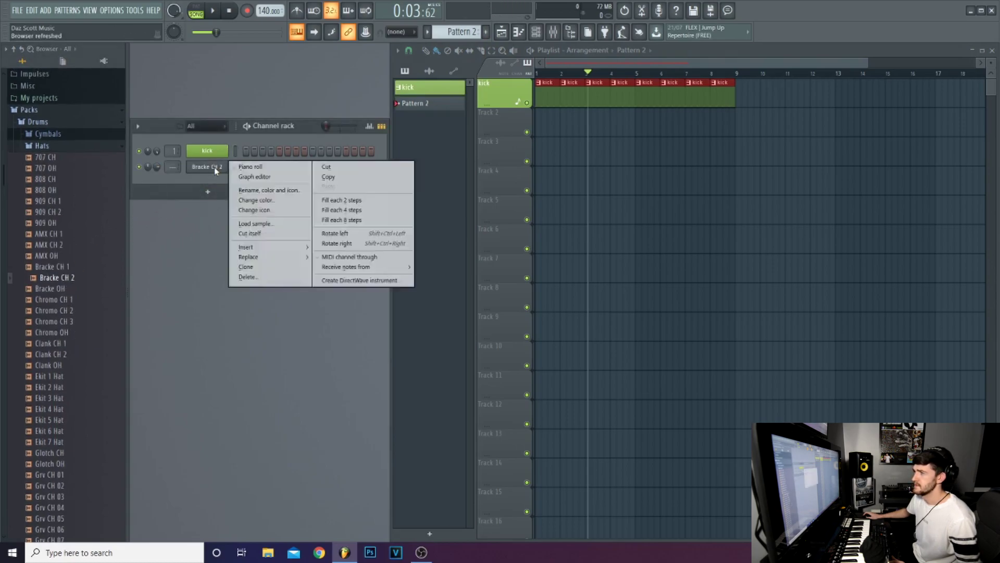
click(258, 191)
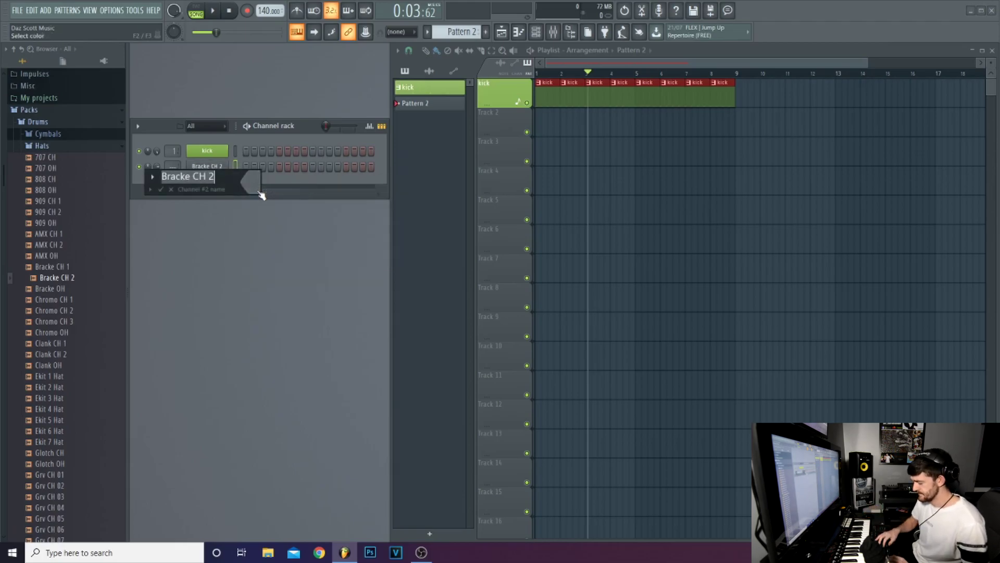
text(hat)
click(260, 195)
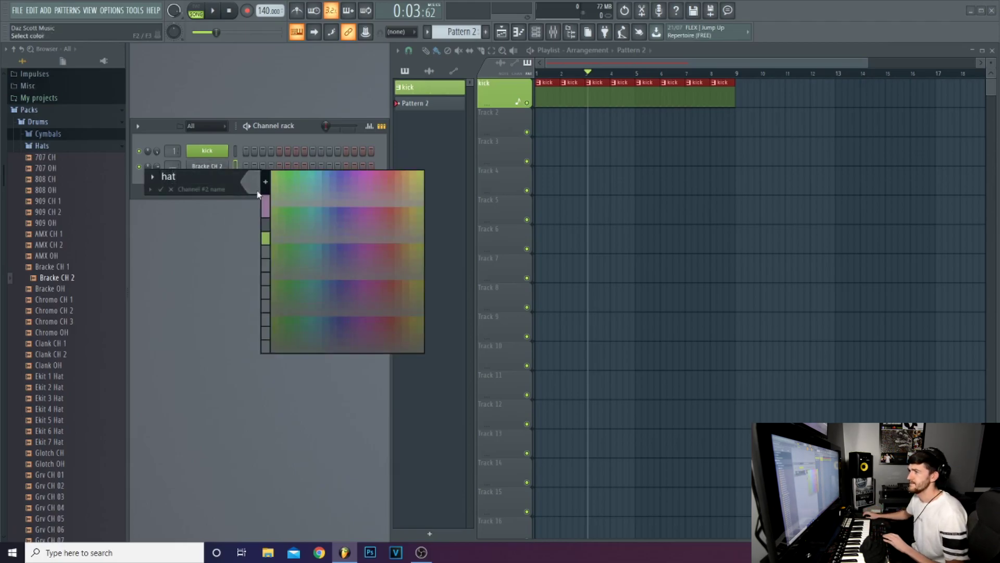
click(271, 189)
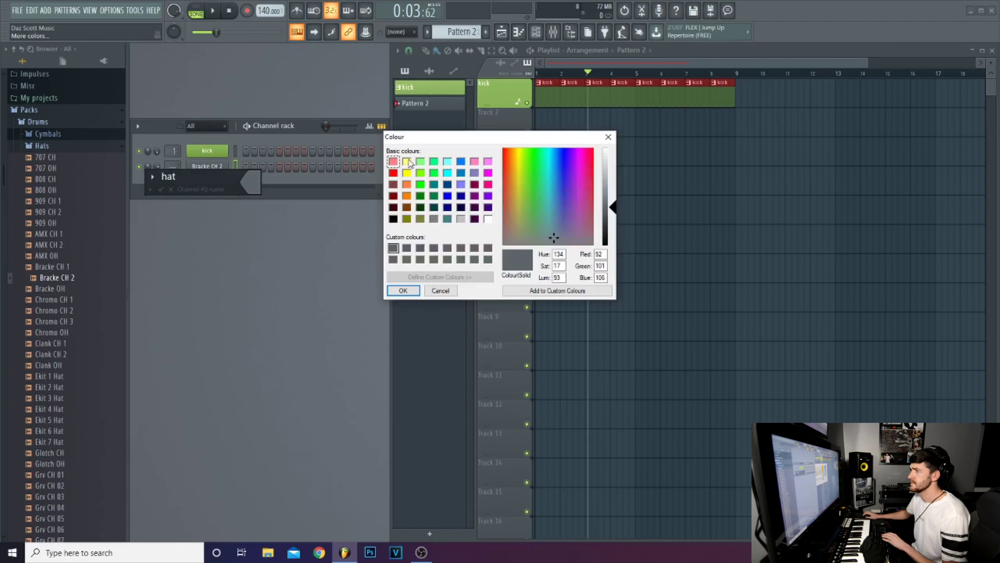
double_click(407, 162)
key(Return)
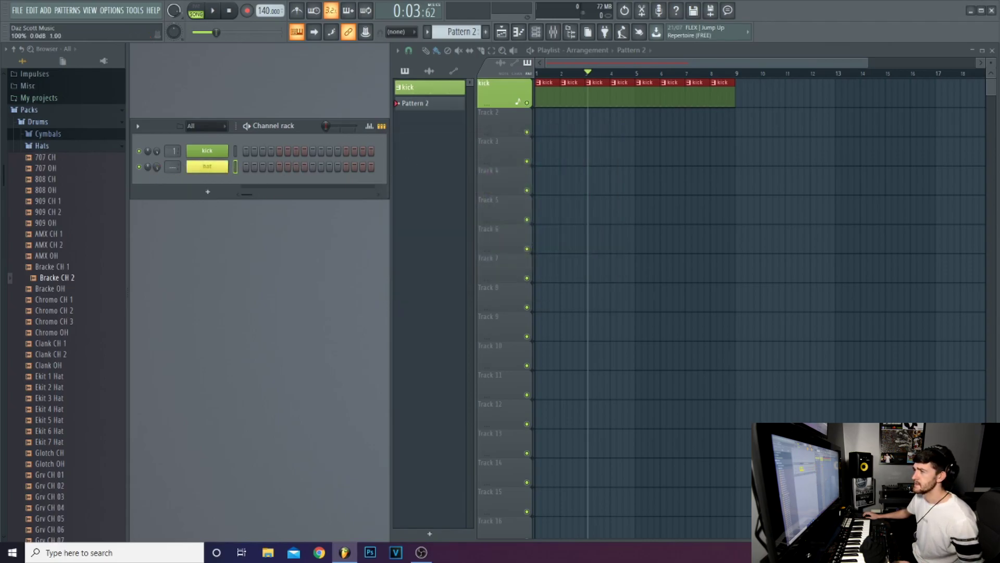
Route the hat channel to mixer insert 2 and turn its fader down.
click(213, 170)
click(473, 140)
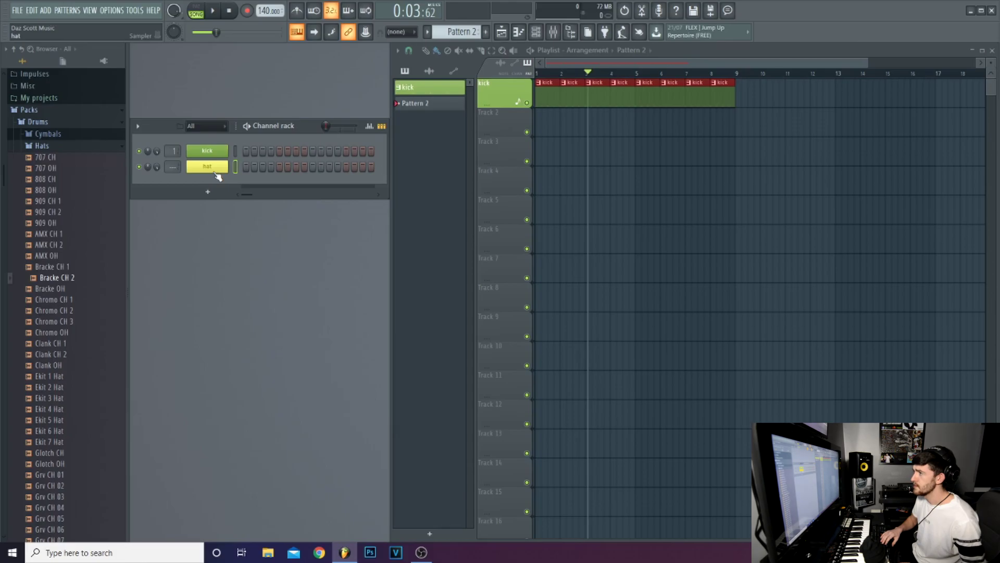
key(ctrl+l)
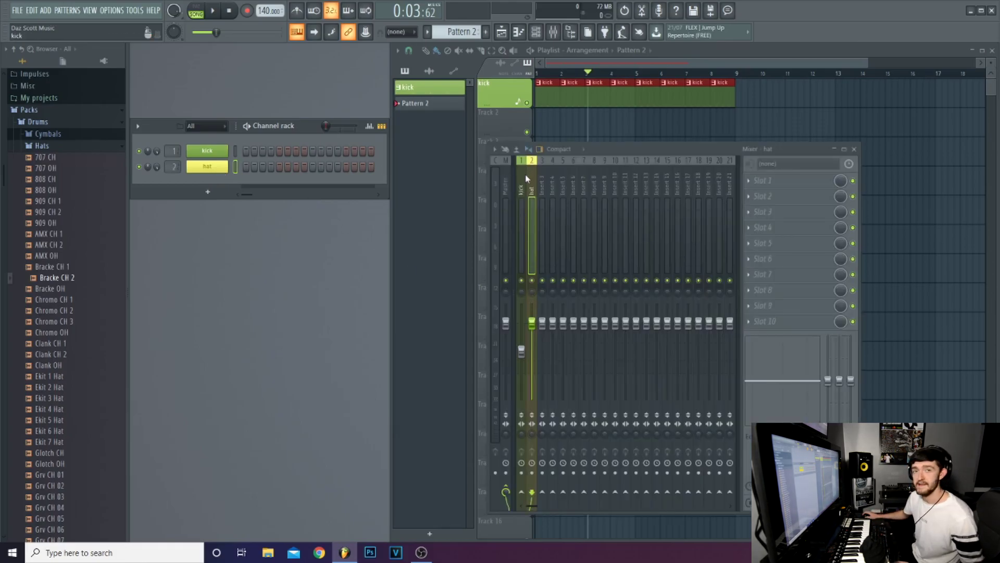
drag(534, 322, 531, 345)
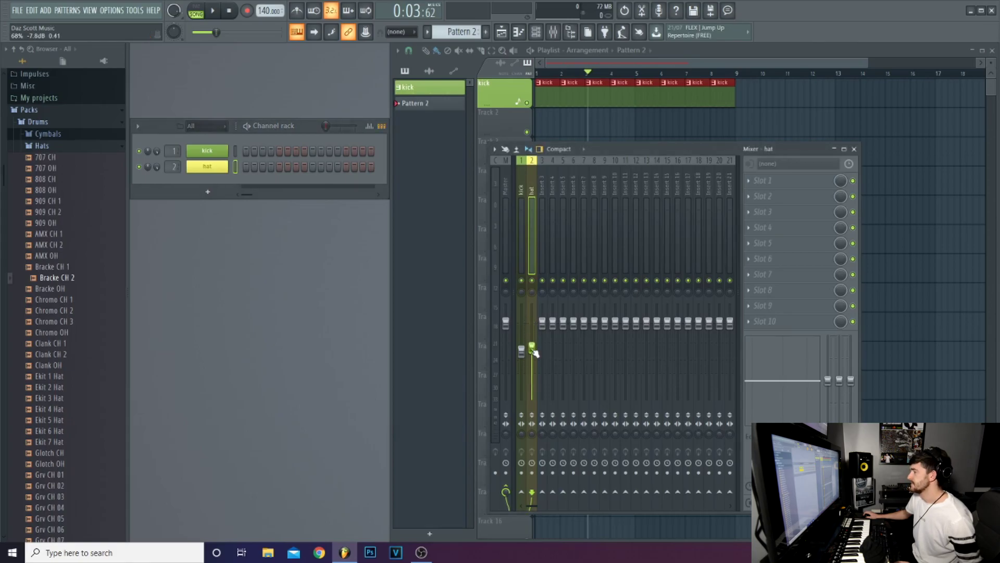
right_click(411, 107)
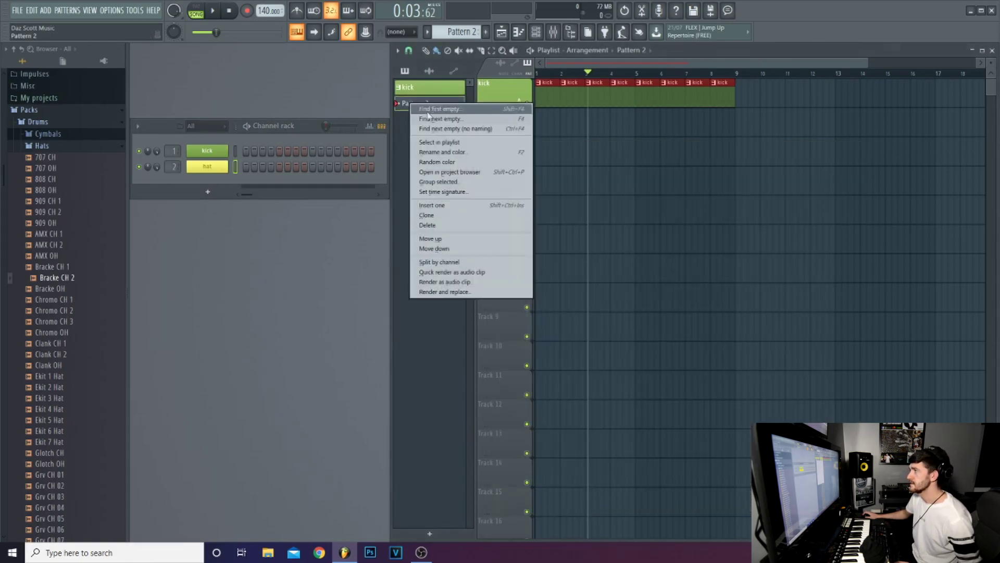
Rename Pattern 2 to 'hat' with the same yellow colour.
click(468, 152)
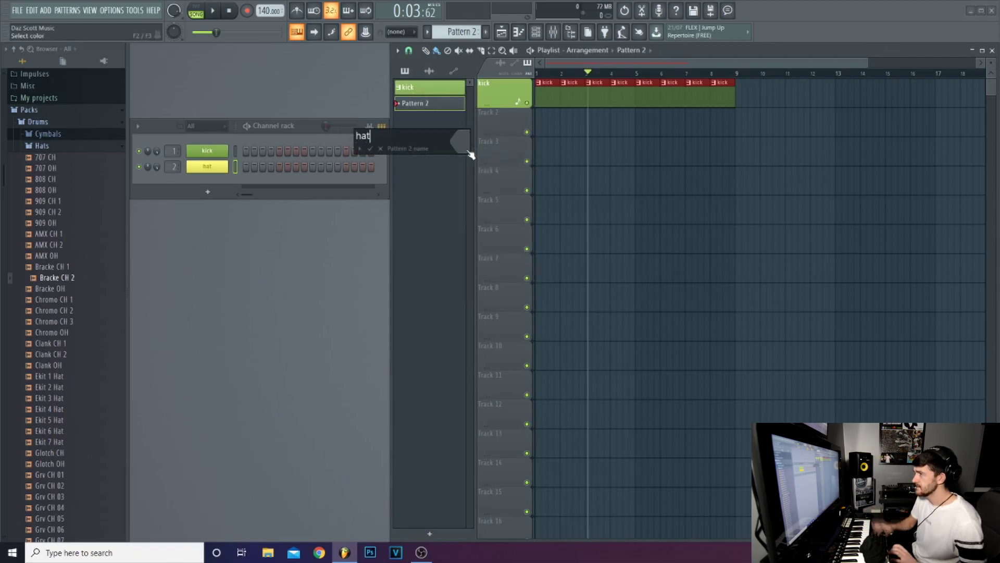
text(hat)
click(471, 155)
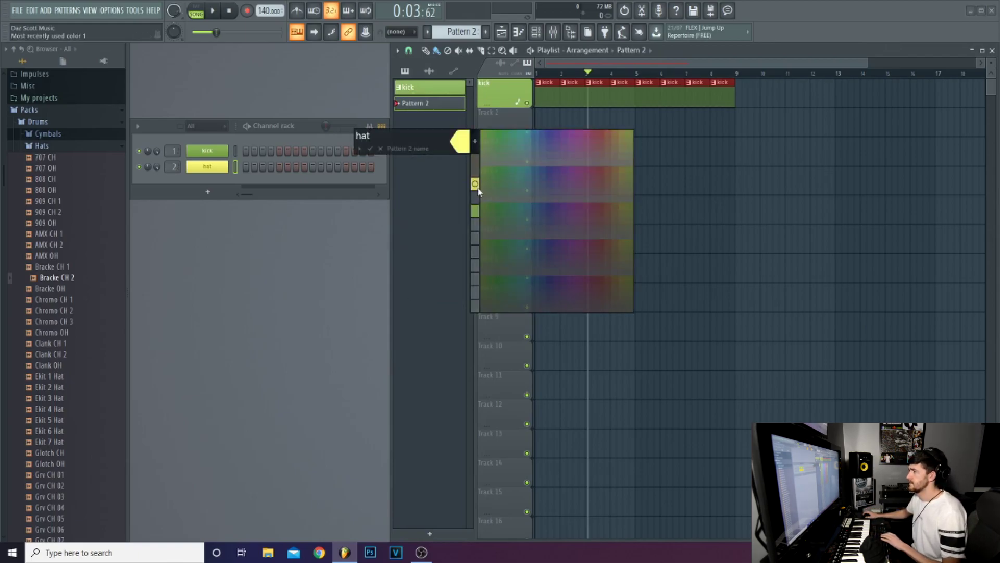
click(517, 131)
key(Return)
Paint hat clips along Track 2 up to bar 9 and name the track after them.
drag(540, 123, 720, 140)
right_click(498, 126)
click(513, 146)
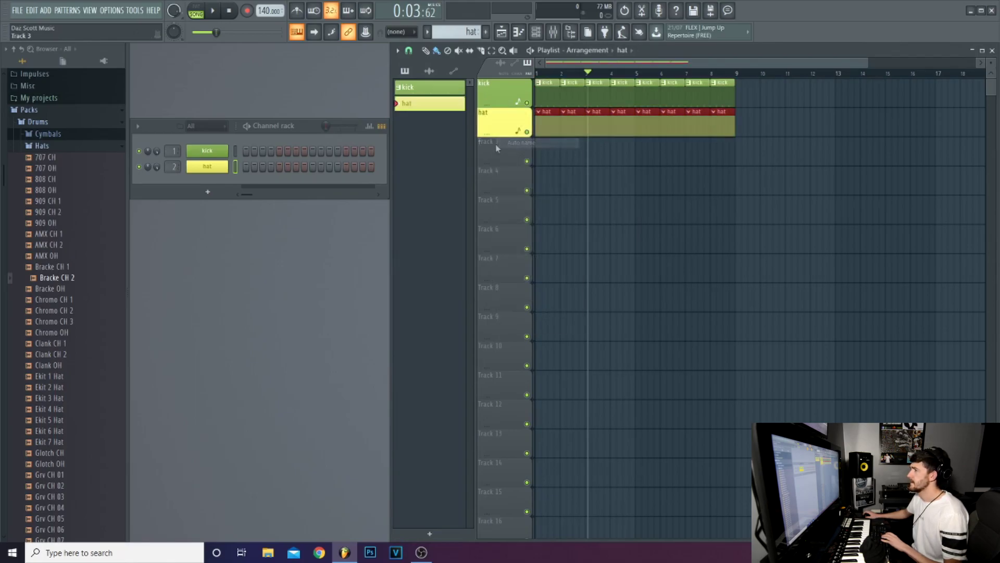
Turn on hat steps 1, 3, 9 and 11.
click(249, 168)
click(263, 167)
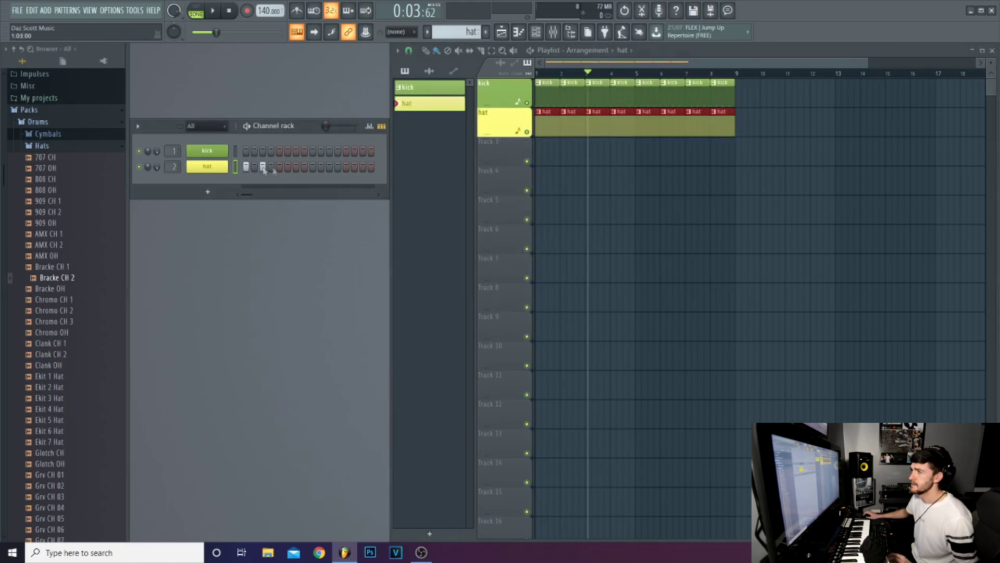
click(312, 167)
click(330, 167)
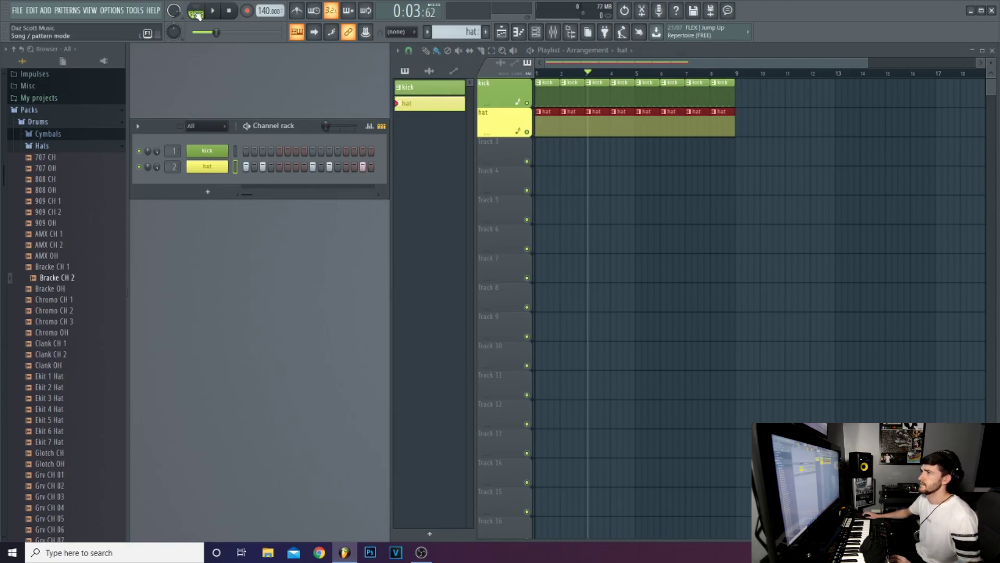
Play the hat pattern alone, then play the whole song with kick and hat.
key(l)
key(space)
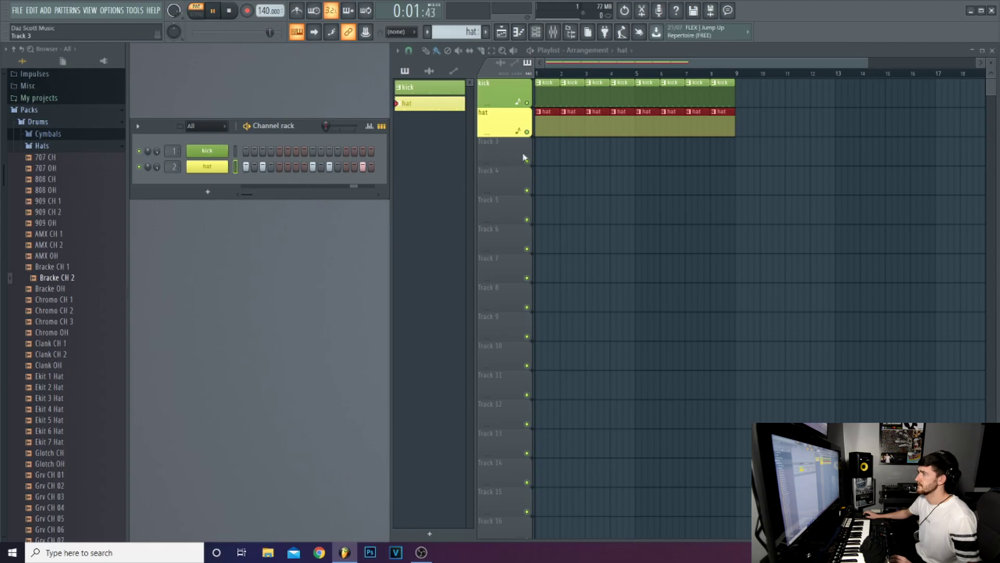
click(229, 10)
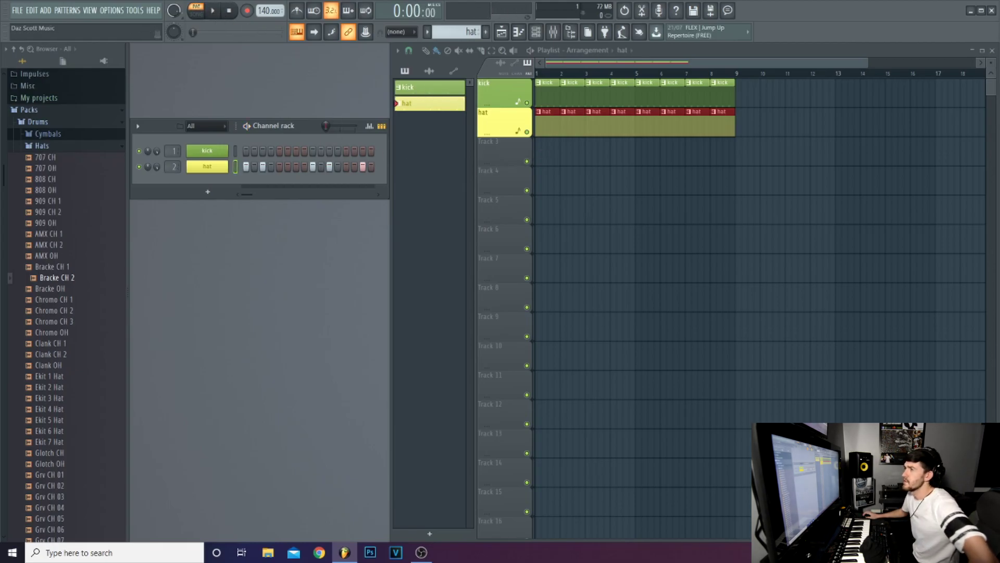
click(203, 12)
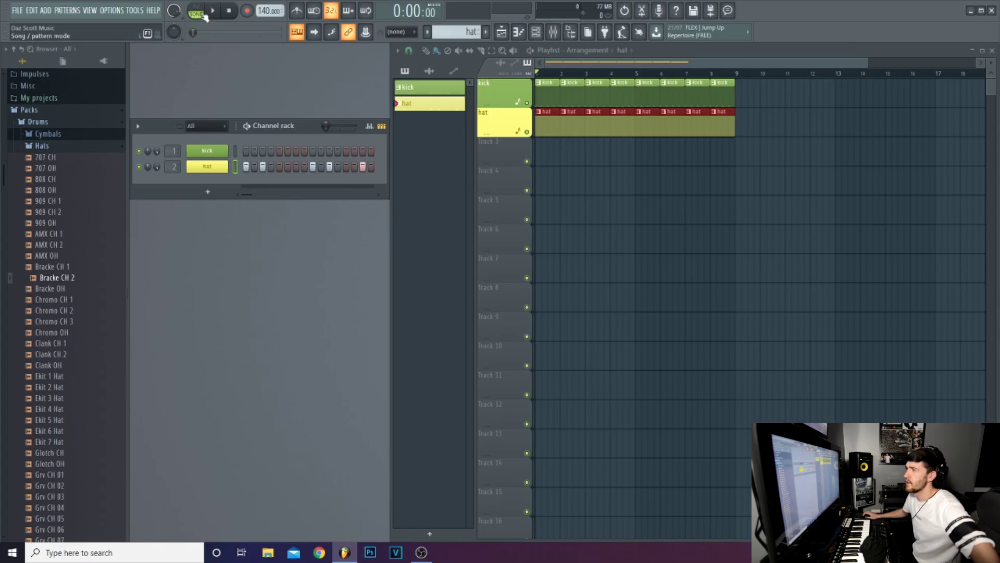
click(214, 11)
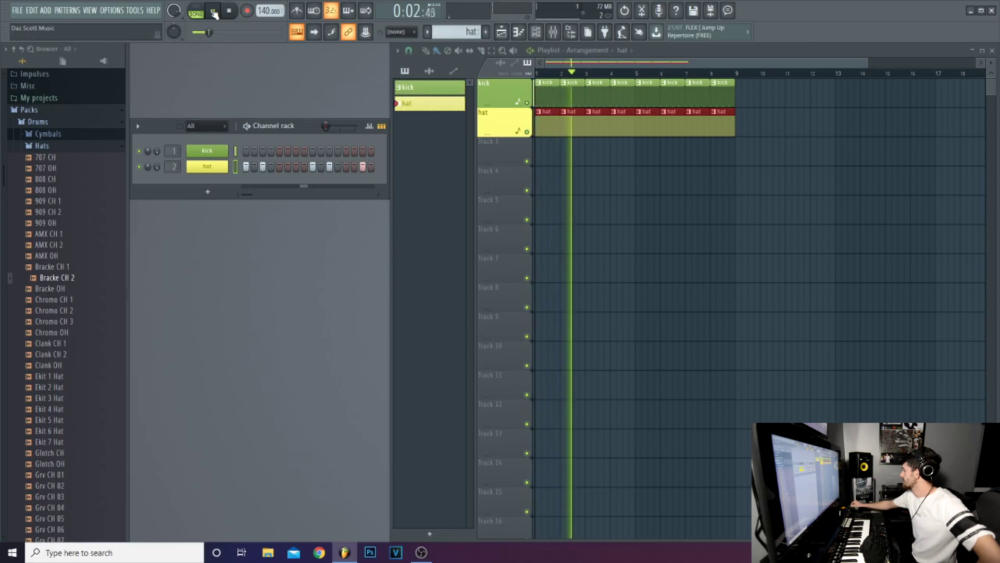
click(229, 12)
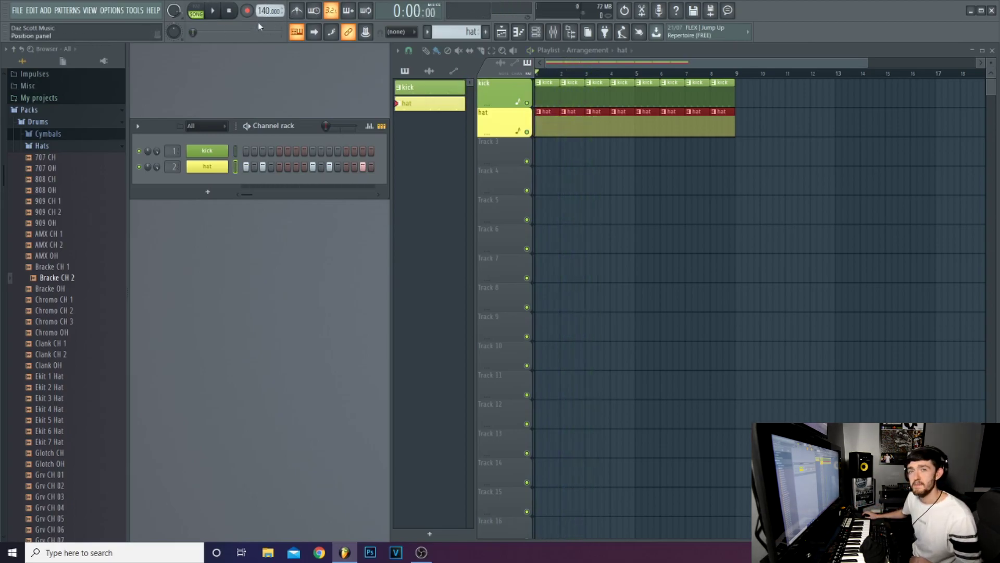
Lower the tempo from 140 to 128 BPM and briefly play the beat.
scroll(262, 14, down, 4)
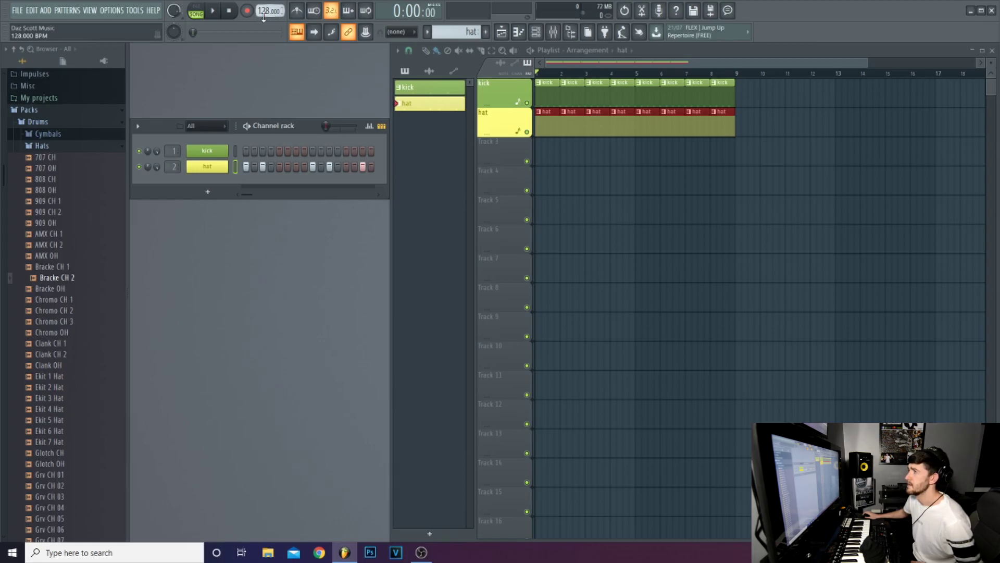
click(215, 12)
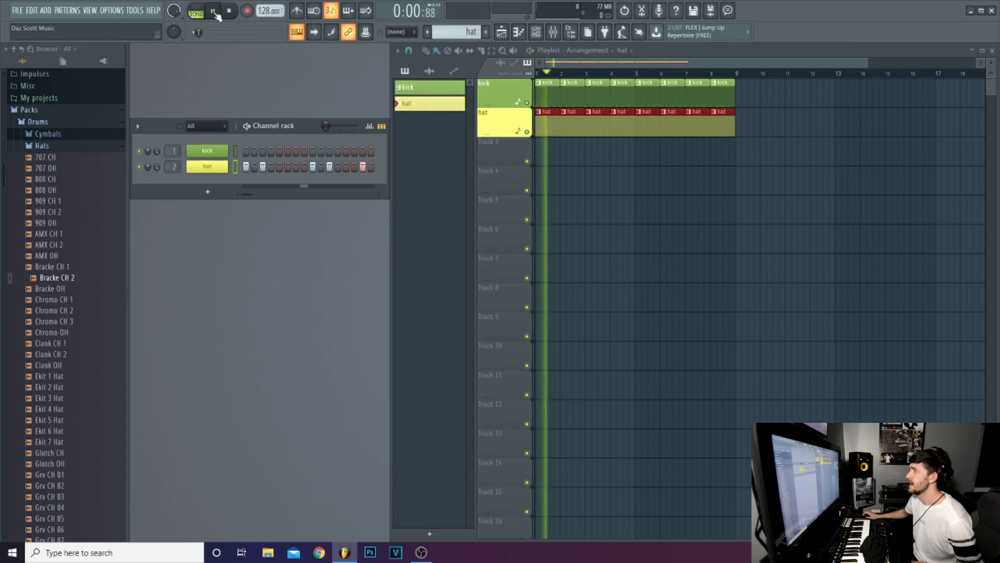
click(214, 12)
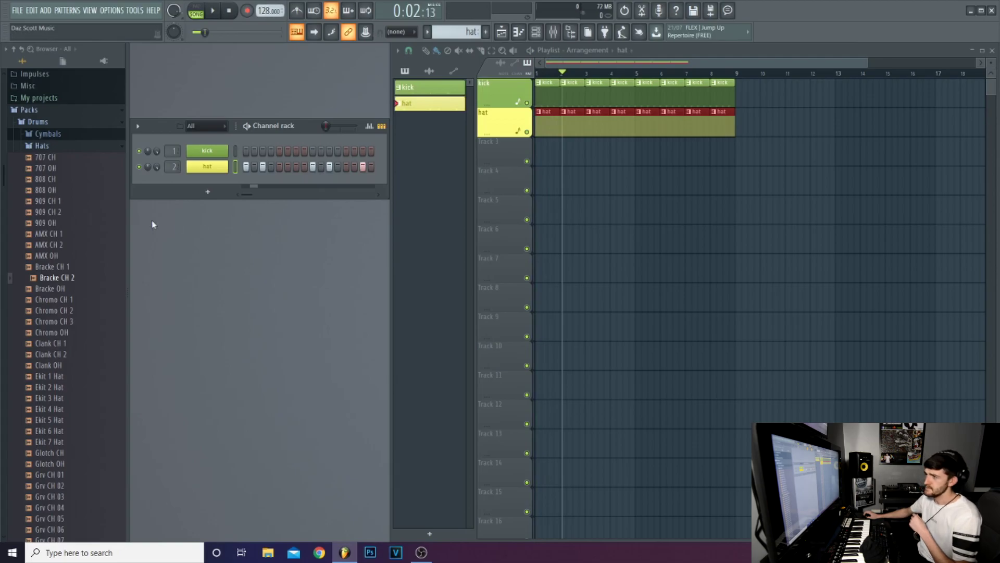
Audition several hat samples and add Grv CH 10 as a third channel.
scroll(67, 313, down, 2)
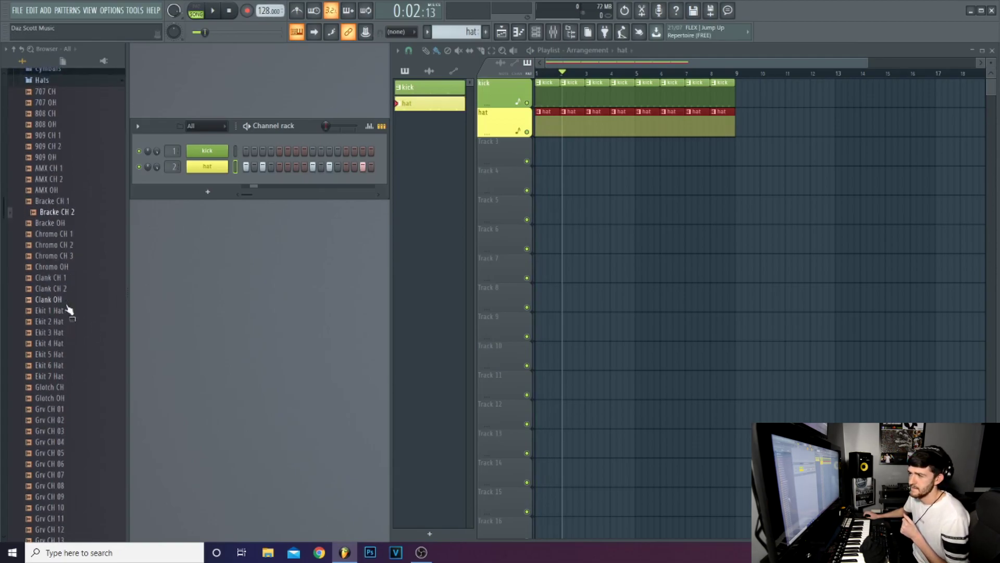
click(75, 388)
scroll(76, 394, down, 4)
click(73, 343)
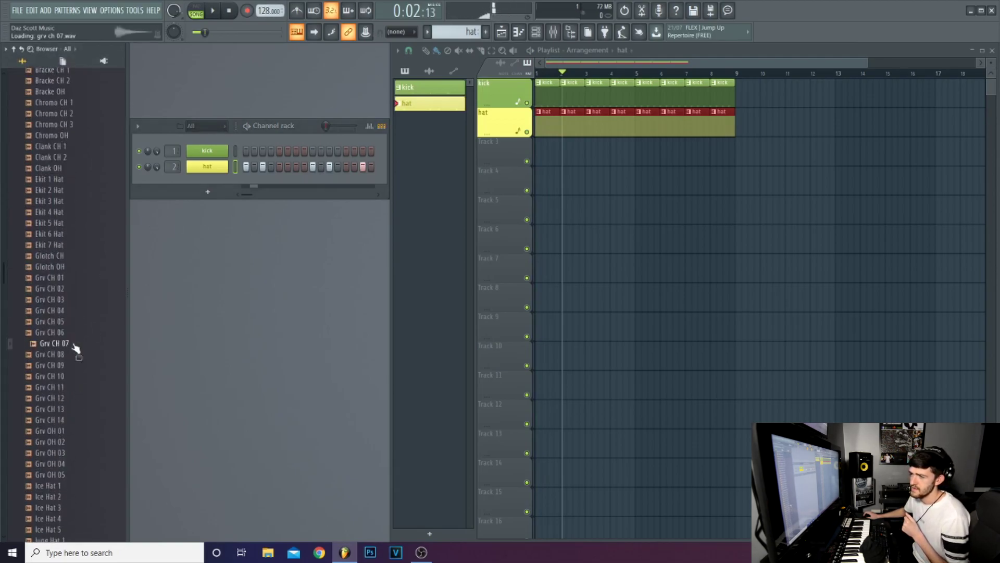
click(69, 377)
scroll(71, 338, down, 4)
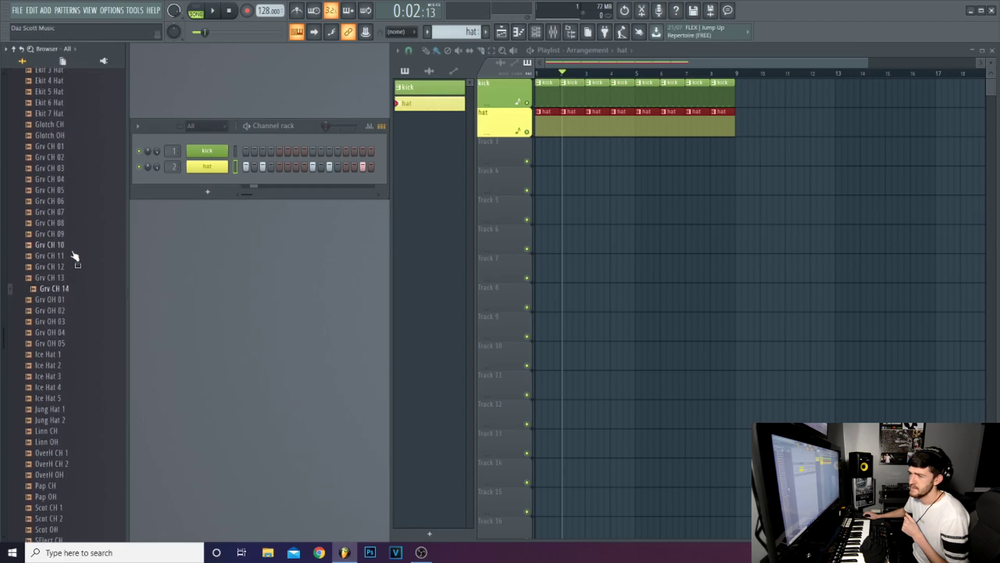
drag(73, 248, 285, 180)
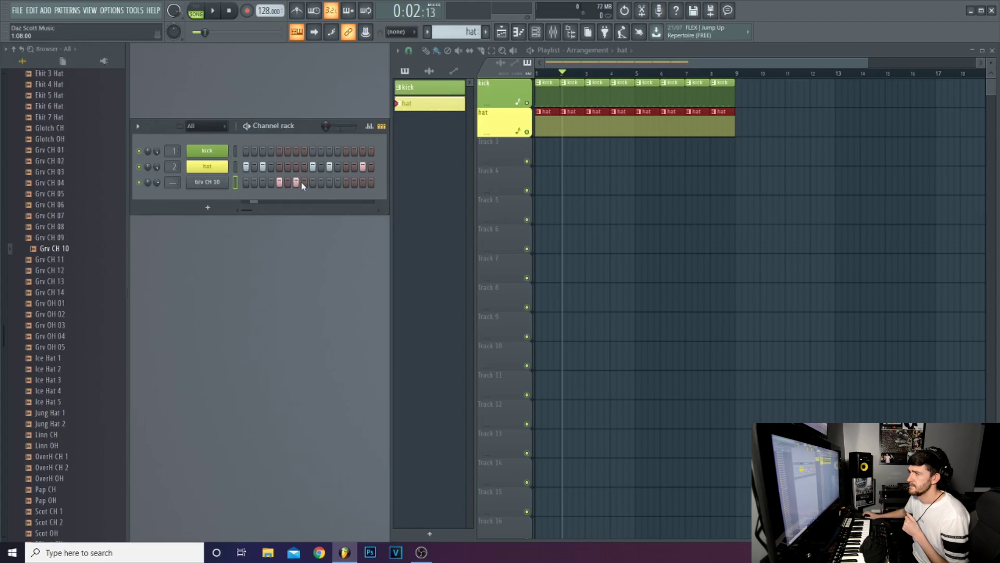
Switch on a Grv CH 10 step, rename it 'hat' in yellow, and audition it.
click(355, 182)
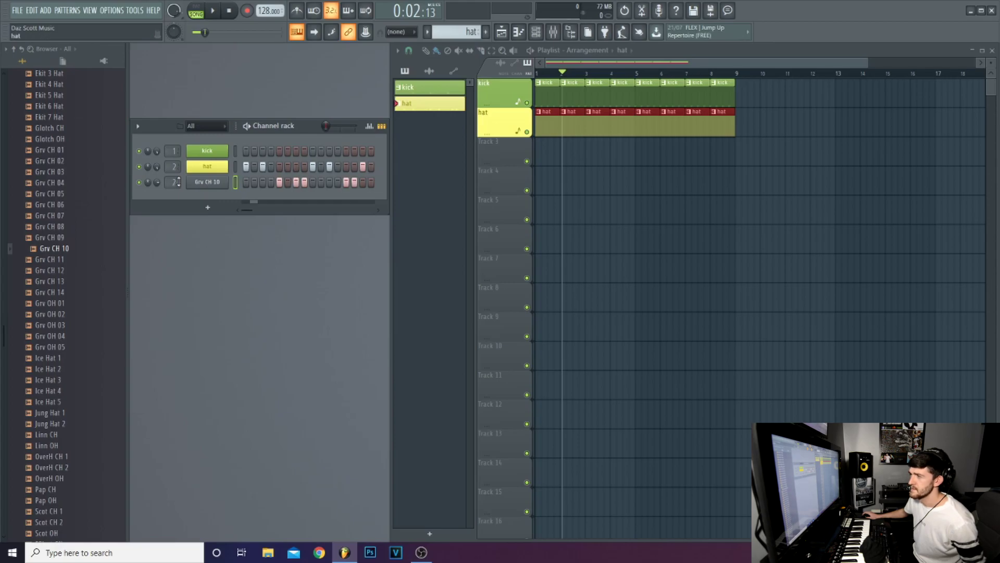
right_click(219, 181)
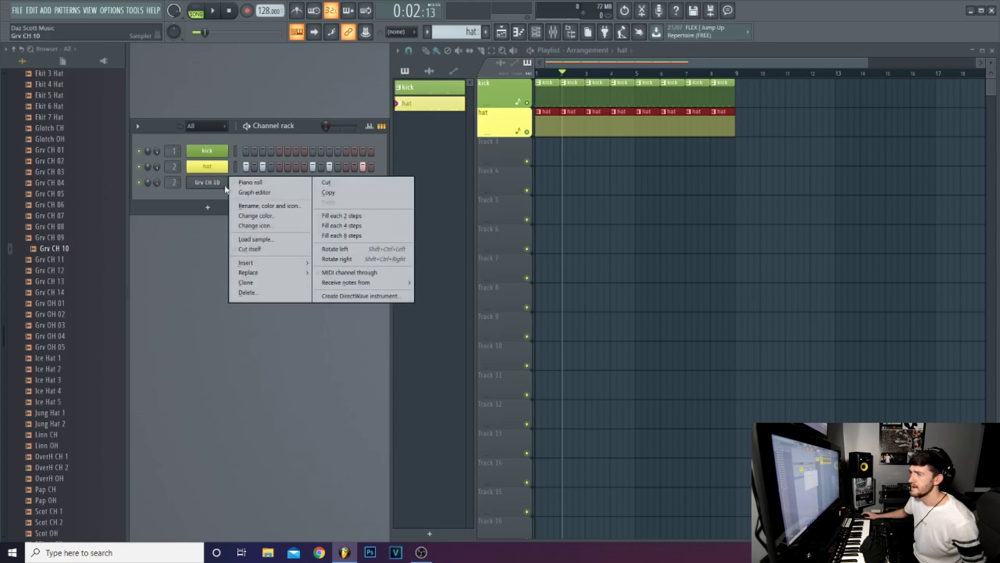
click(268, 207)
text(hat)
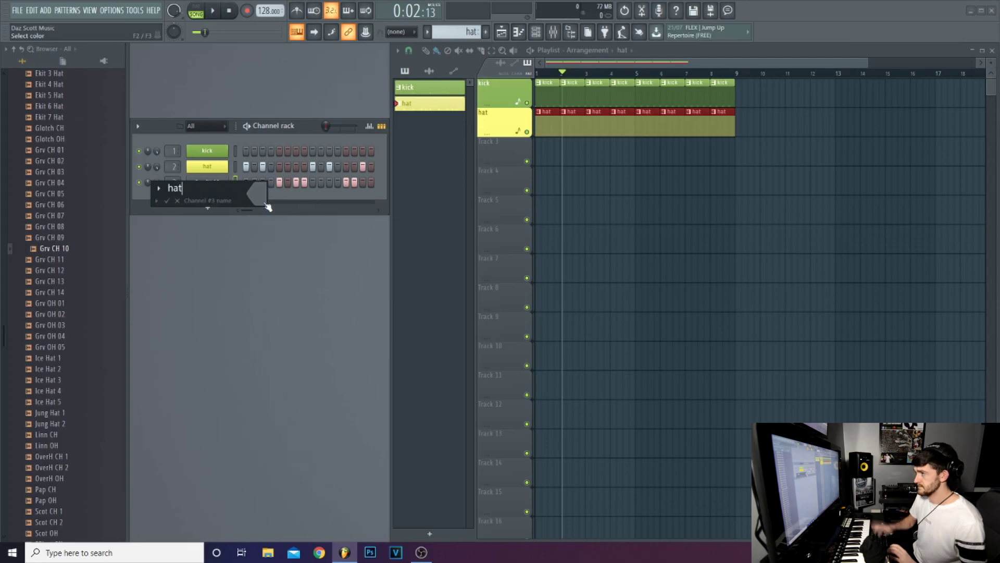
click(269, 207)
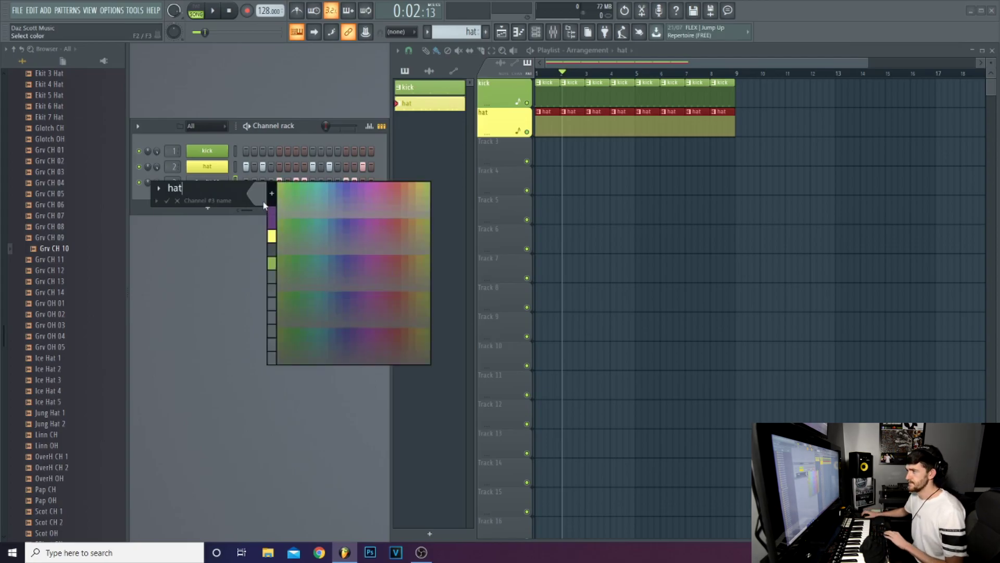
click(270, 233)
key(Return)
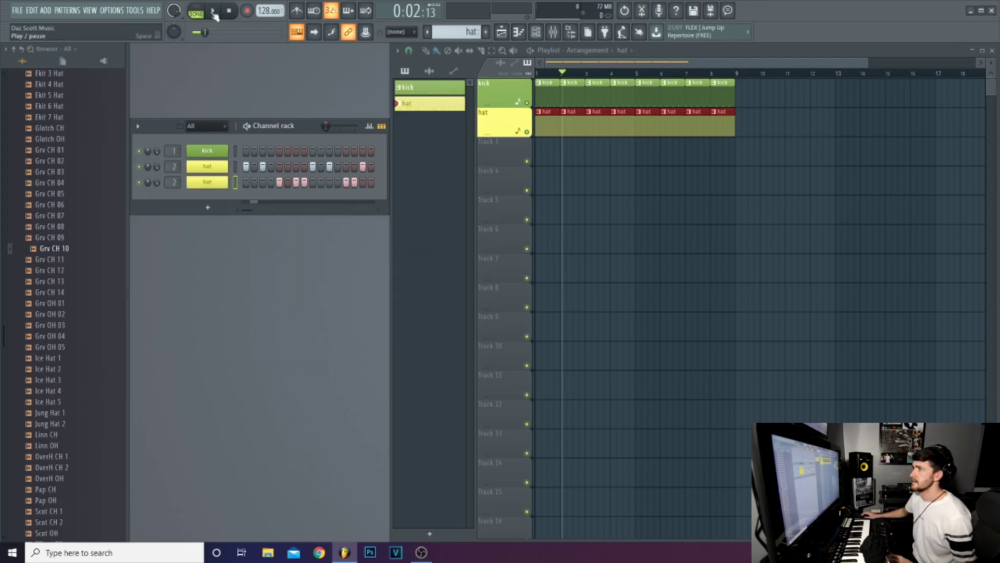
click(213, 11)
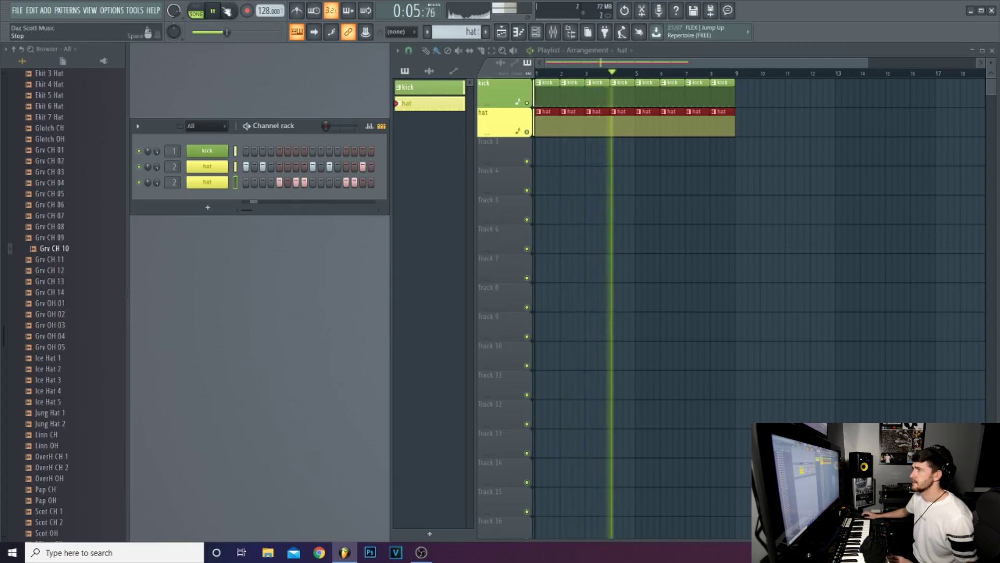
click(229, 13)
Open the Snares folder and add the 808 Snare sample as a new channel.
scroll(94, 212, up, 15)
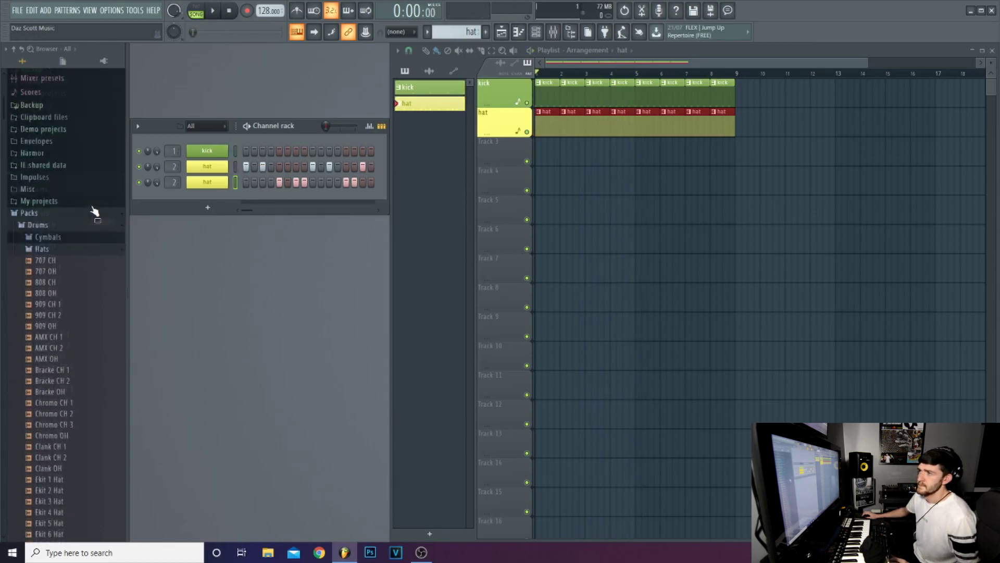
scroll(93, 211, down, 2)
click(40, 221)
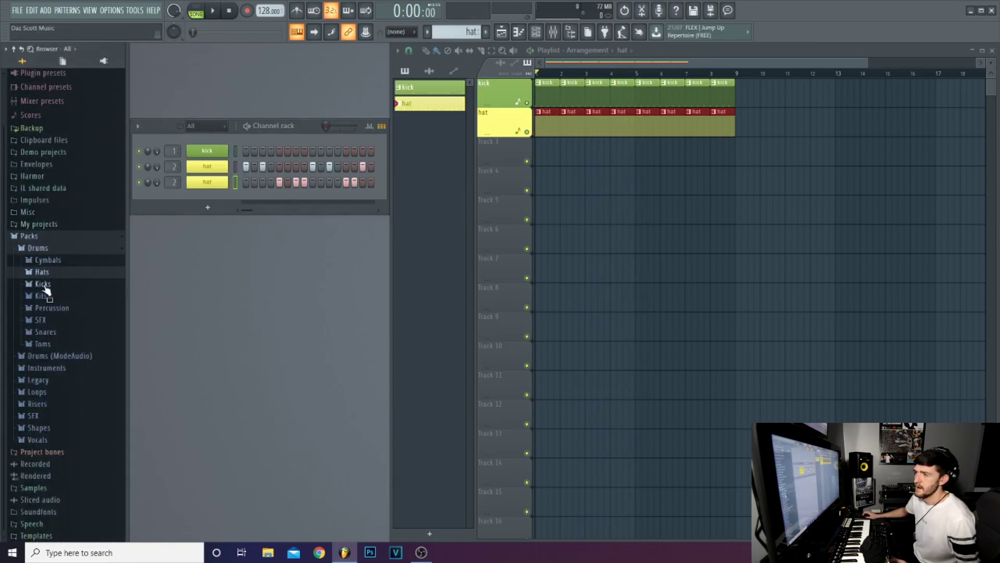
click(50, 332)
scroll(83, 281, down, 4)
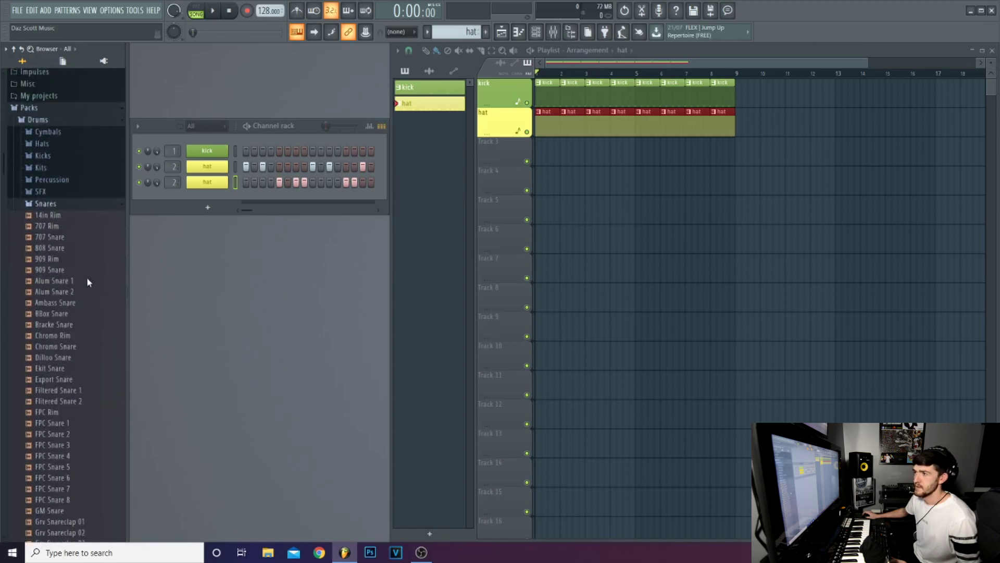
drag(63, 248, 205, 199)
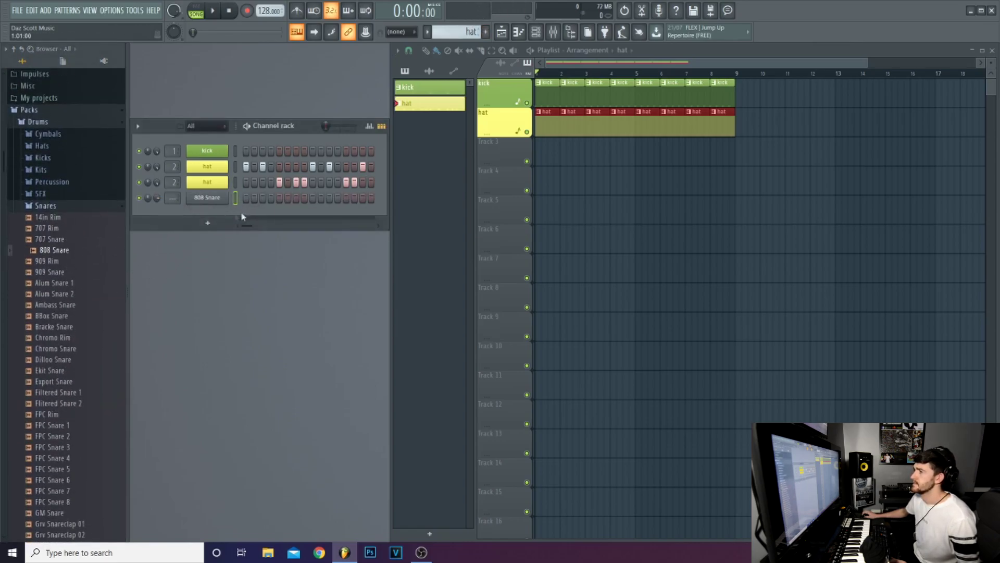
Create Pattern 3 and rename the 808 Snare channel 'snare' in light cyan.
click(488, 32)
key(F2)
text(snare)
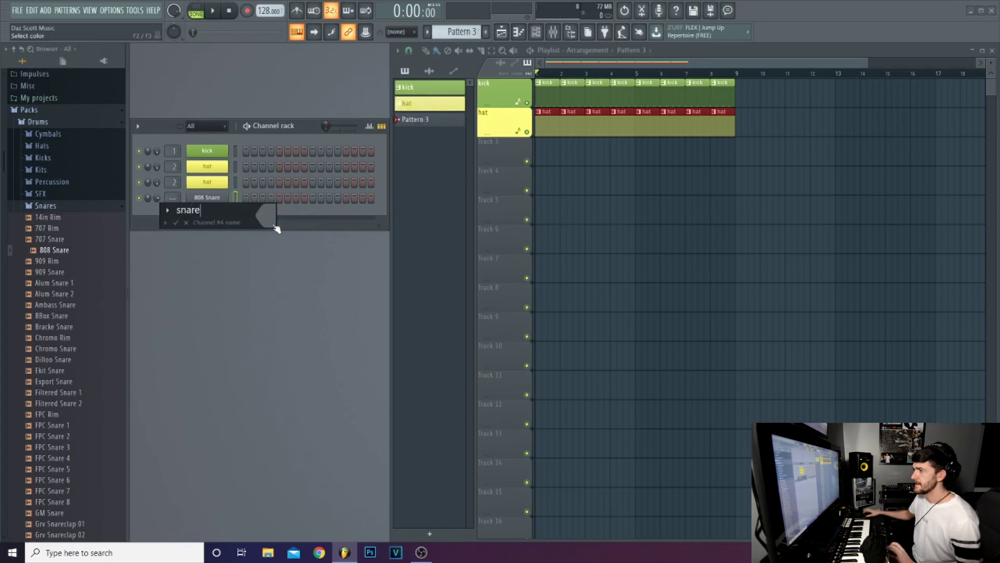
click(273, 224)
click(280, 215)
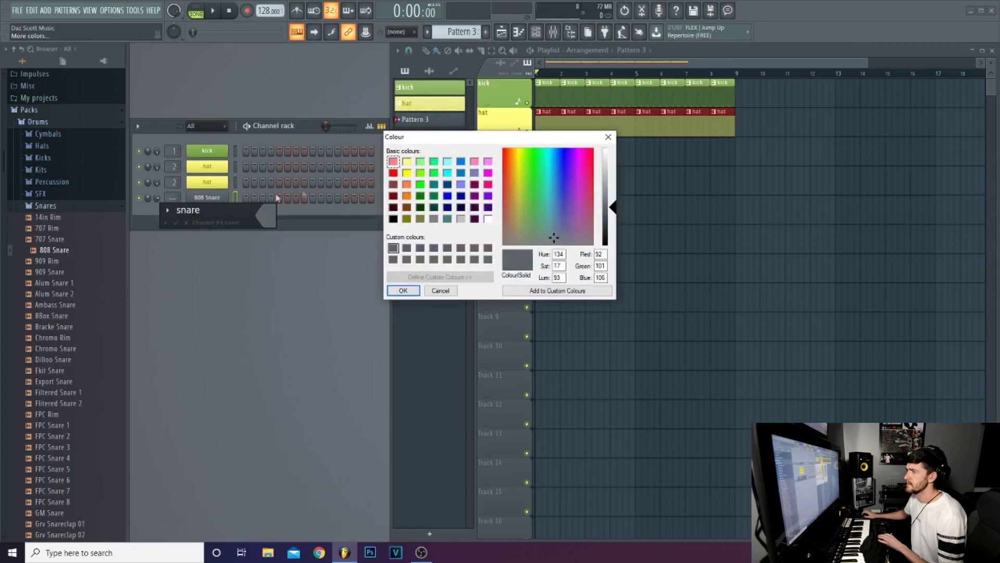
click(420, 163)
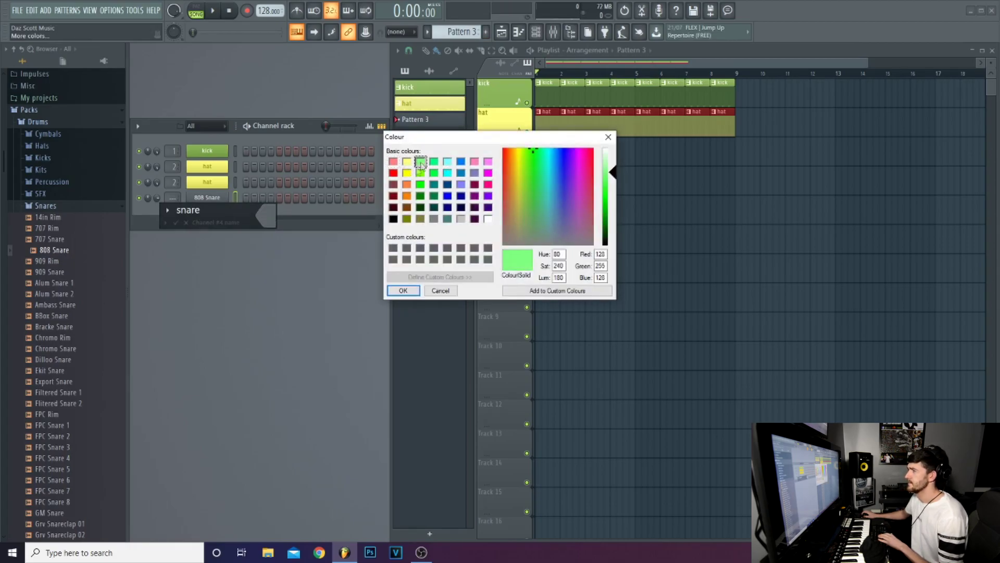
click(447, 162)
key(Return)
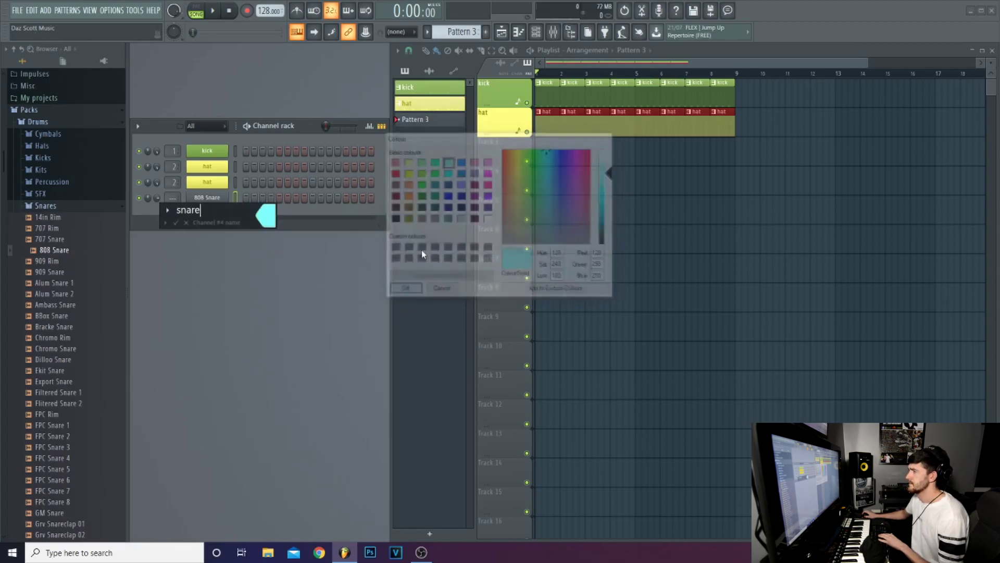
key(Return)
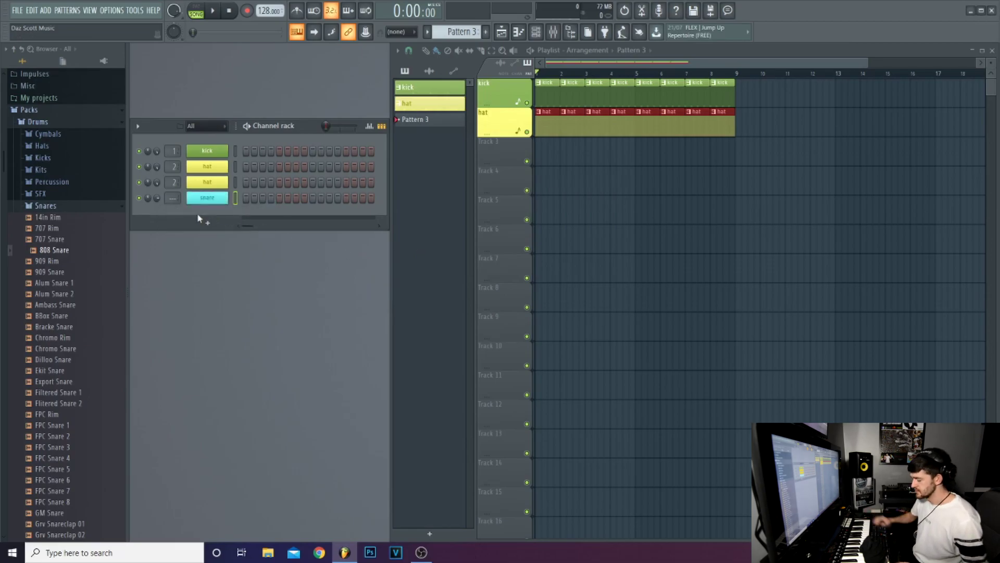
Link the snare channel to its own mixer insert and preview the snare pattern in PAT mode.
key(ctrl+l)
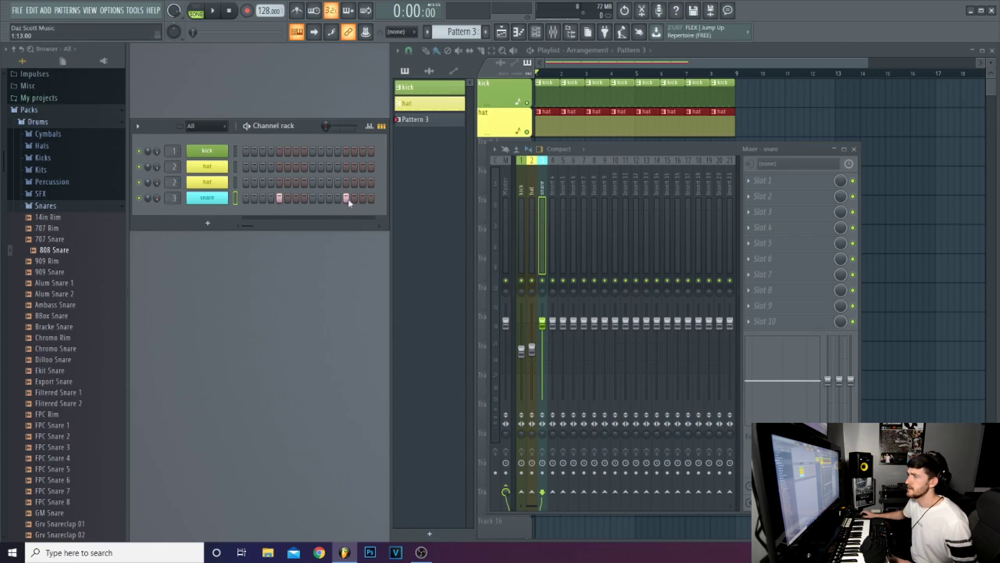
click(196, 11)
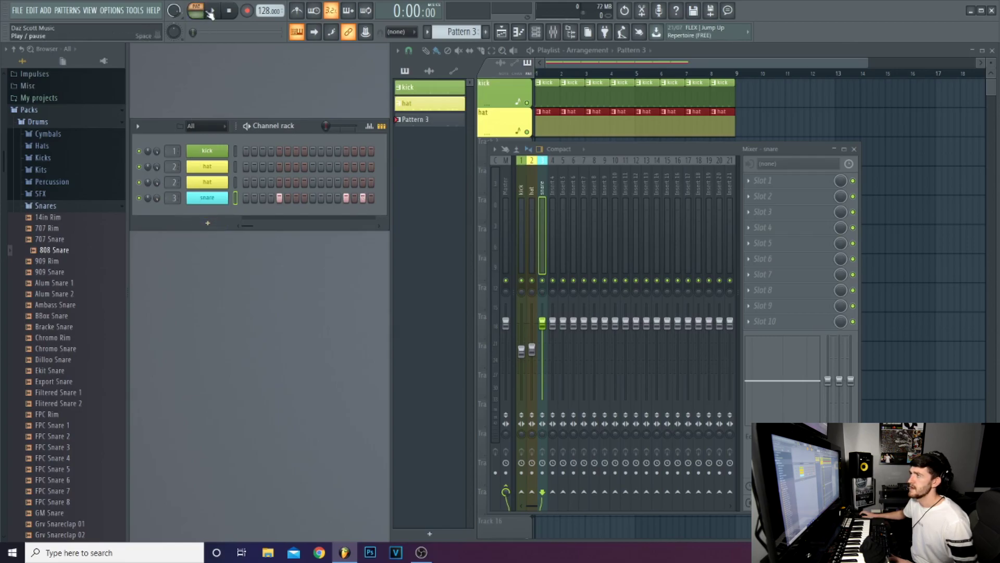
click(213, 11)
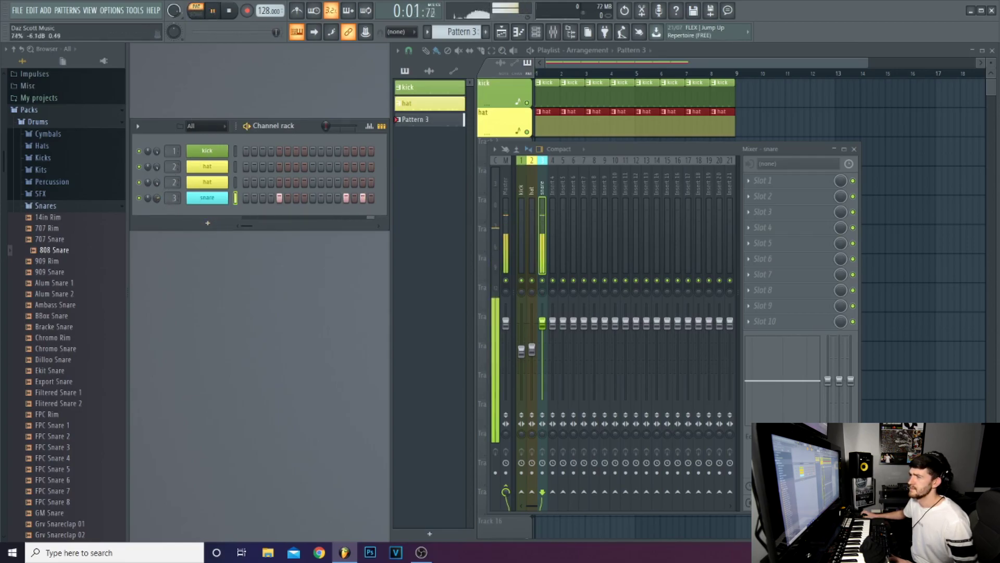
drag(209, 32, 217, 32)
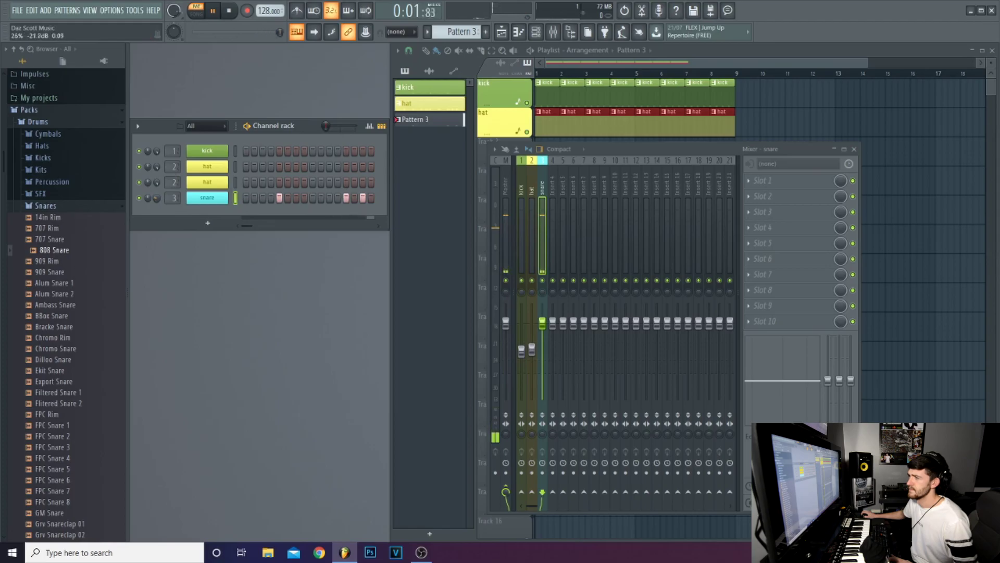
key(space)
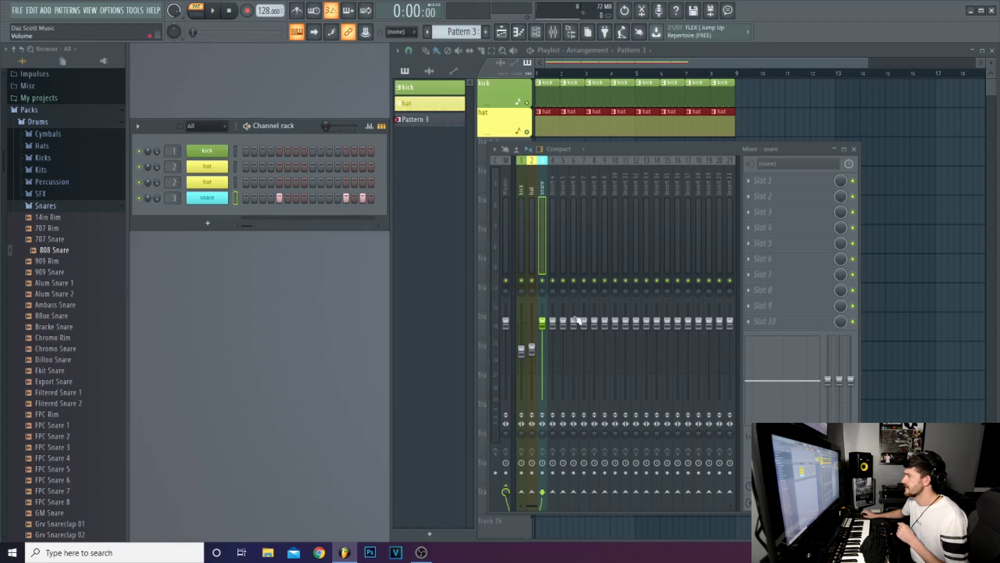
Lower the snare insert to about -6.4 dB and pan the snare channel 67% right while playing.
drag(551, 327, 551, 346)
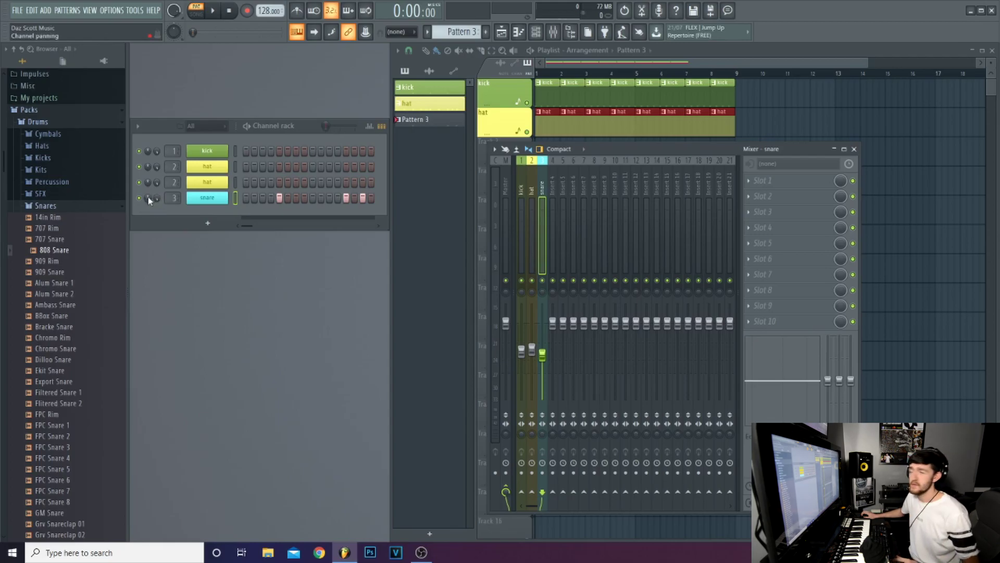
key(space)
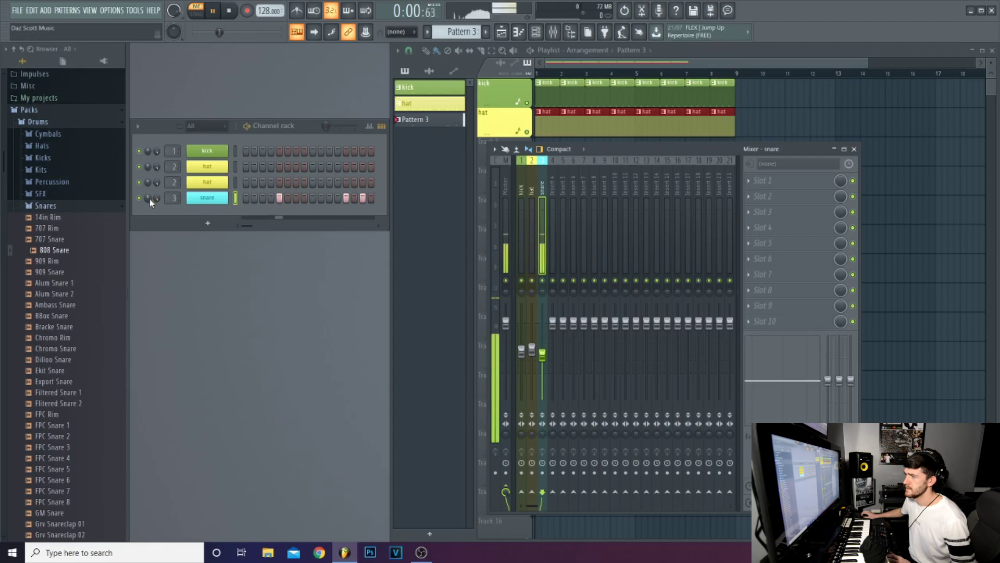
mouse_move(149, 199)
mouse_down()
mouse_move(149, 185)
mouse_move(149, 209)
mouse_up()
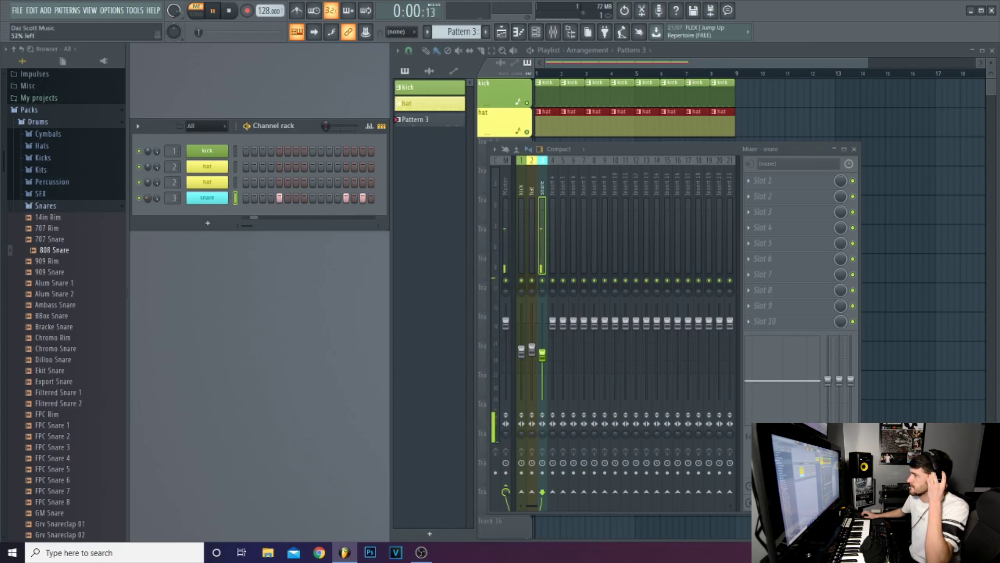
right_click(151, 200)
click(157, 199)
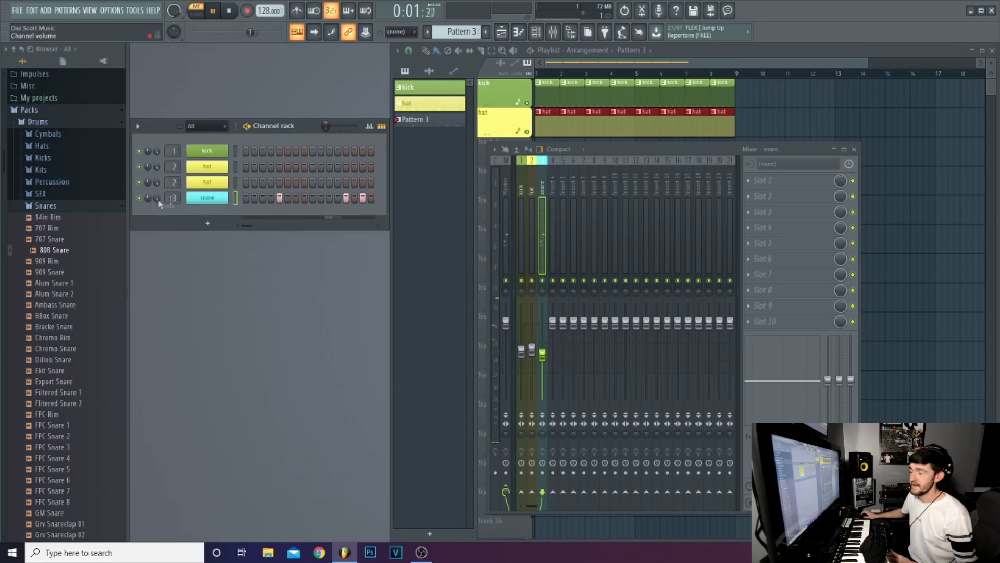
key(space)
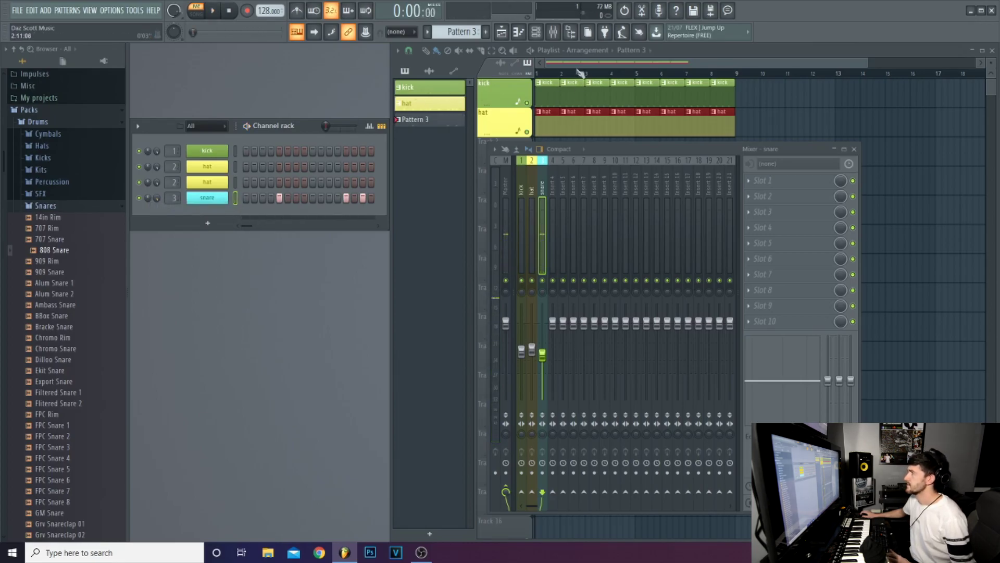
Paint Pattern 3 across Track 3 bars 1–9 and rename the pattern 'snare' in cyan.
key(F9)
drag(540, 157, 719, 165)
right_click(428, 121)
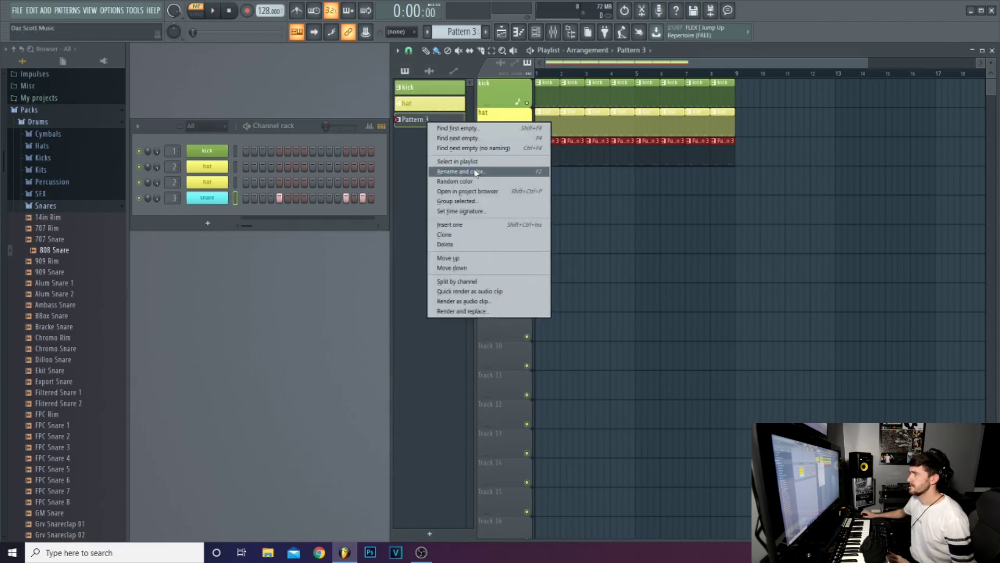
click(461, 171)
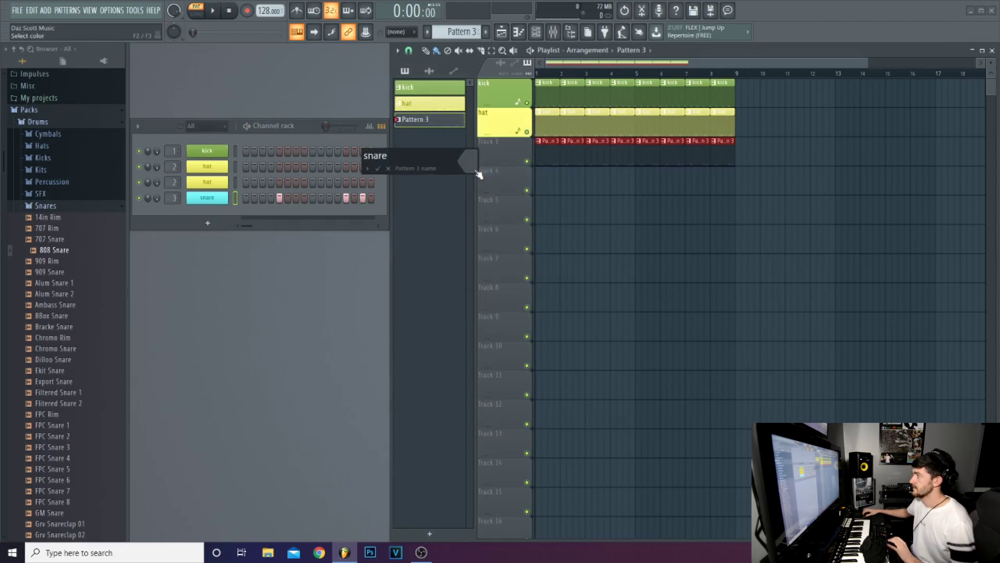
text(snare)
click(475, 172)
click(487, 207)
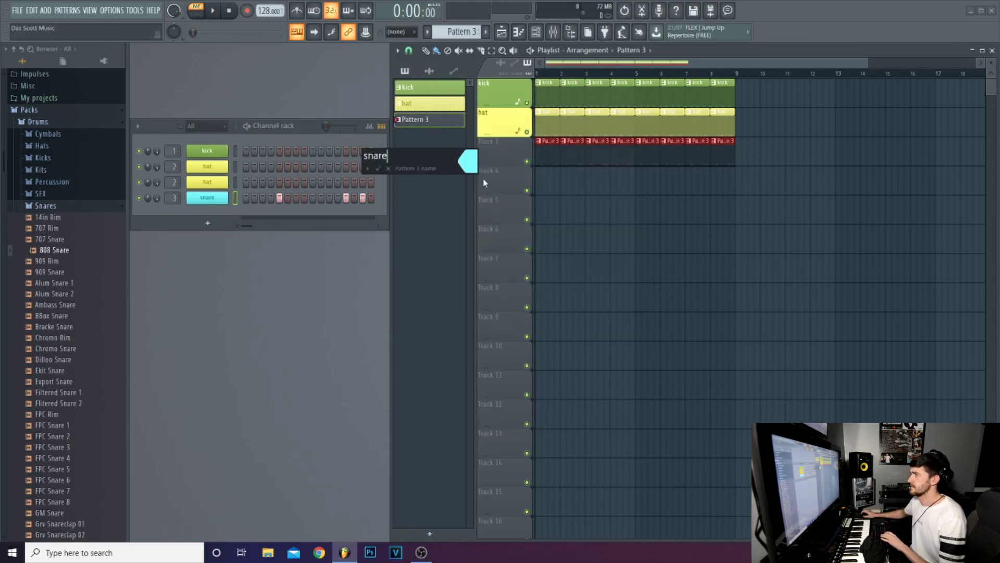
key(Return)
Auto-name Track 3 'snare' and play the whole song in SONG mode.
right_click(498, 139)
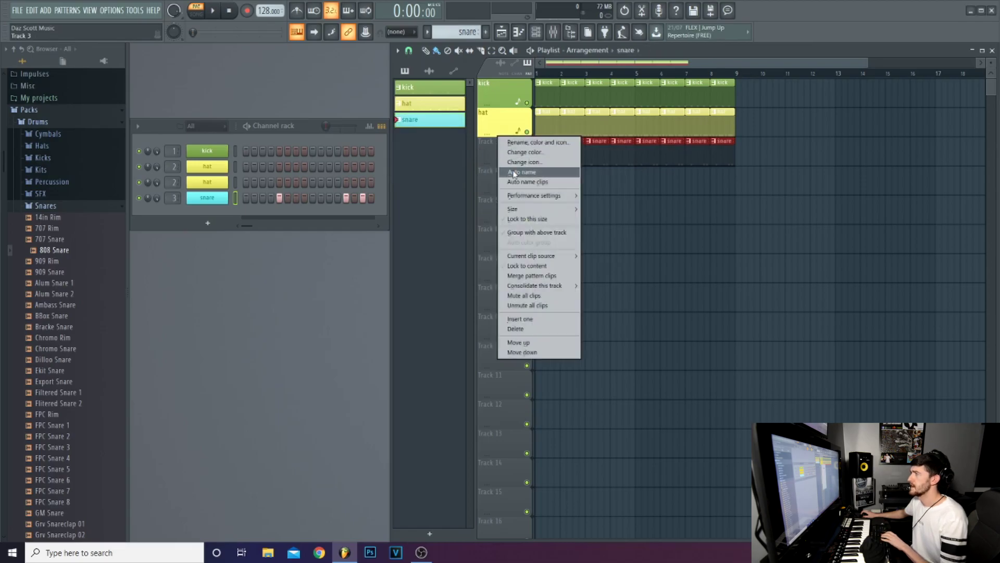
click(513, 172)
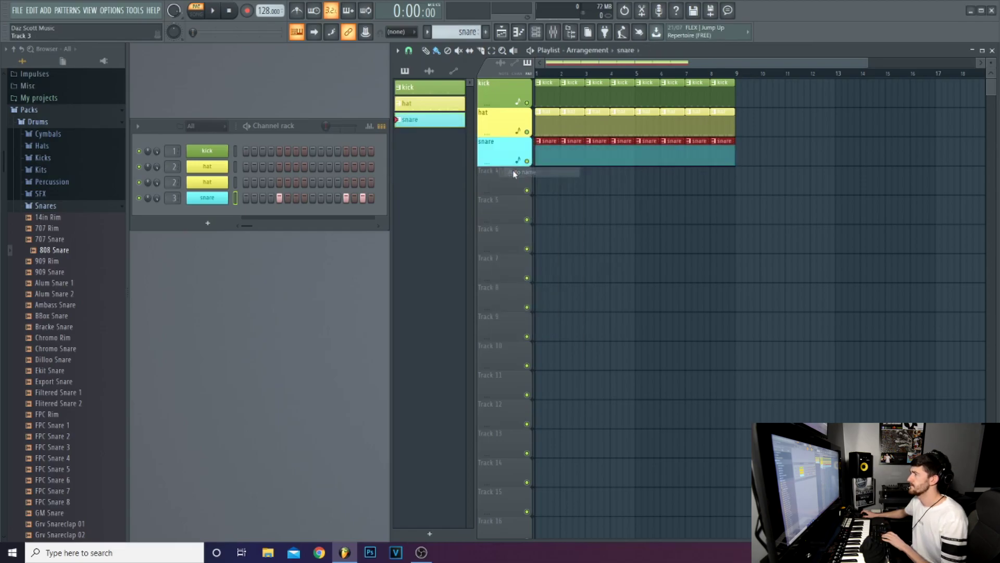
click(202, 18)
key(space)
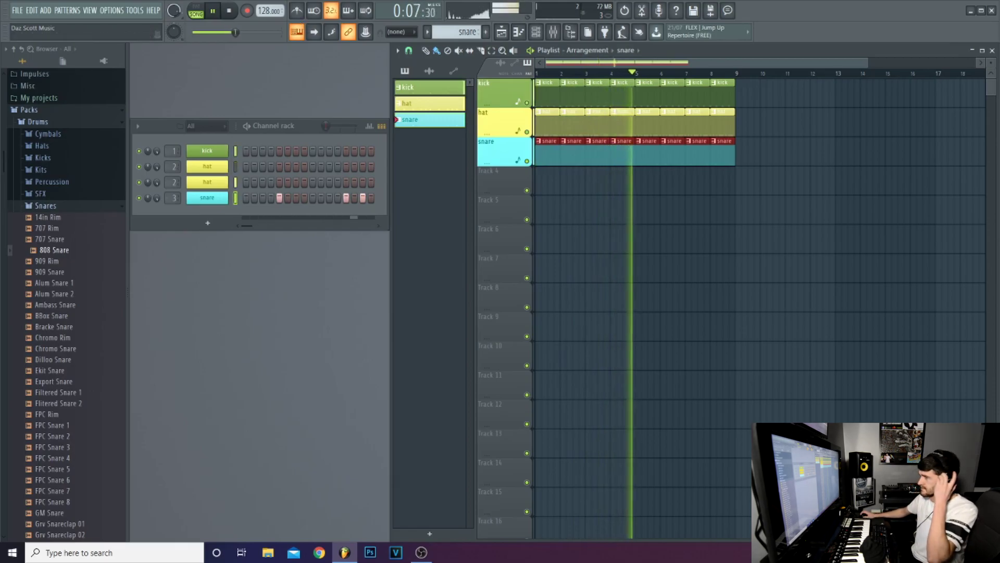
click(229, 12)
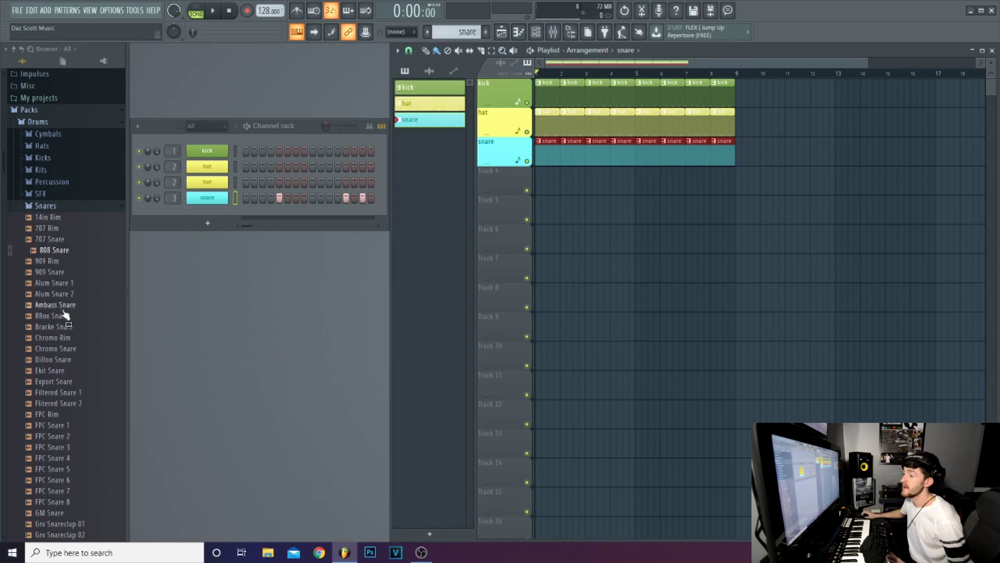
Audition the snare samples and load Importer Snare 2 onto the snare channel.
scroll(65, 315, down, 5)
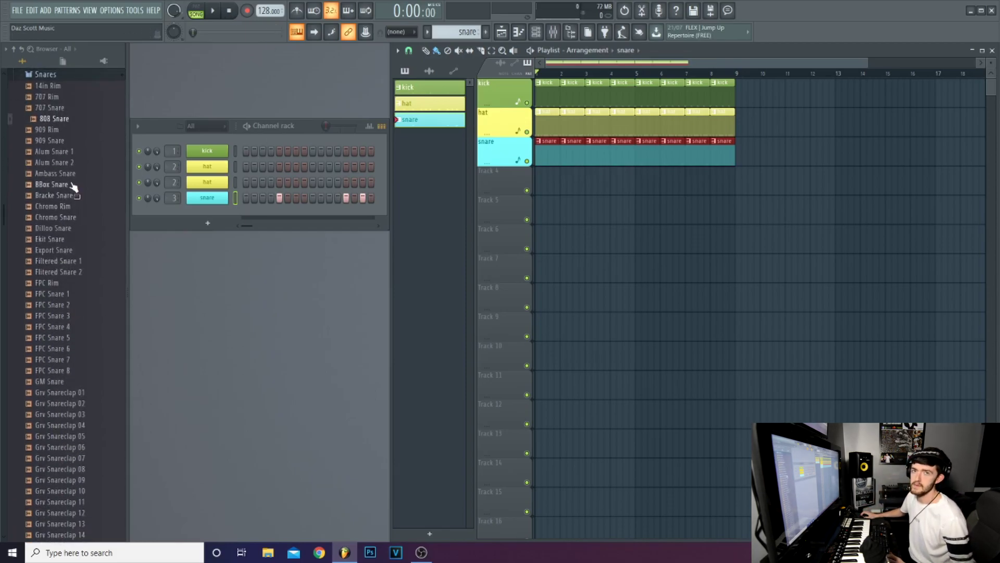
scroll(73, 302, down, 4)
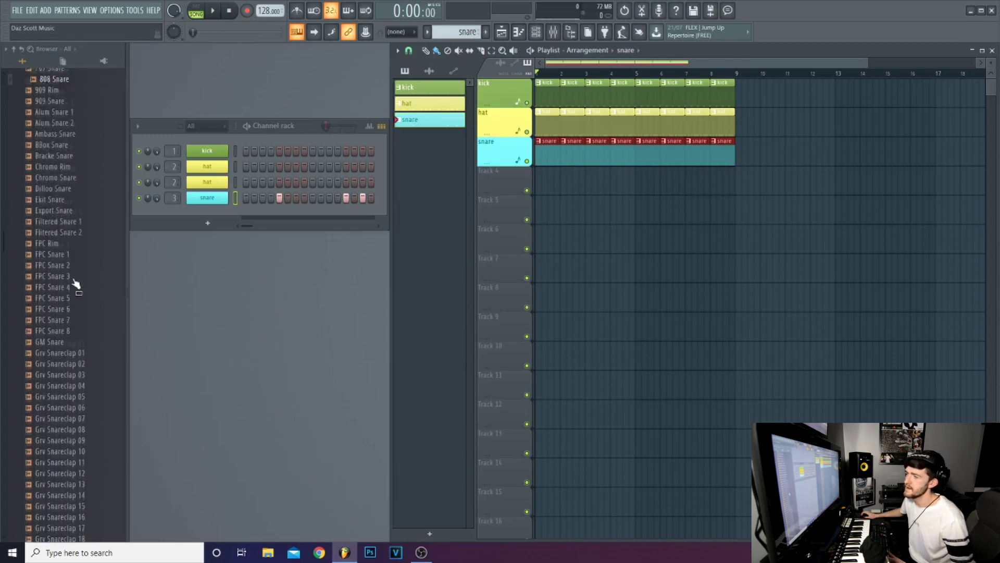
click(68, 218)
click(71, 282)
click(72, 293)
scroll(72, 296, down, 4)
click(70, 295)
click(71, 458)
click(70, 480)
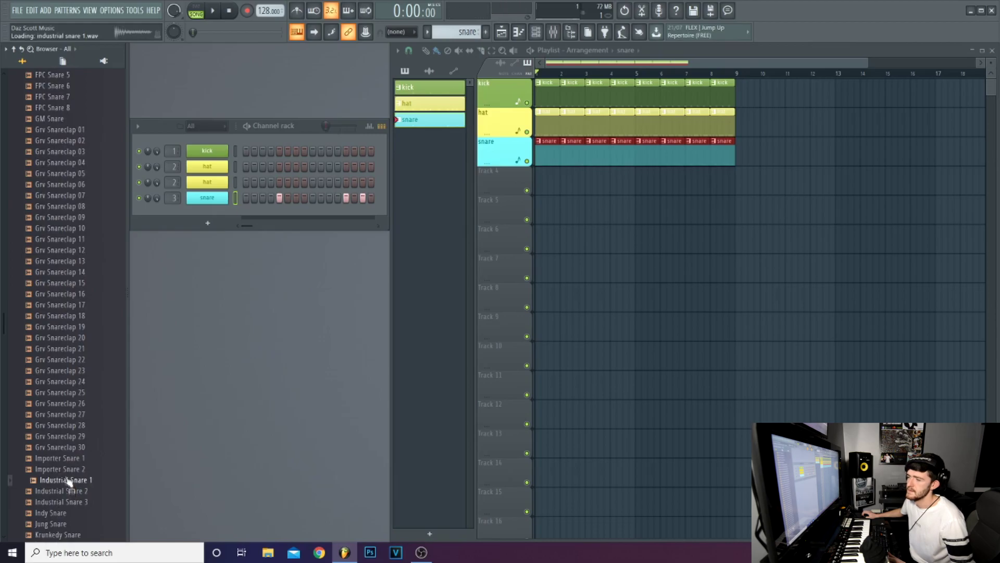
key(Up)
drag(62, 474, 208, 199)
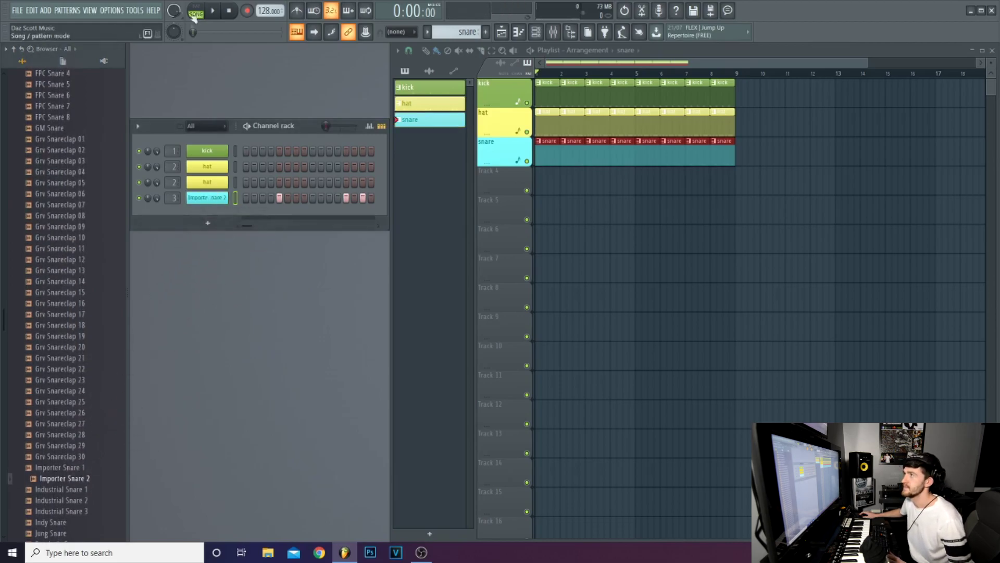
Play the song, rename the new channel 'snare', and collapse the Snares folder.
click(213, 10)
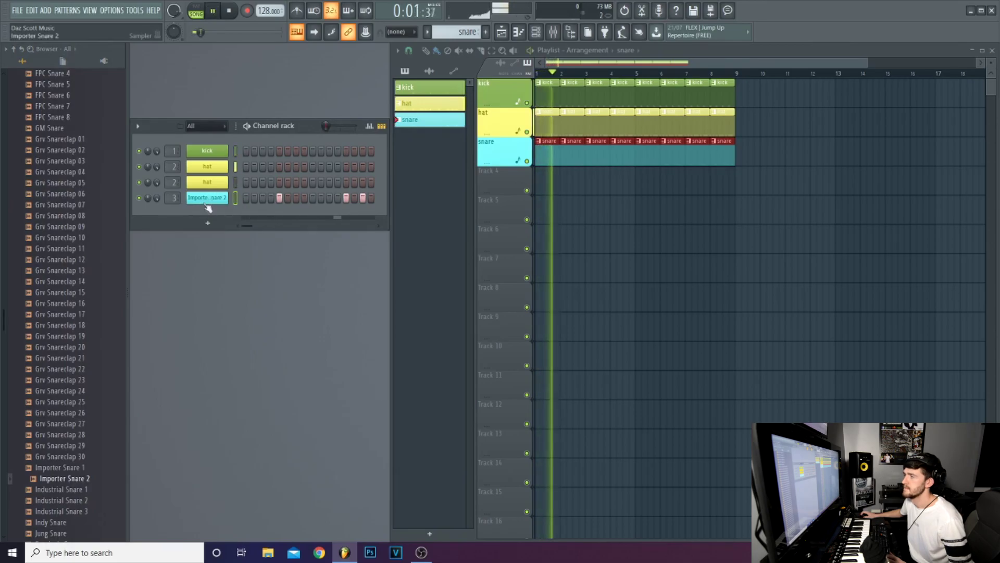
right_click(224, 198)
click(268, 222)
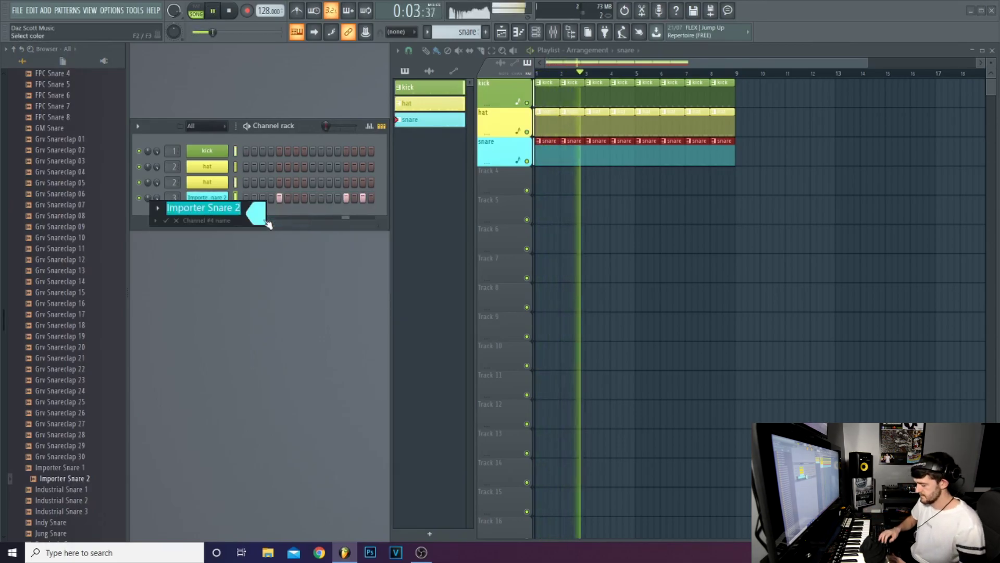
text(snare)
key(Return)
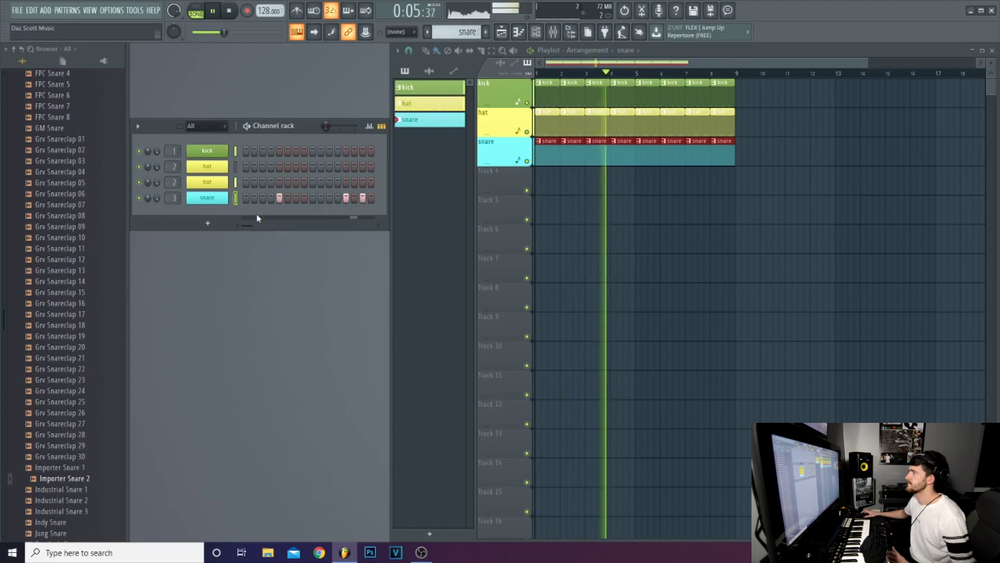
key(space)
scroll(101, 359, down, 6)
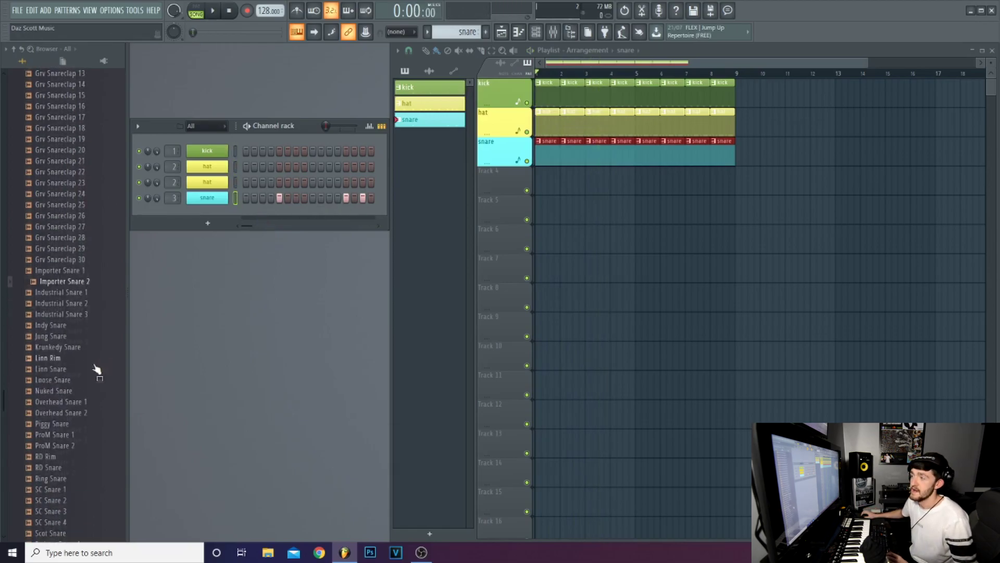
scroll(96, 369, up, 18)
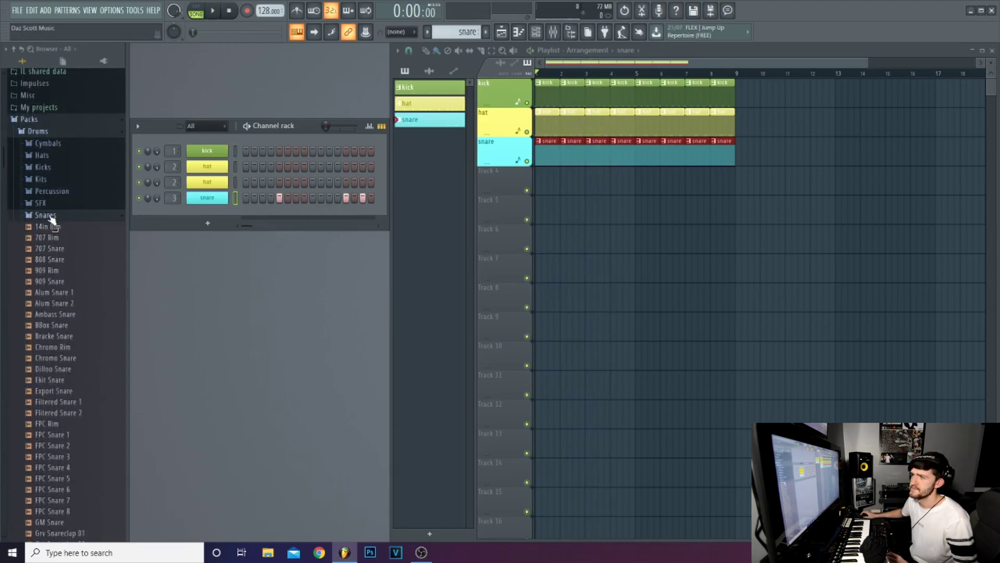
click(47, 215)
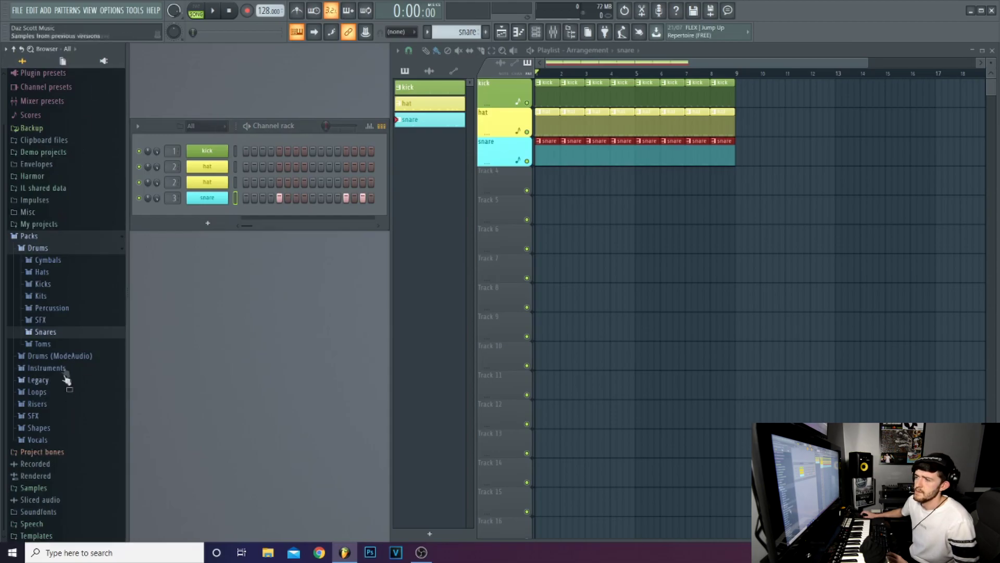
Add an FL Keys piano channel and reopen its window to try playing notes.
click(46, 10)
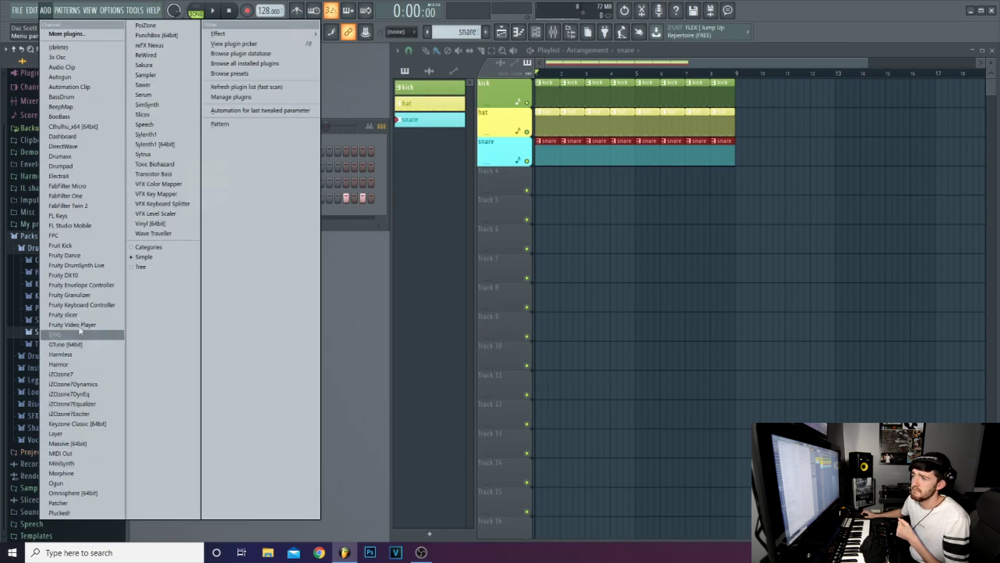
click(71, 217)
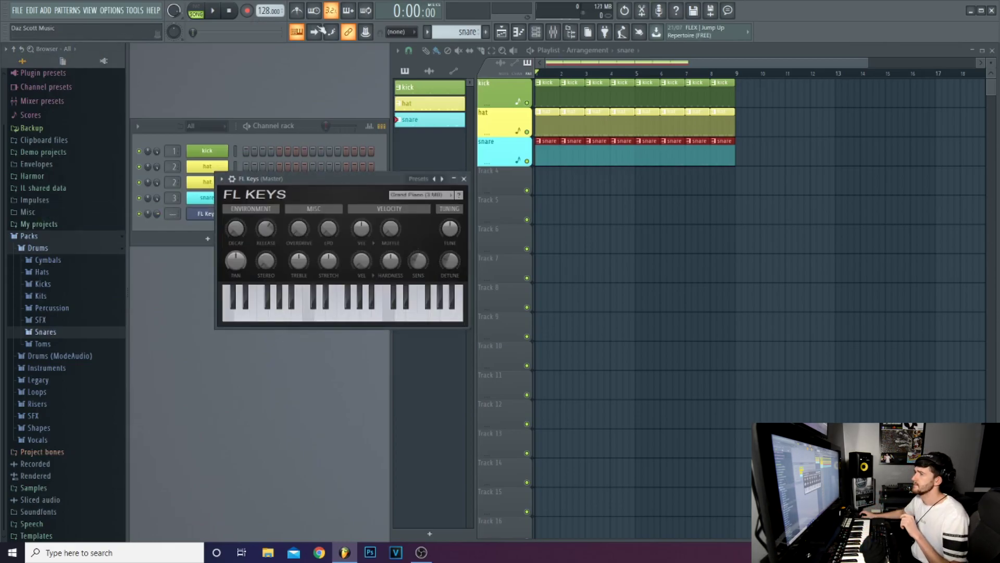
click(465, 179)
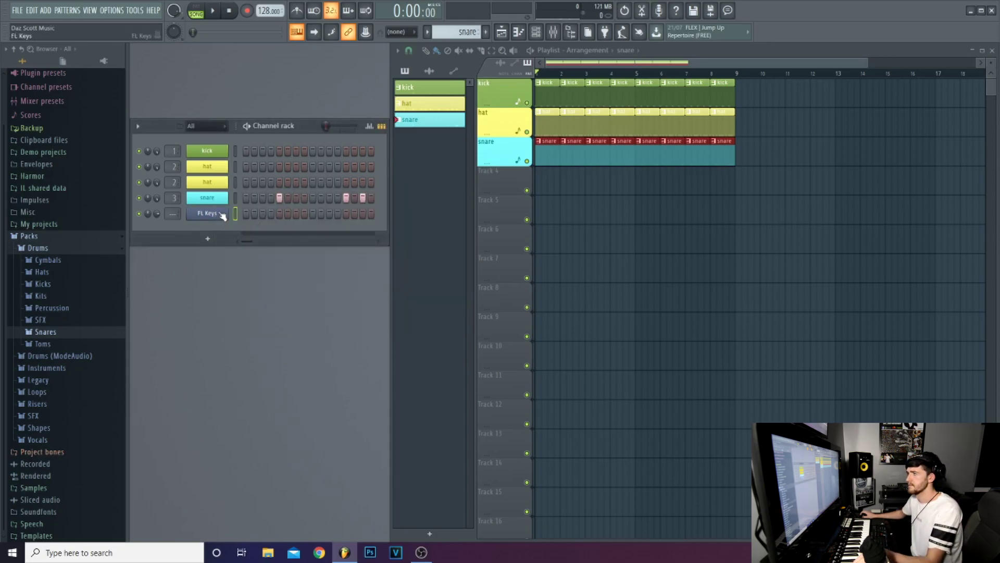
click(214, 215)
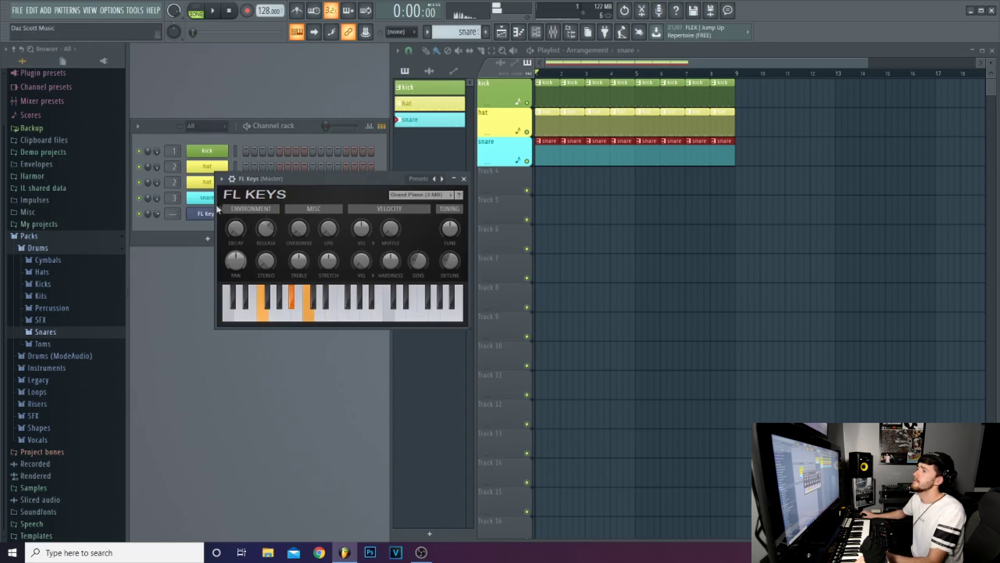
click(163, 221)
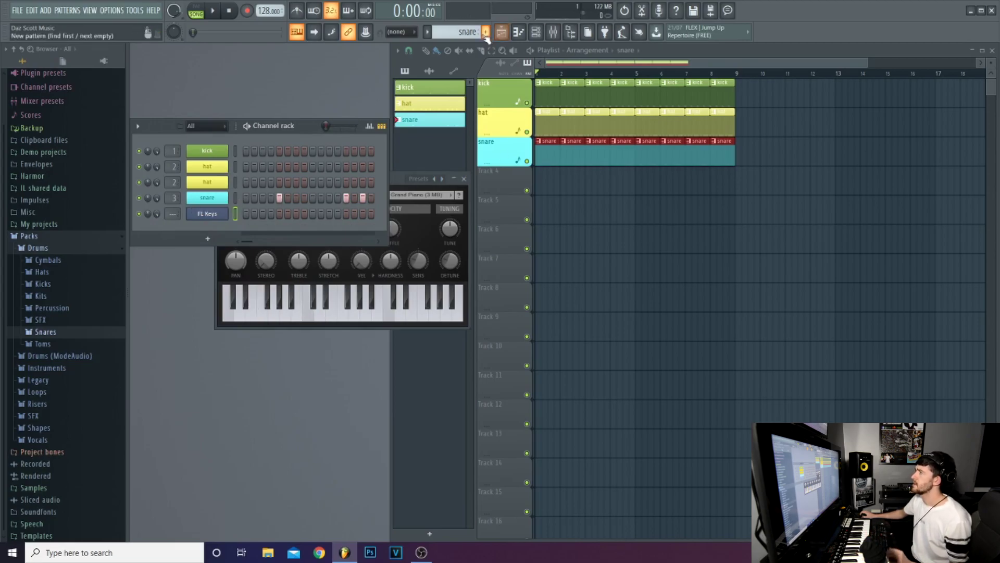
Create Pattern 4 and rename the FL Keys channel to 'Keys' with a pink colour.
key(F4)
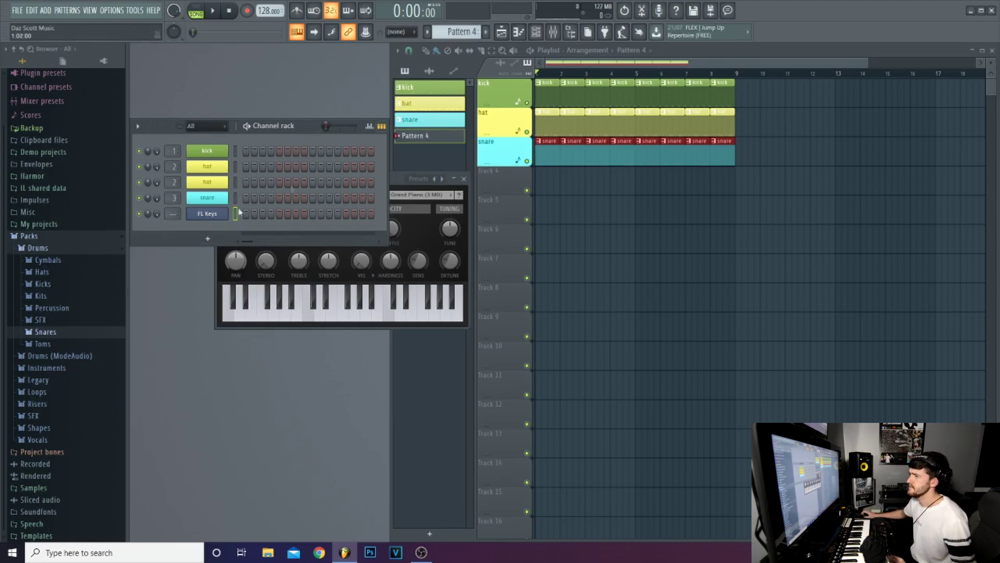
right_click(219, 221)
click(264, 237)
click(260, 234)
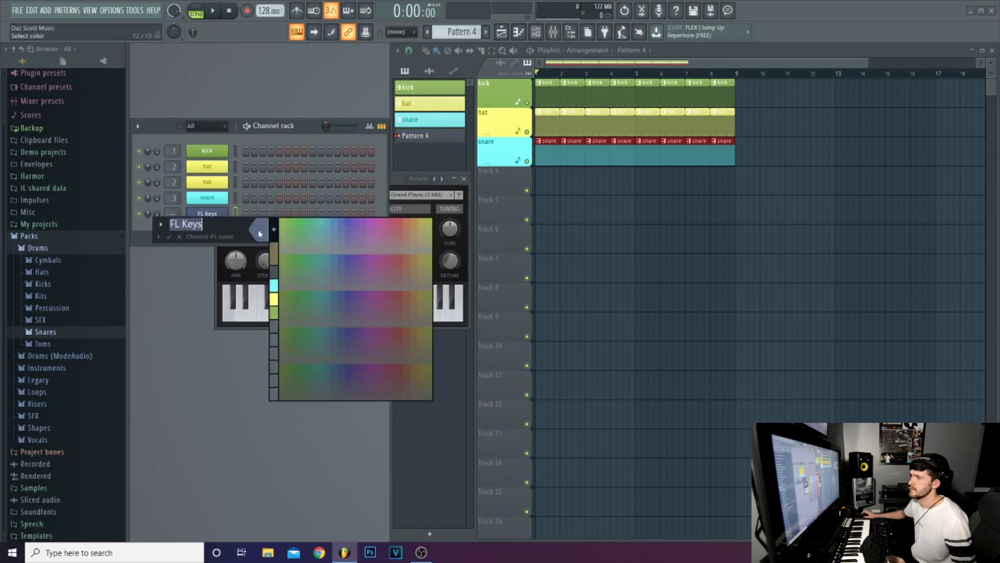
click(276, 227)
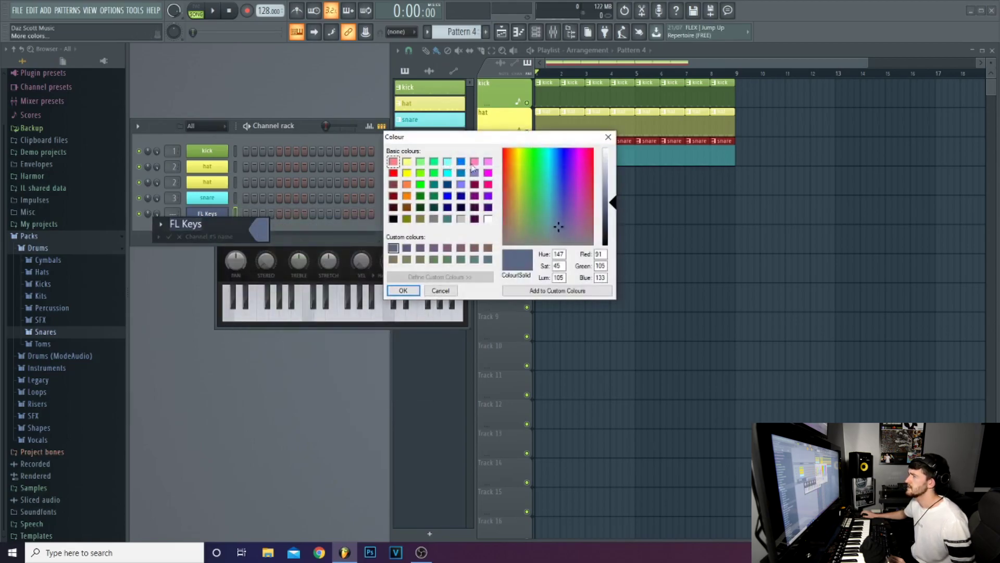
click(489, 162)
key(Return)
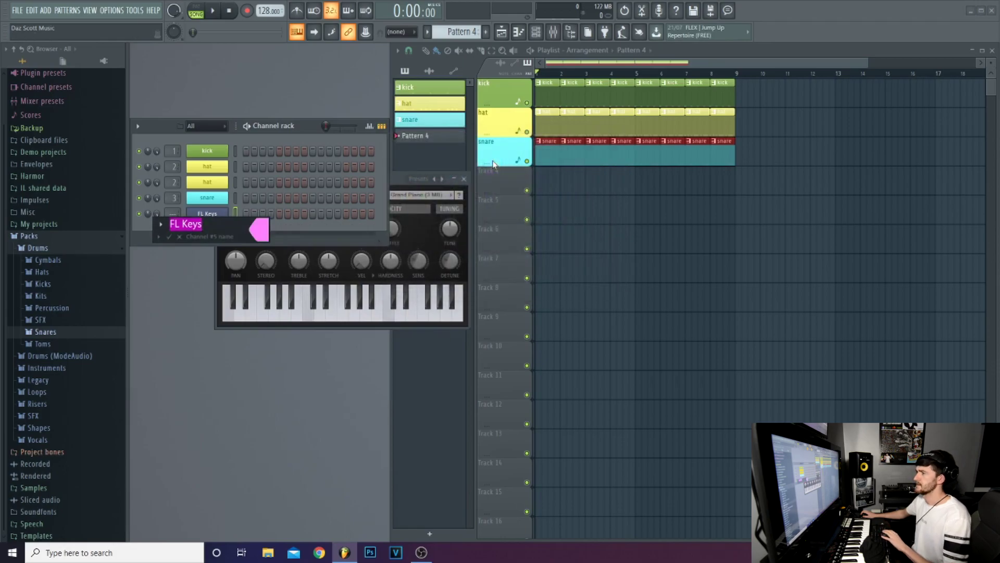
text(Keys)
key(Return)
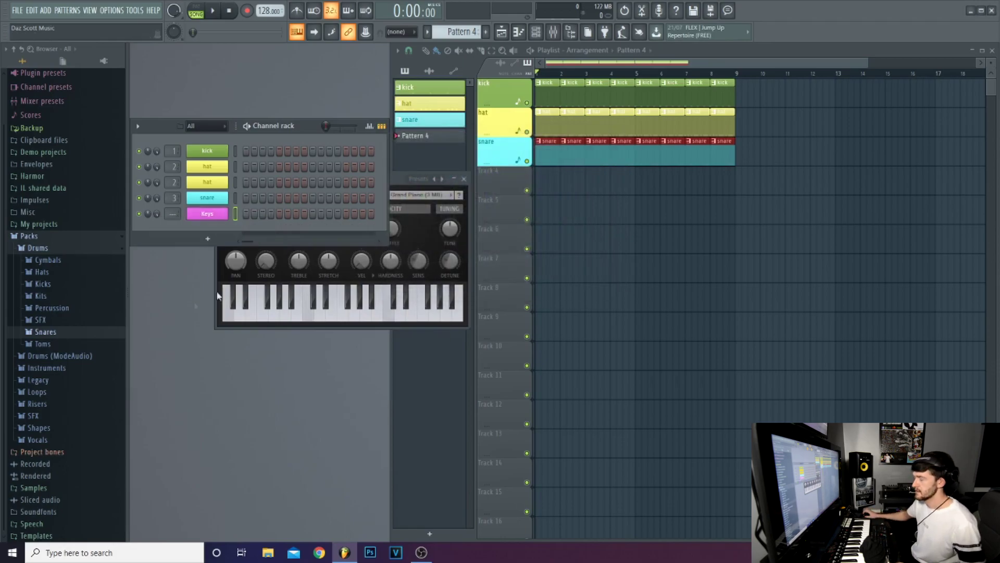
Link Keys to mixer insert 4 and lower that insert's volume to 62%.
key(ctrl+l)
key(F9)
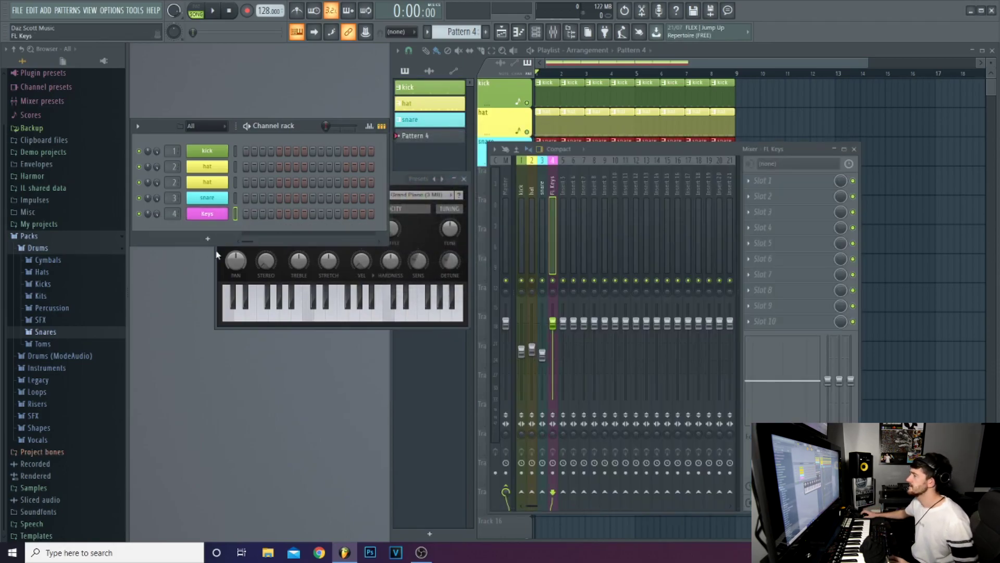
drag(554, 326, 554, 354)
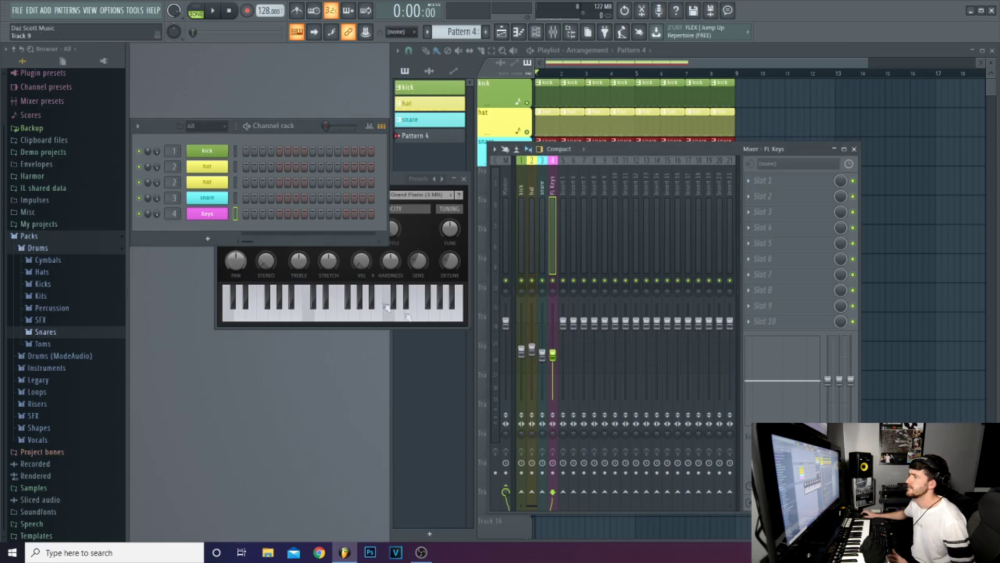
In the Keys piano roll, draw three F4 notes, then an A#4 and a G4.
click(518, 33)
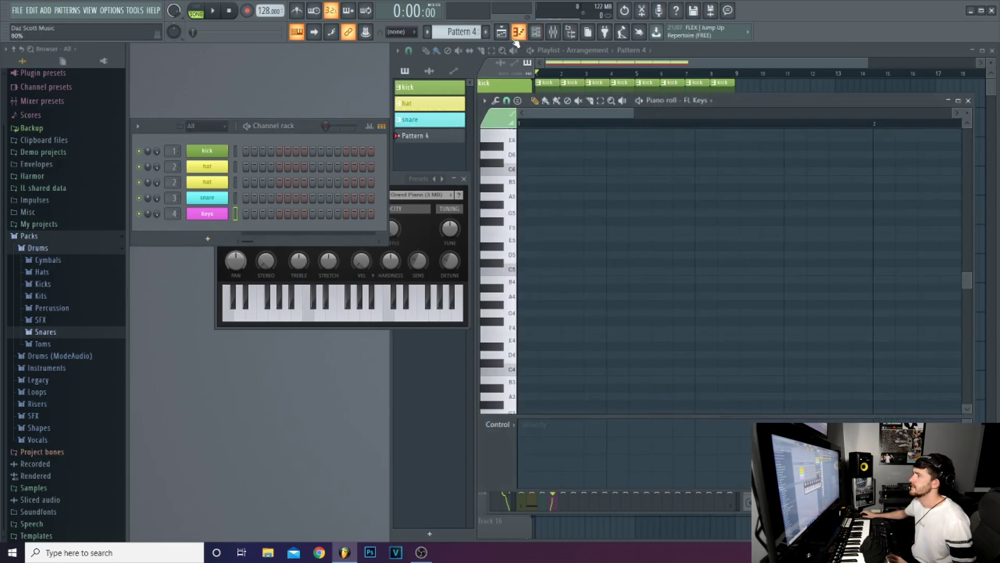
click(521, 32)
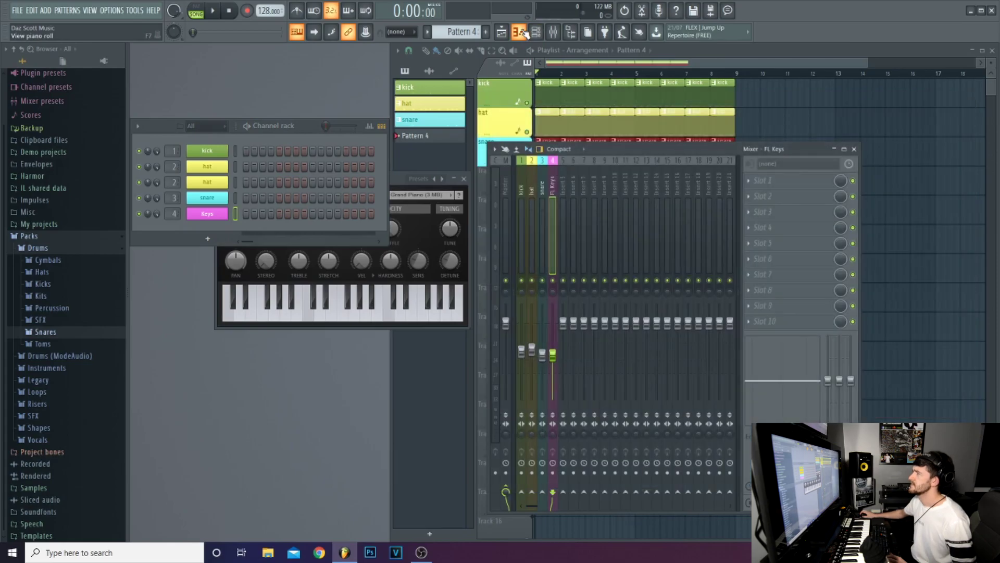
click(521, 33)
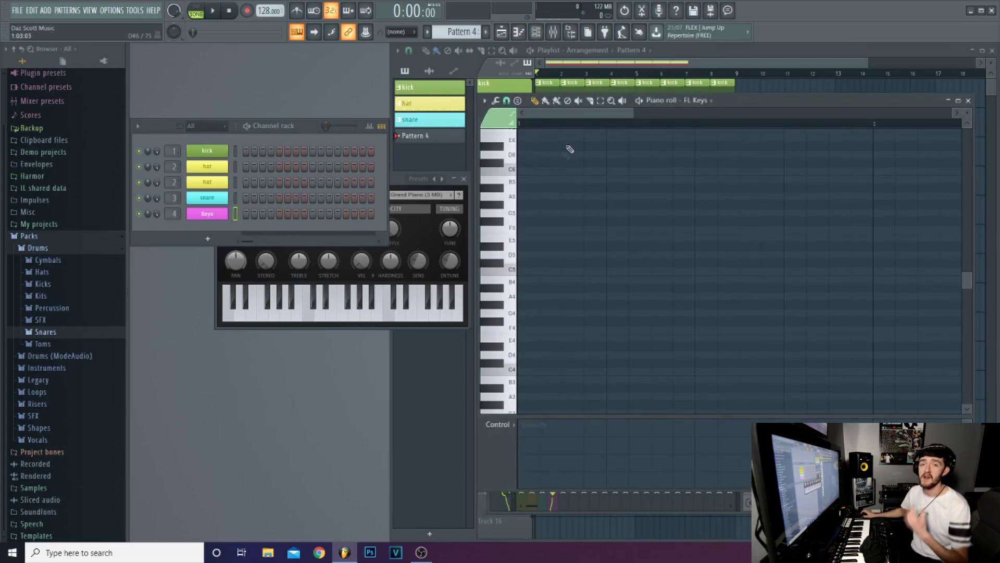
drag(627, 121, 833, 121)
click(529, 323)
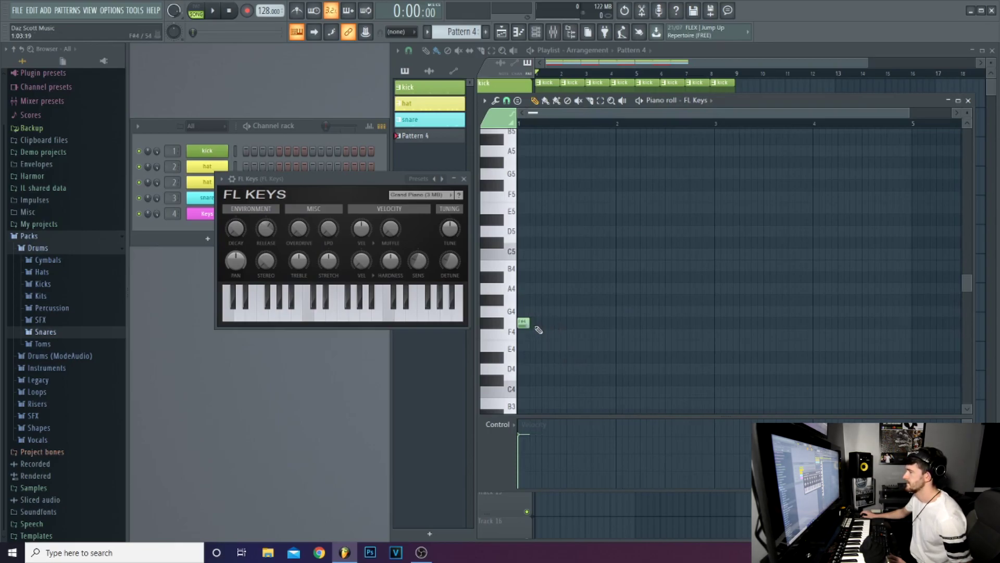
click(542, 323)
click(560, 323)
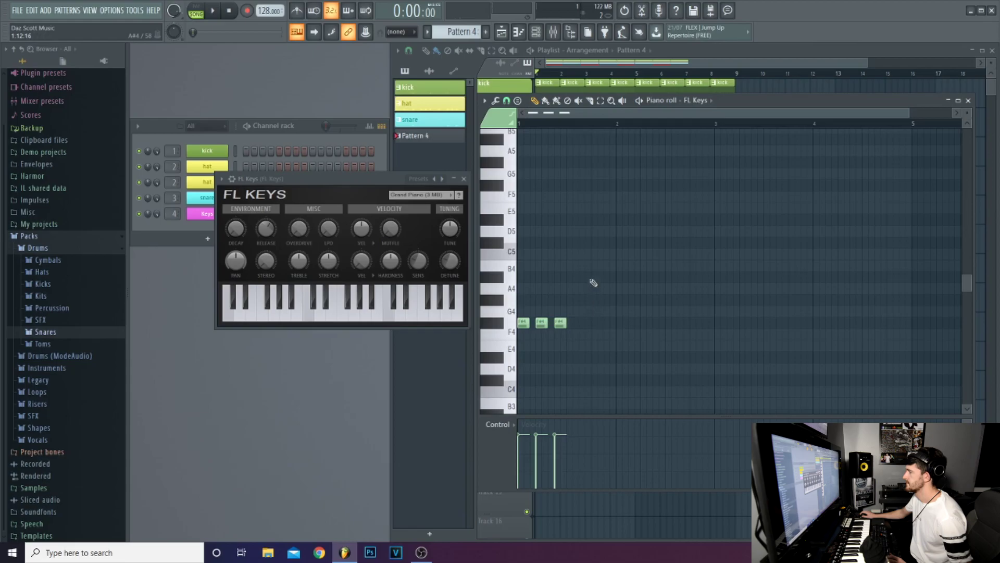
click(590, 277)
click(608, 300)
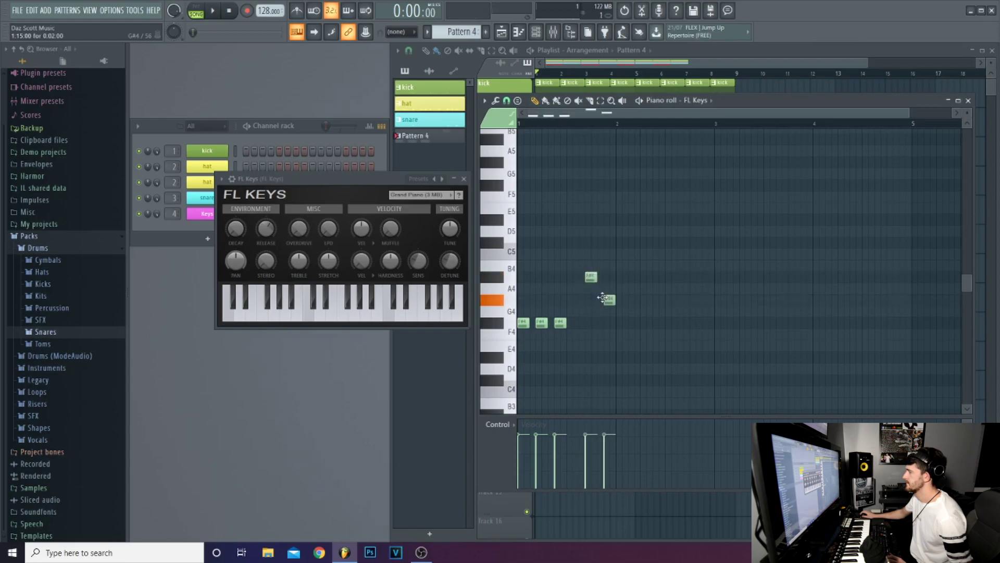
Audition the part, add an F#5 note late in bar 2, and close the piano roll.
key(space)
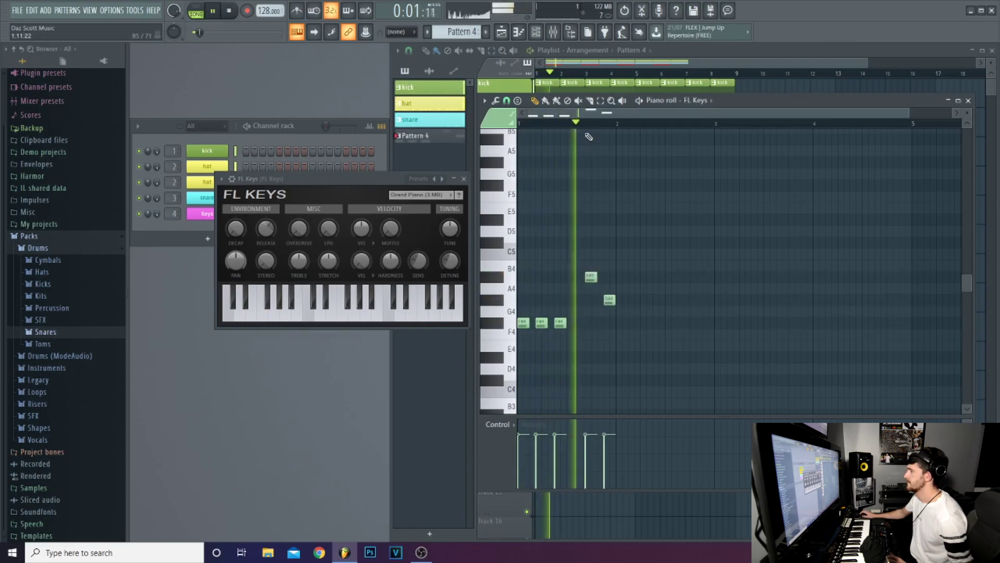
key(space)
click(830, 170)
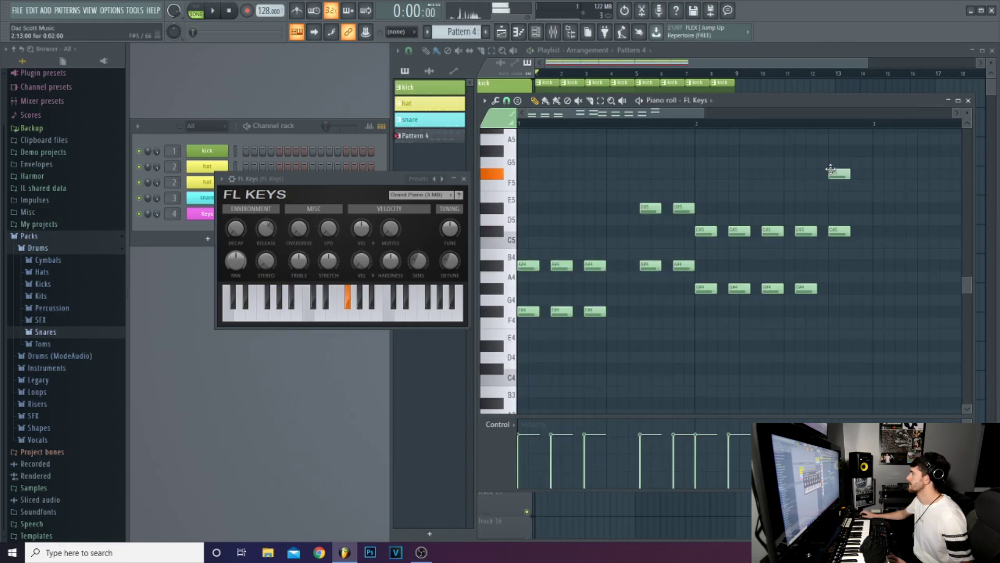
key(space)
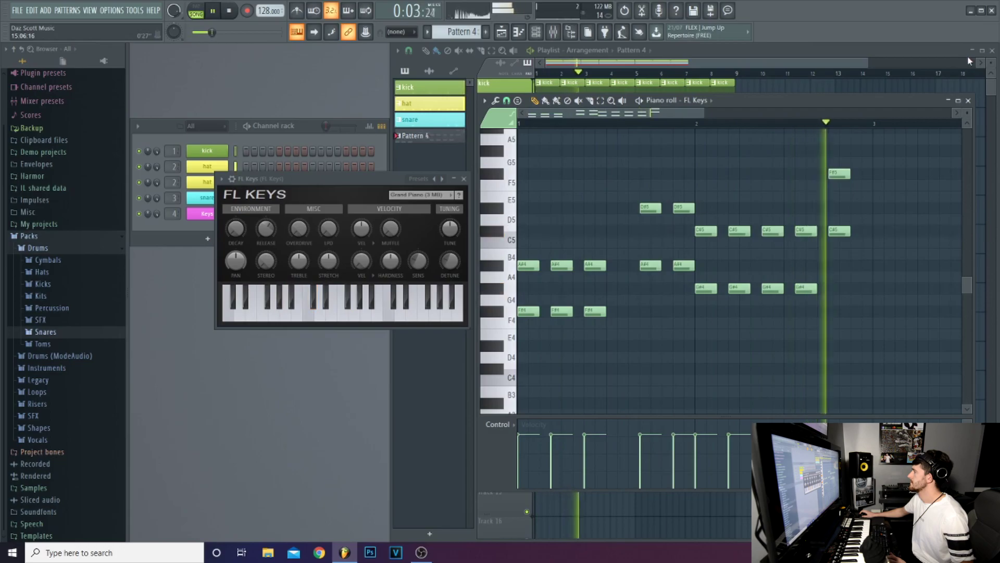
click(968, 100)
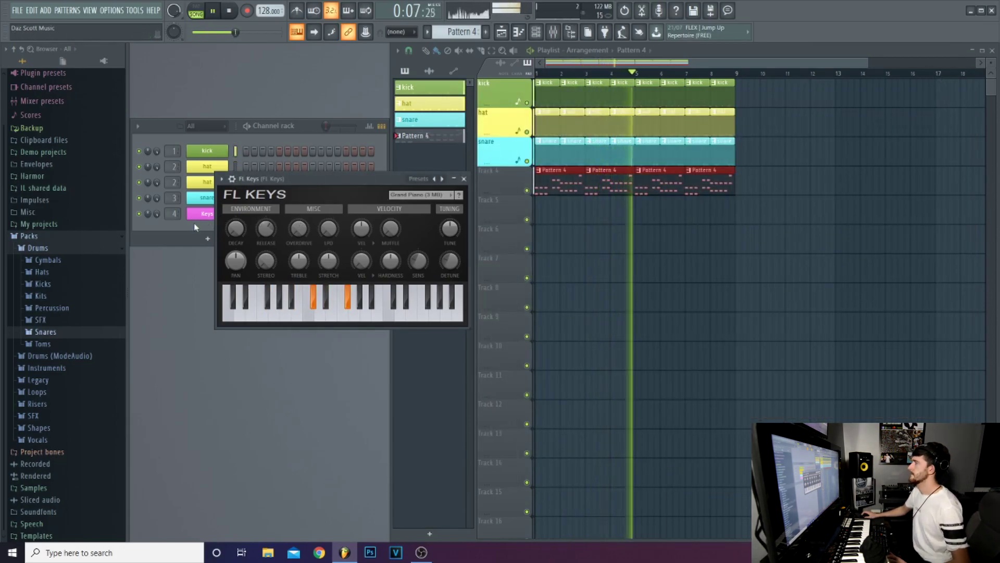
Rename Pattern 4 to 'key' and colour it pink.
key(space)
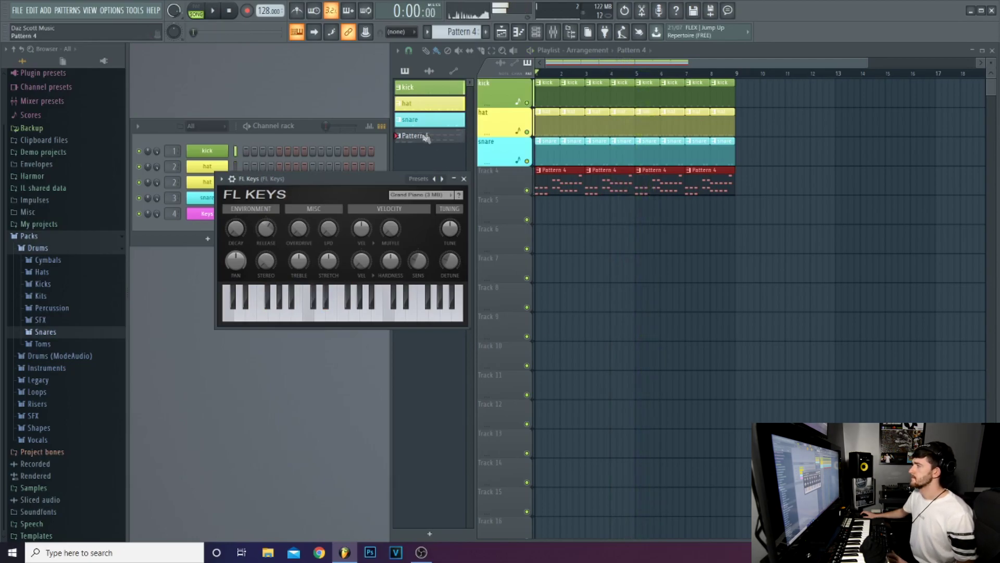
right_click(423, 136)
click(466, 185)
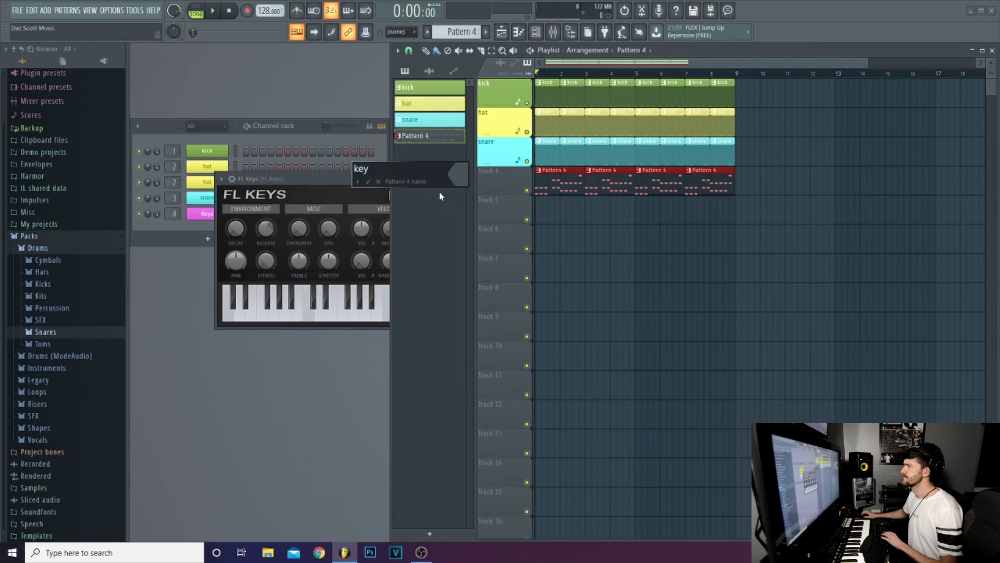
click(458, 174)
click(500, 177)
key(Return)
Auto-name Track 4 after the key pattern and play the whole four-track arrangement.
right_click(508, 173)
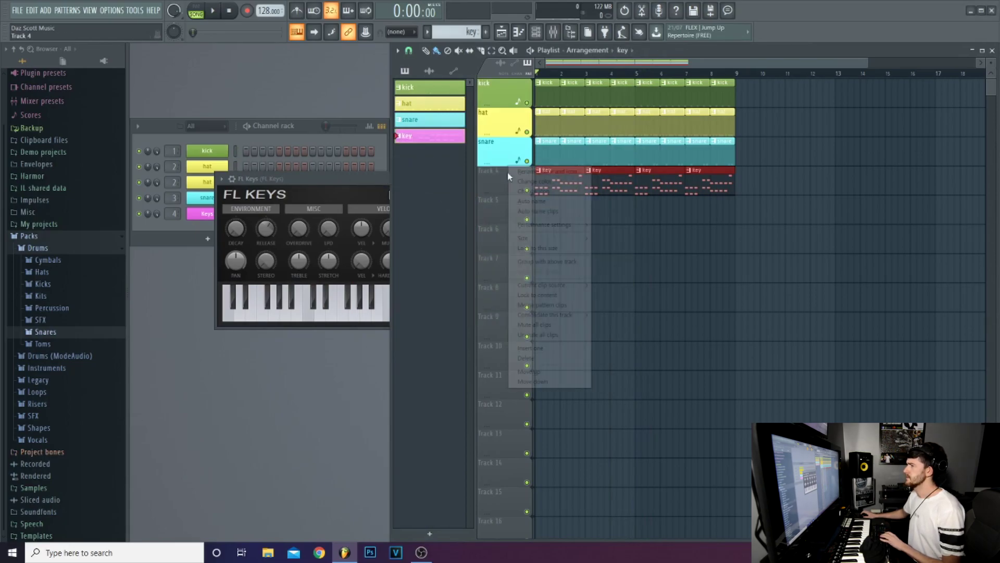
click(532, 202)
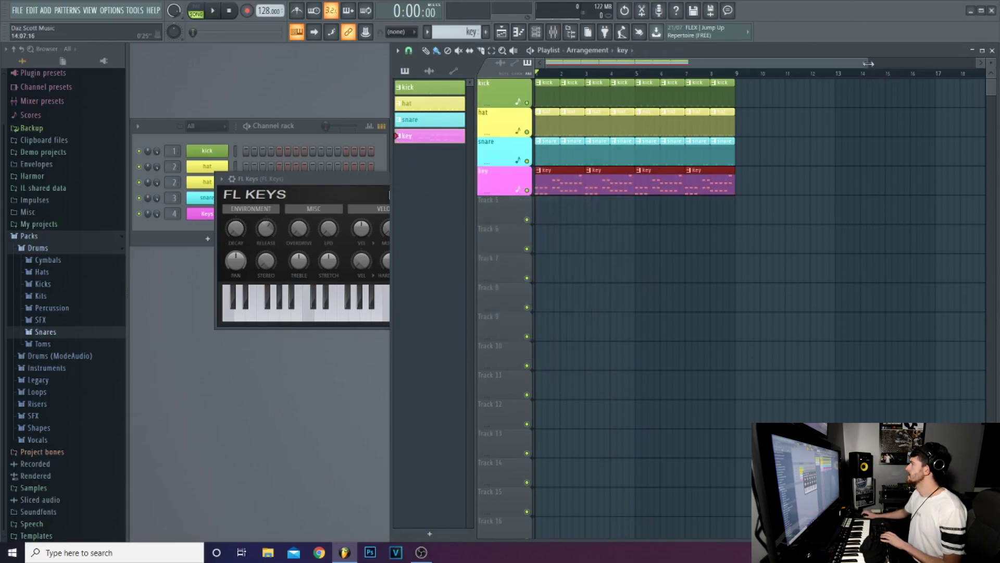
drag(868, 63, 960, 64)
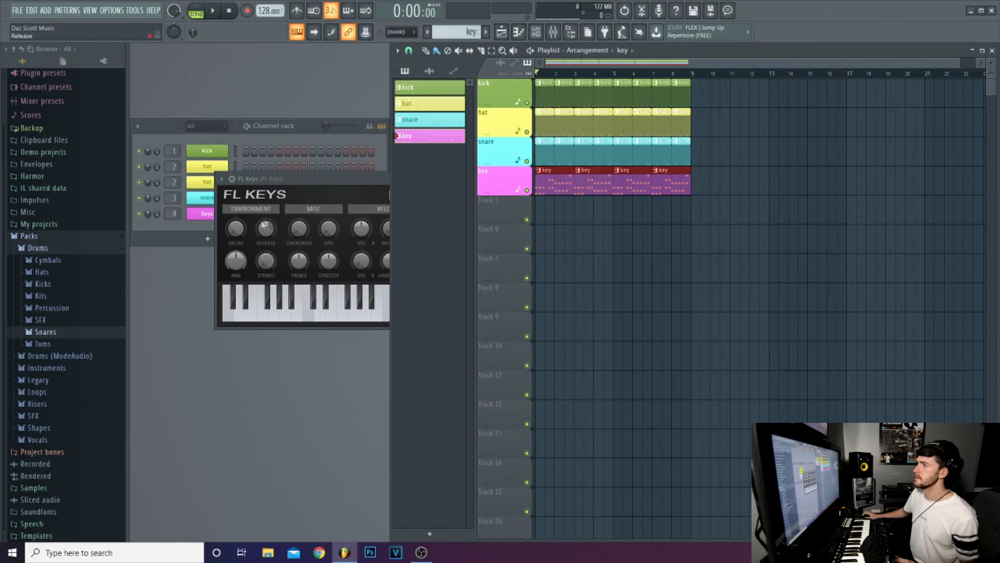
click(464, 179)
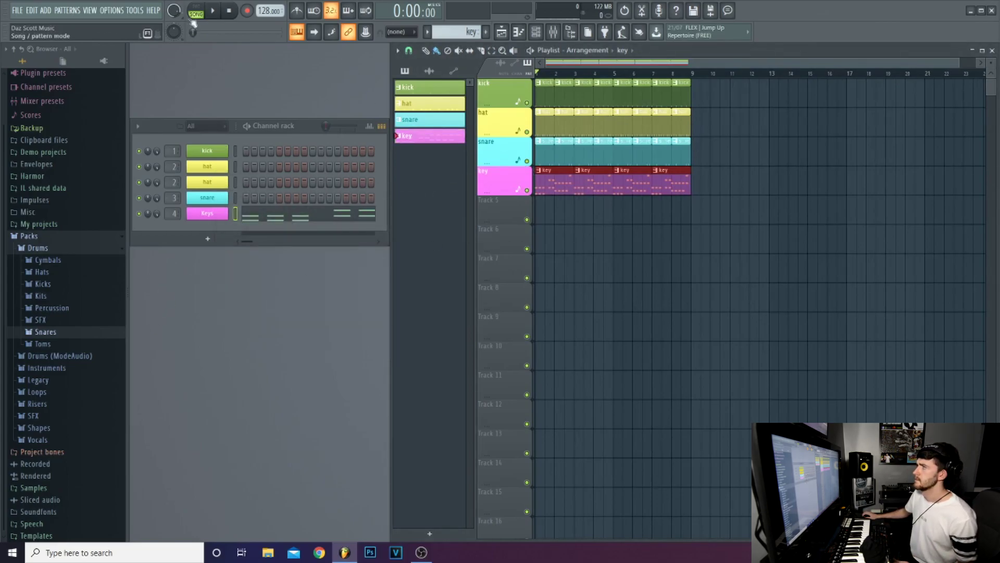
click(219, 11)
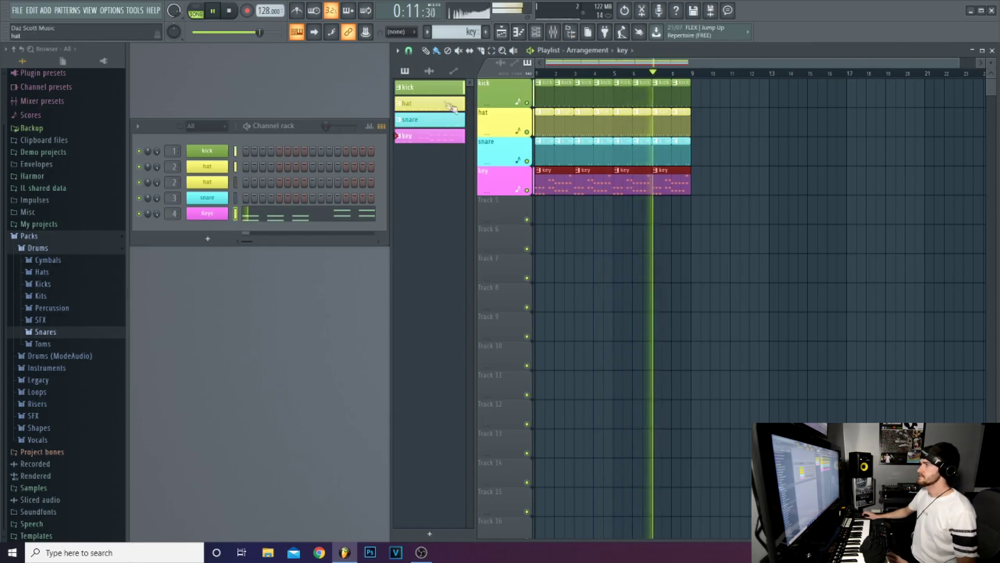
key(space)
Load Fruity Parametric EQ 2 into the kick insert's slot 1, then replace it with Fruity Reeverb 2.
click(416, 89)
key(F9)
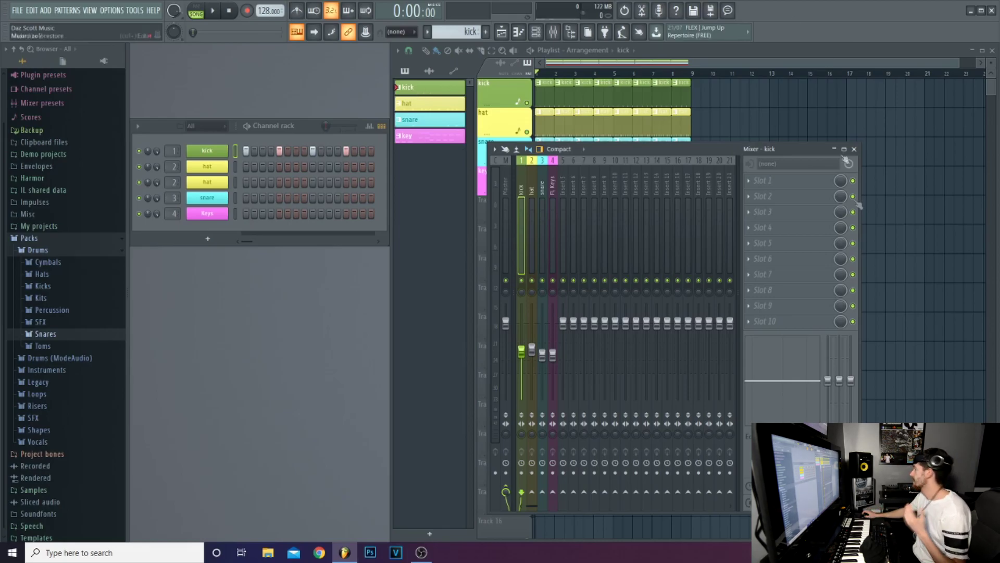
click(761, 180)
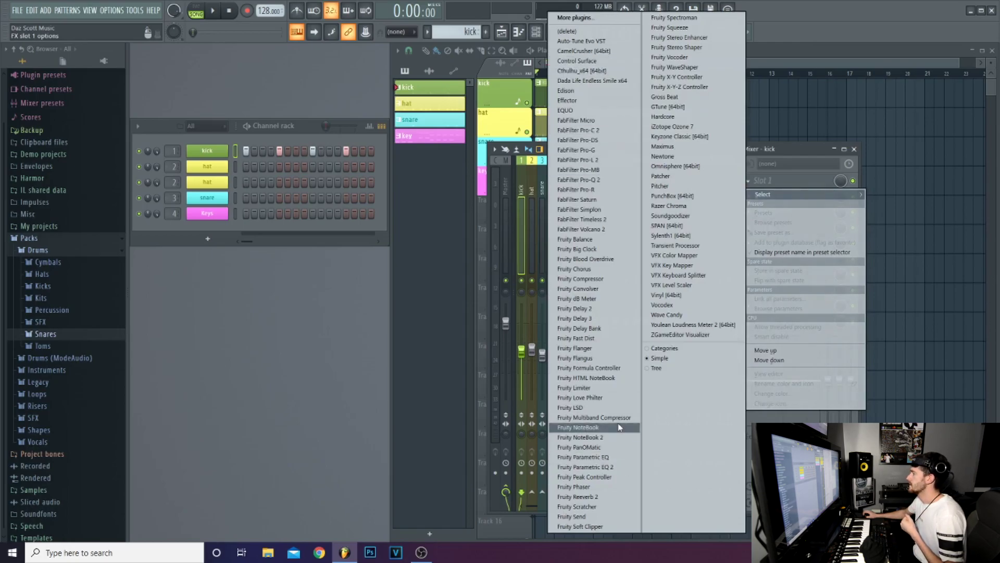
click(619, 468)
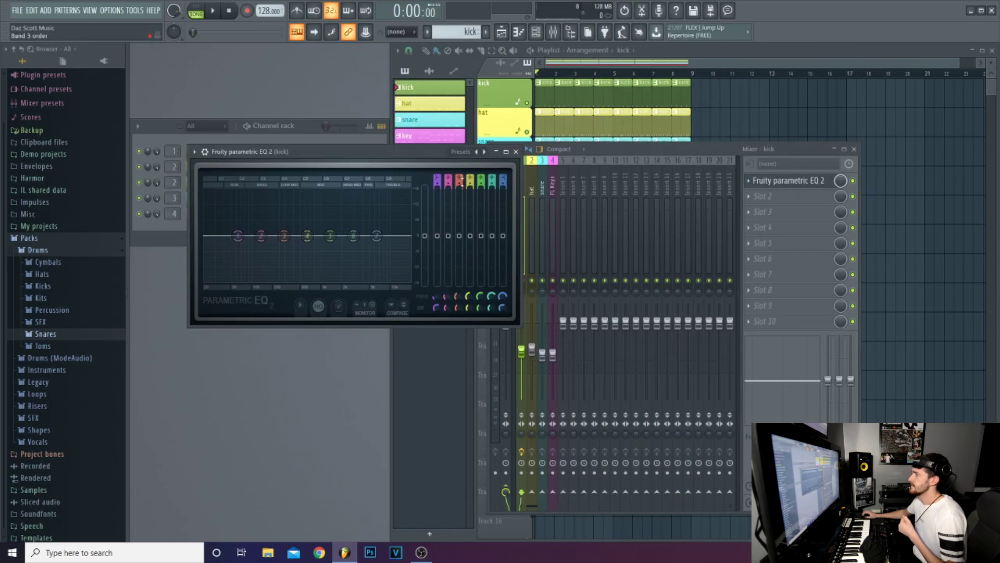
click(515, 152)
click(750, 181)
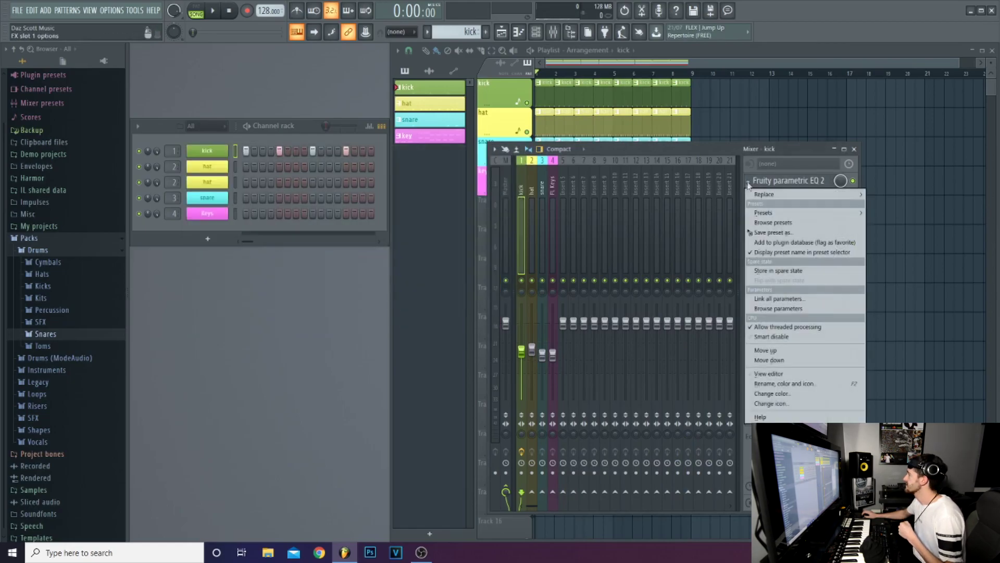
mouse_move(761, 192)
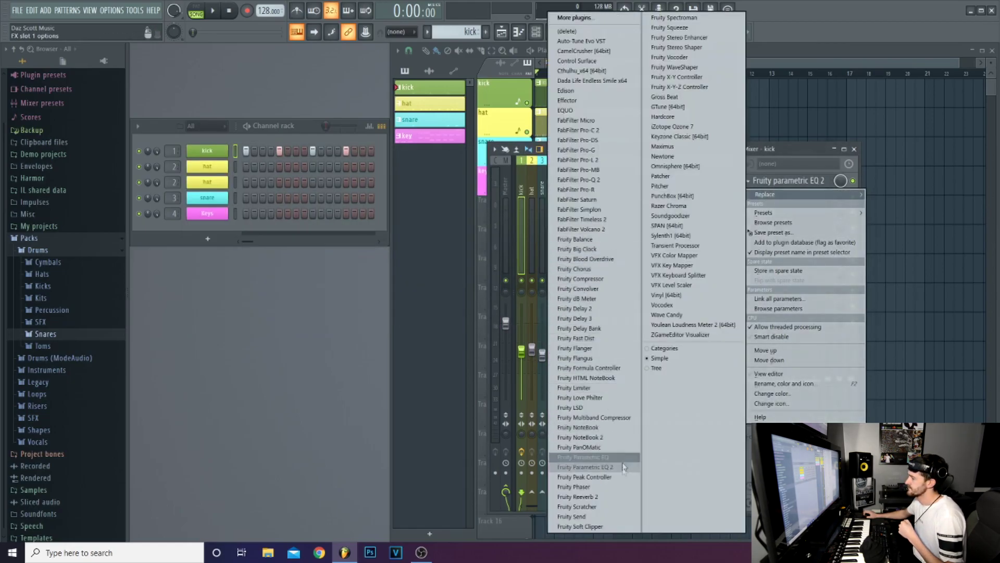
click(613, 494)
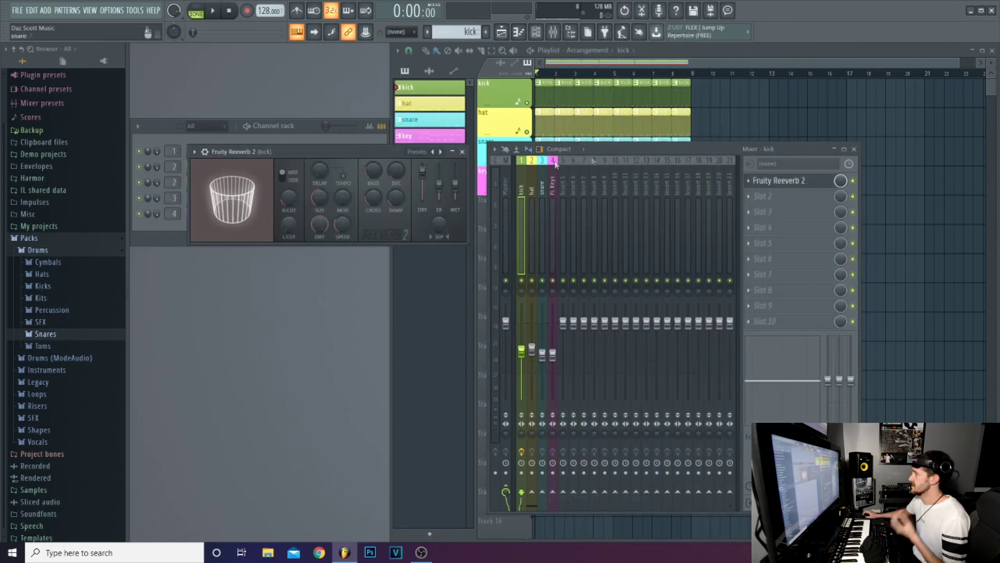
Swap the kick's slot-1 effect for Fruity Delay 3, then delete it and select the snare insert.
click(750, 181)
mouse_move(757, 194)
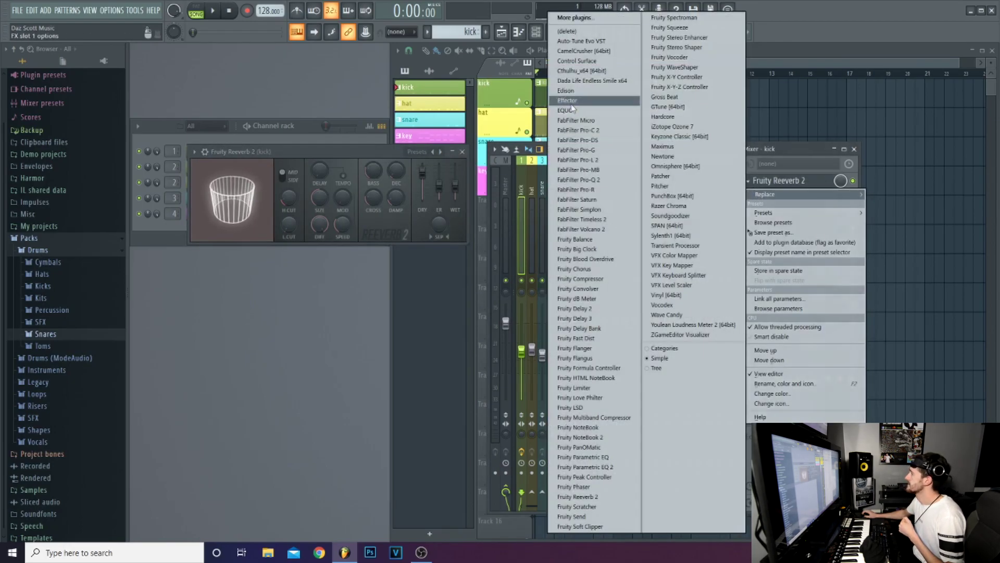
click(574, 318)
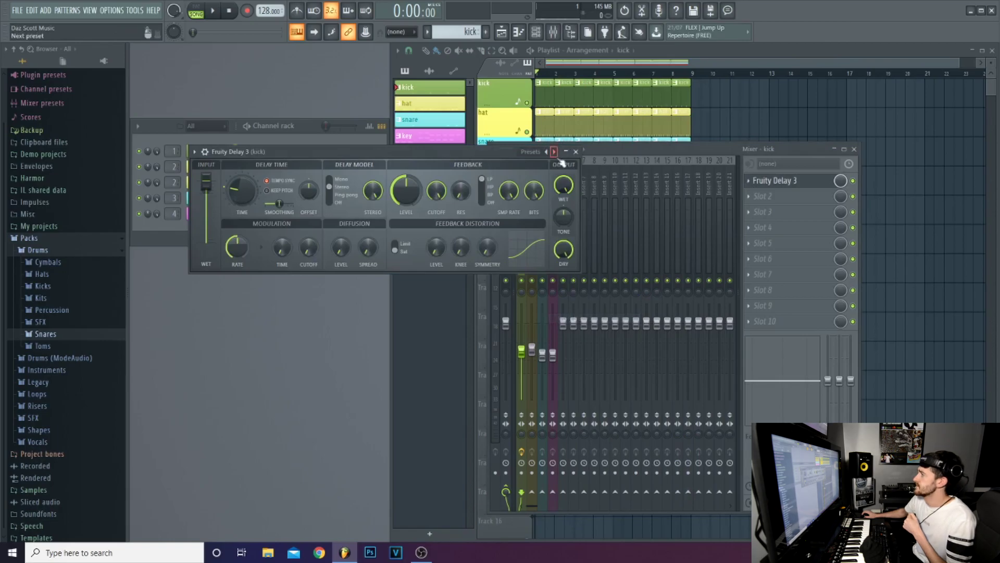
click(576, 152)
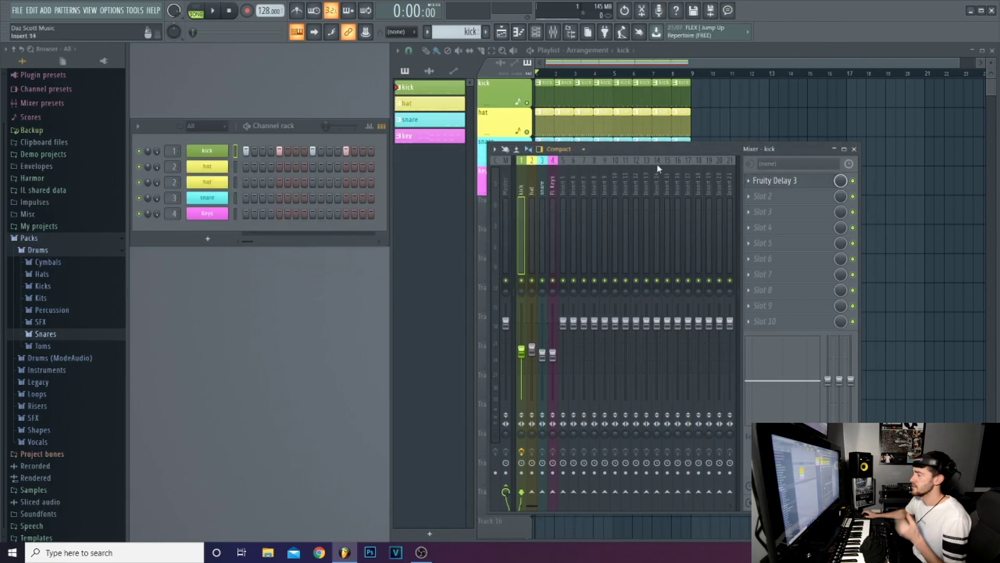
click(746, 181)
mouse_move(762, 194)
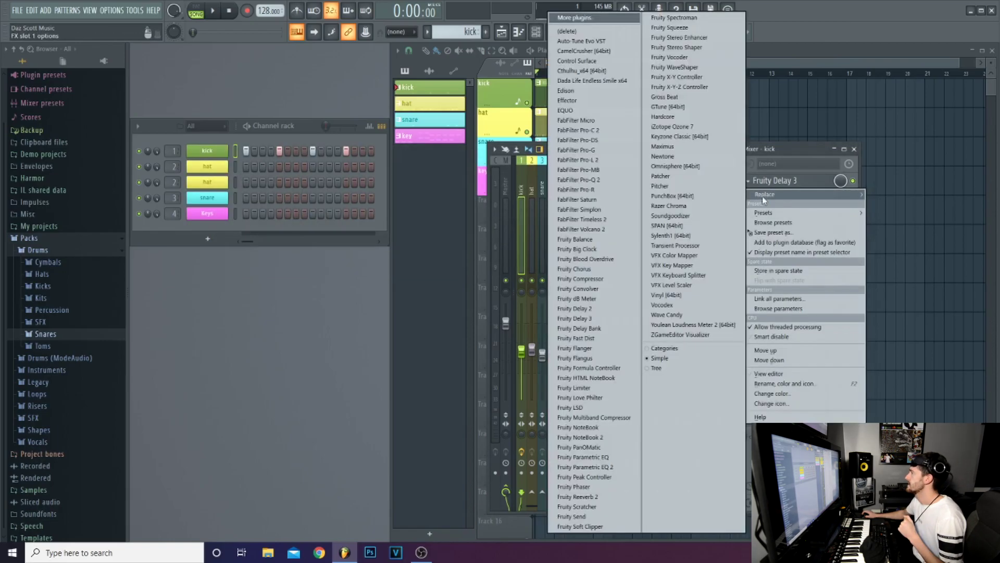
click(579, 33)
click(542, 179)
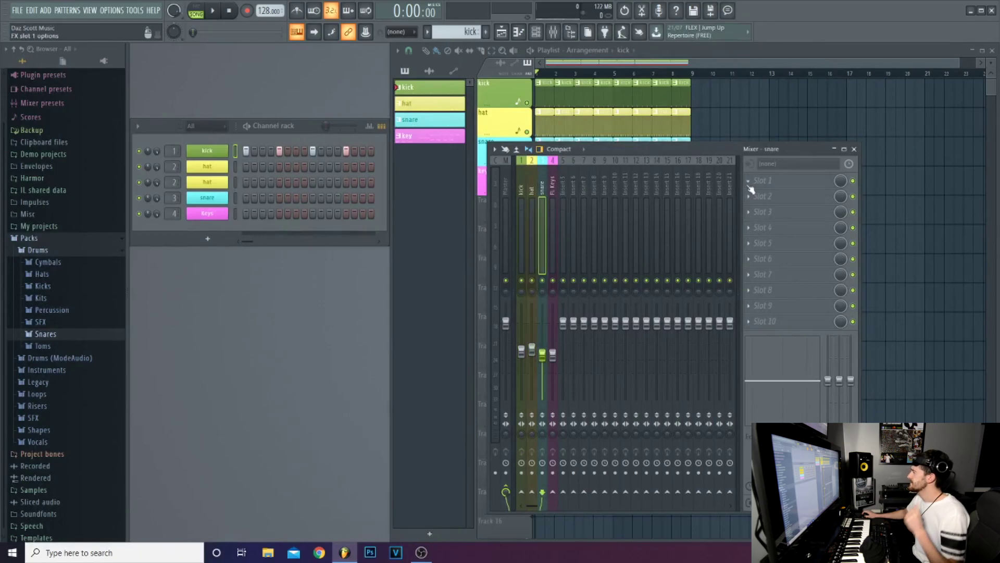
Preview the snare pattern and add Fruity Delay 3 to the snare insert's next slot.
click(750, 187)
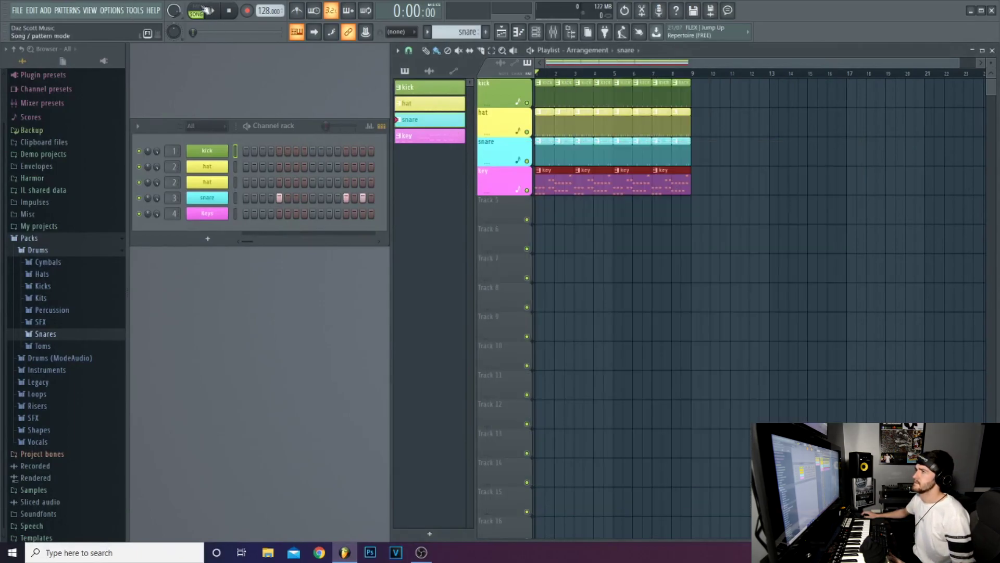
click(205, 9)
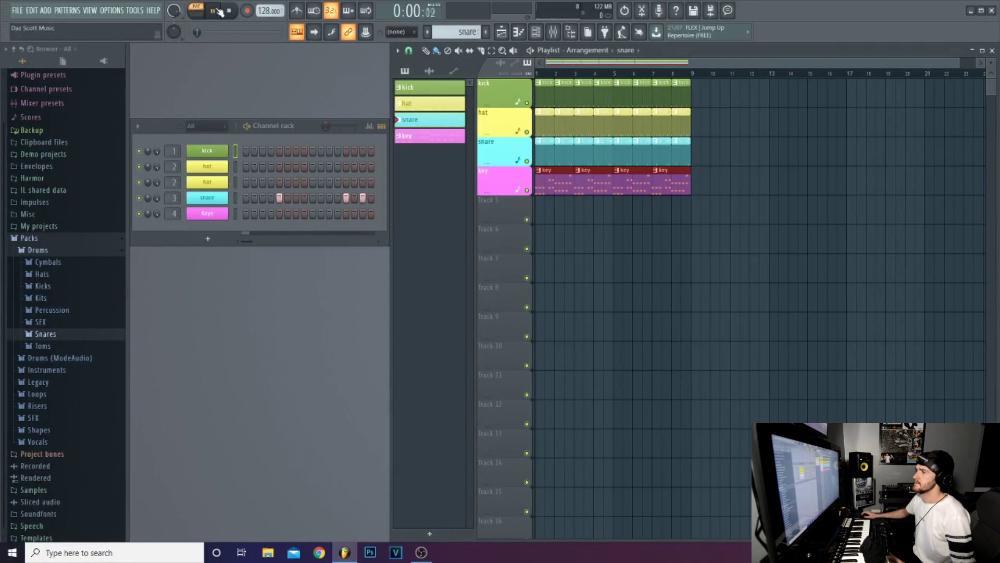
click(212, 11)
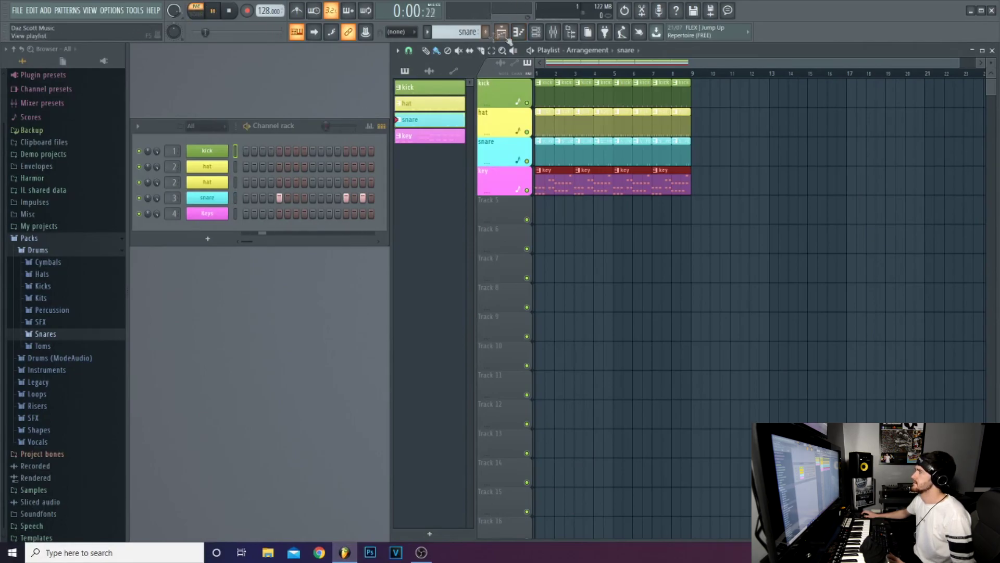
click(553, 32)
key(space)
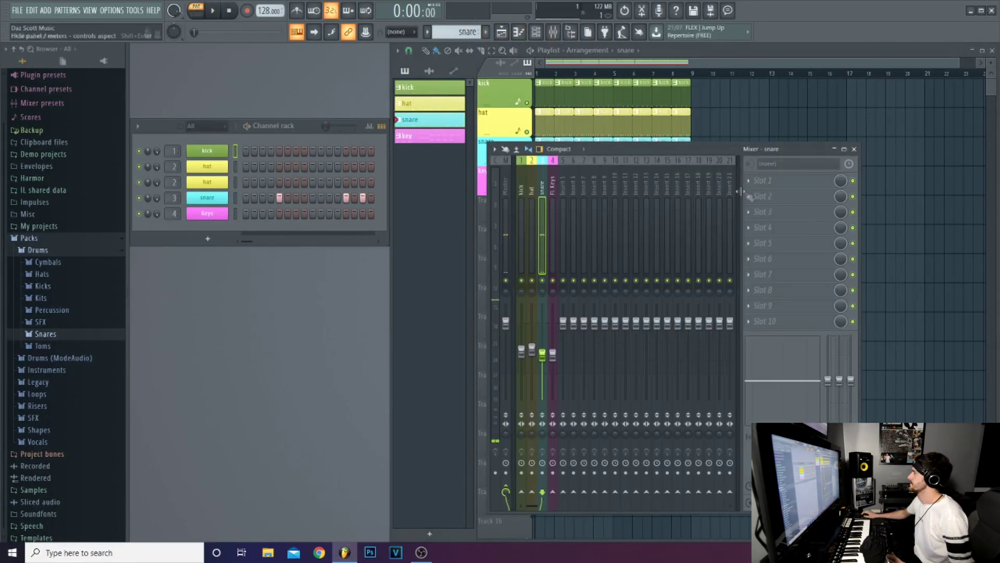
click(822, 198)
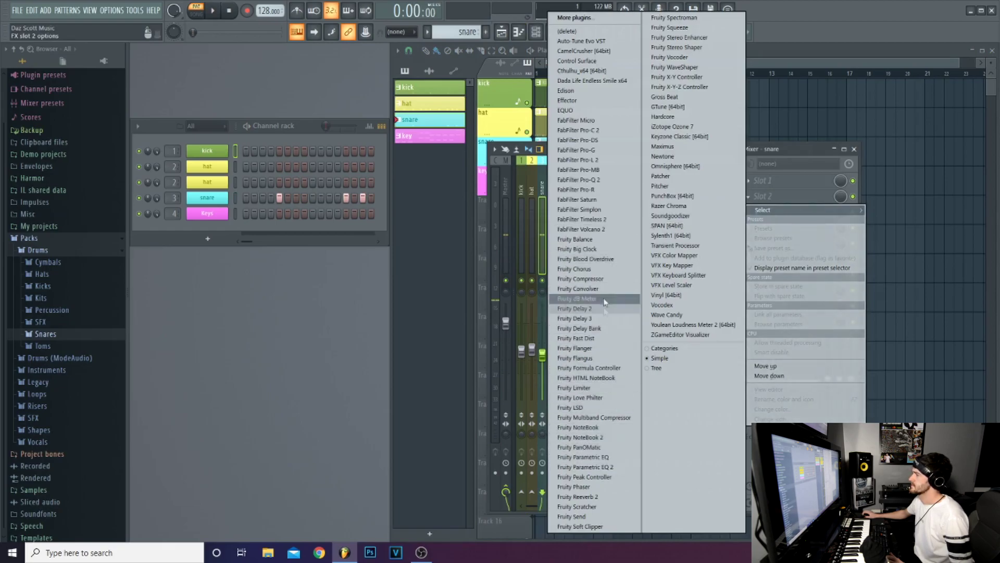
click(588, 319)
Set the delay's wet to 75.3%, shorten its time, and set feedback cutoff to 1794.8 Hz.
drag(522, 144, 522, 141)
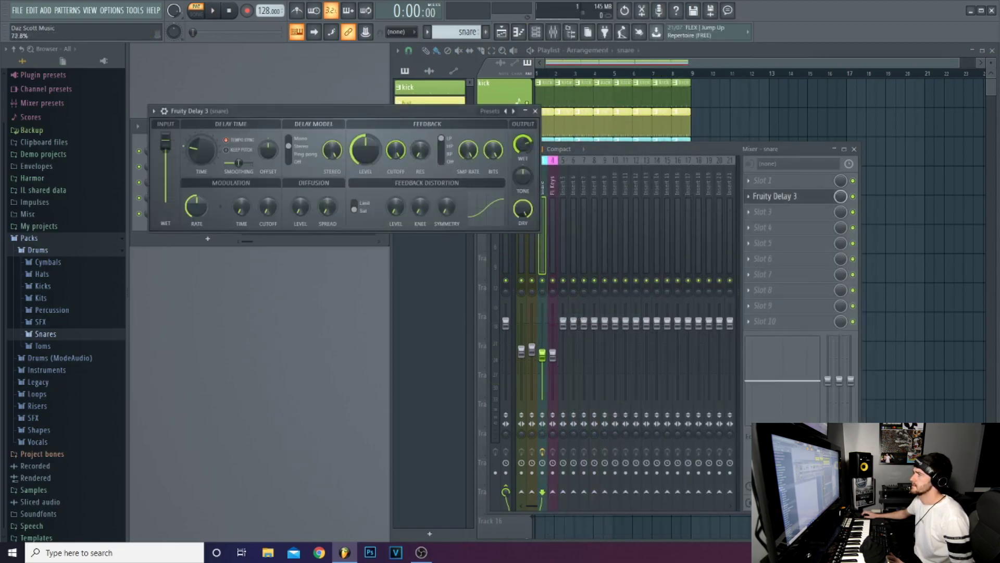
drag(197, 152, 196, 154)
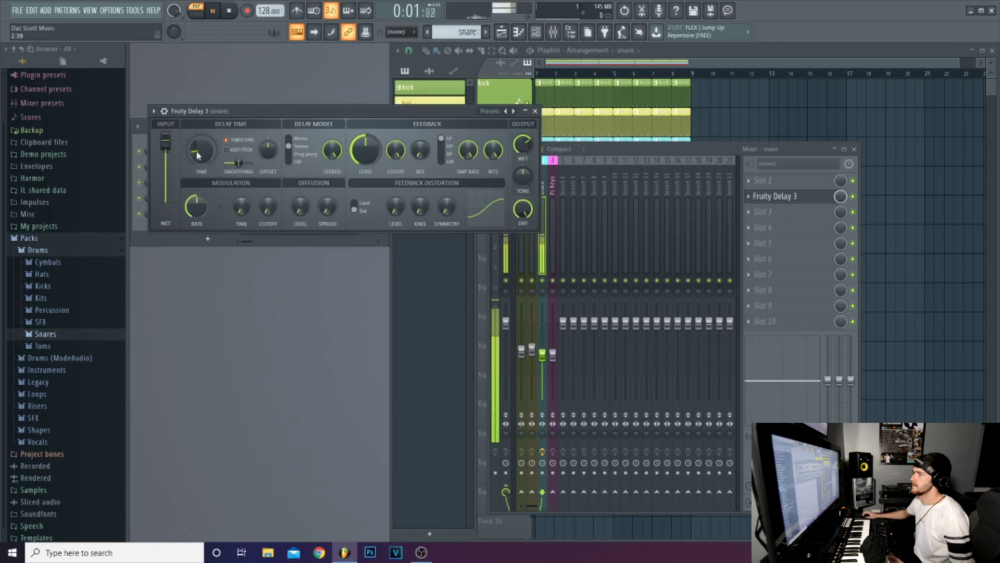
key(space)
drag(198, 158, 201, 148)
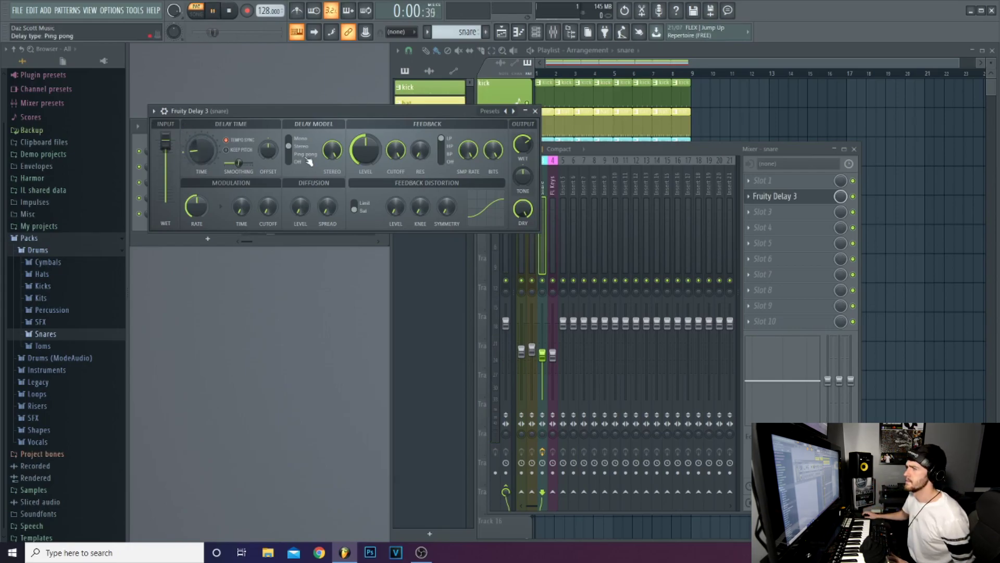
drag(395, 154, 397, 152)
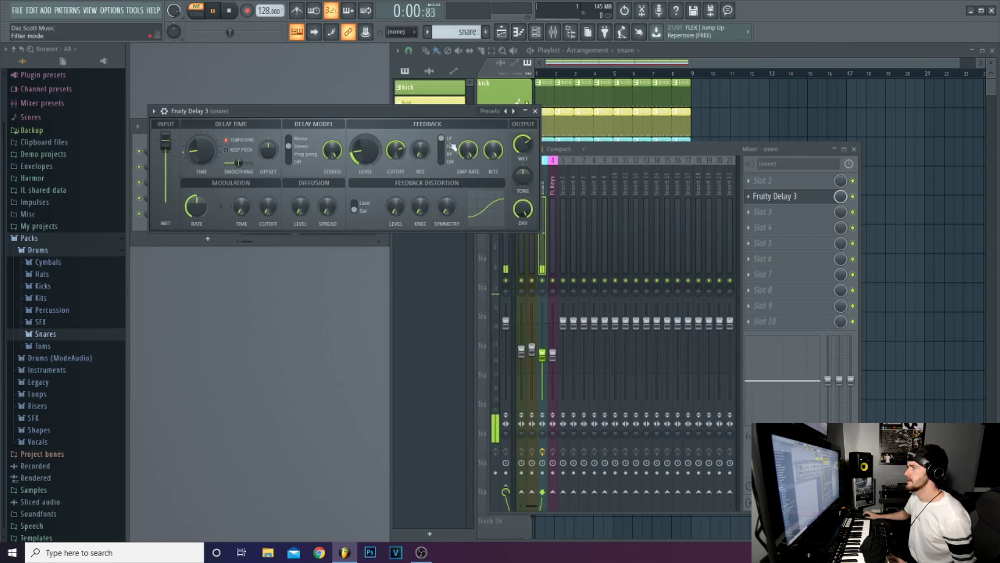
click(535, 111)
Add Fruity Reeverb 2 in the snare insert's third slot after the delay, wet level 25%.
key(space)
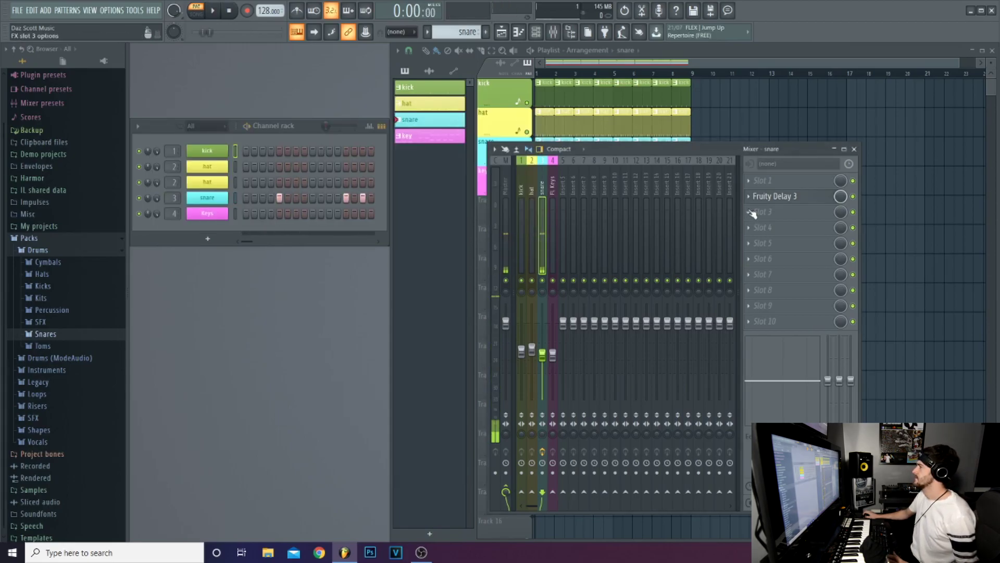
click(749, 211)
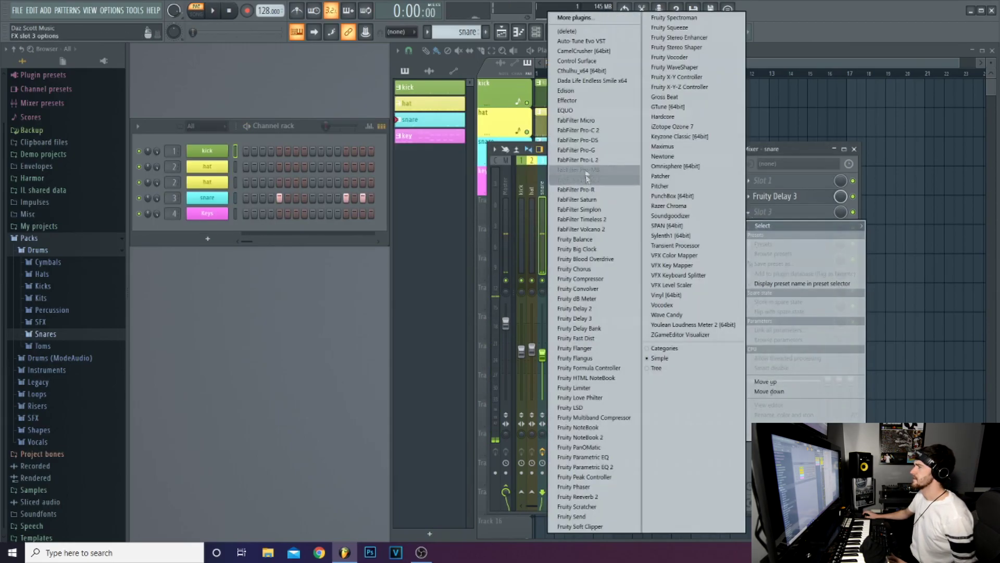
click(591, 500)
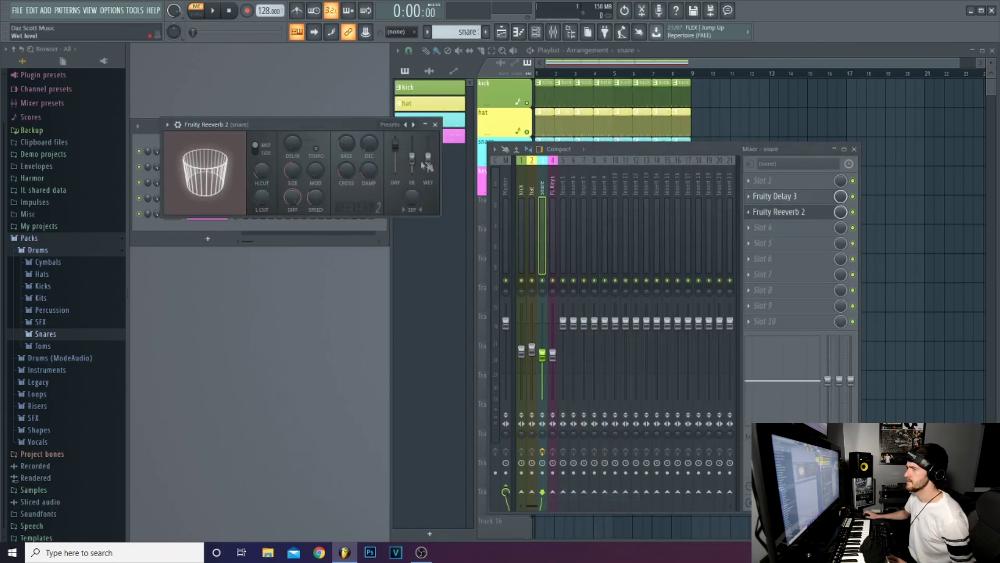
key(space)
drag(429, 156, 430, 168)
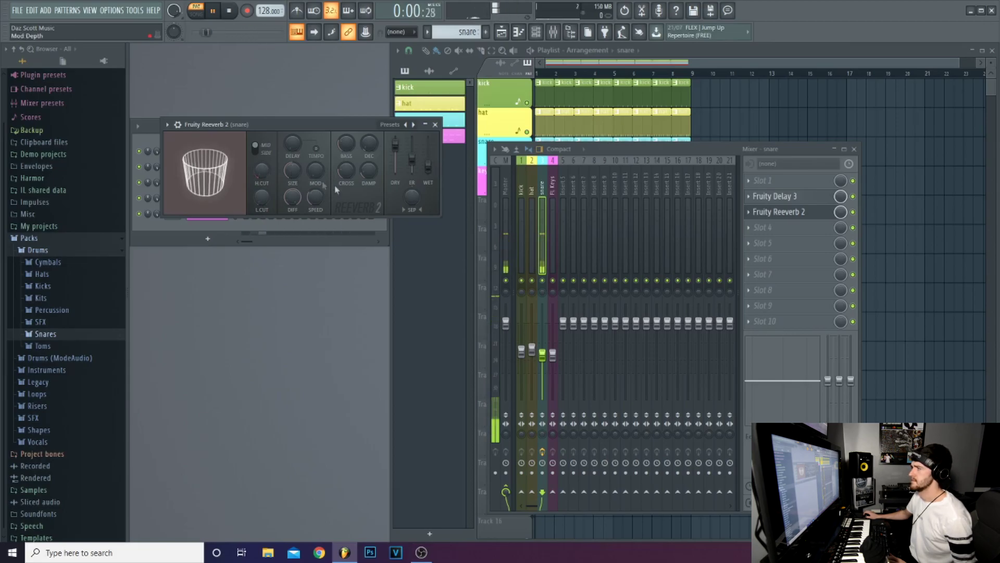
click(435, 124)
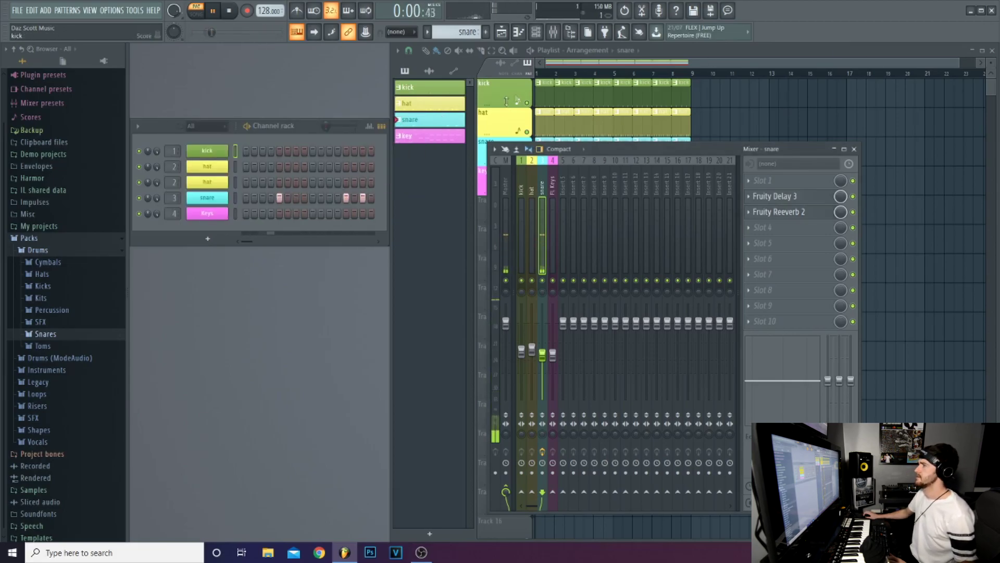
Stop playback, select the key pattern and bring the mixer back into view.
key(space)
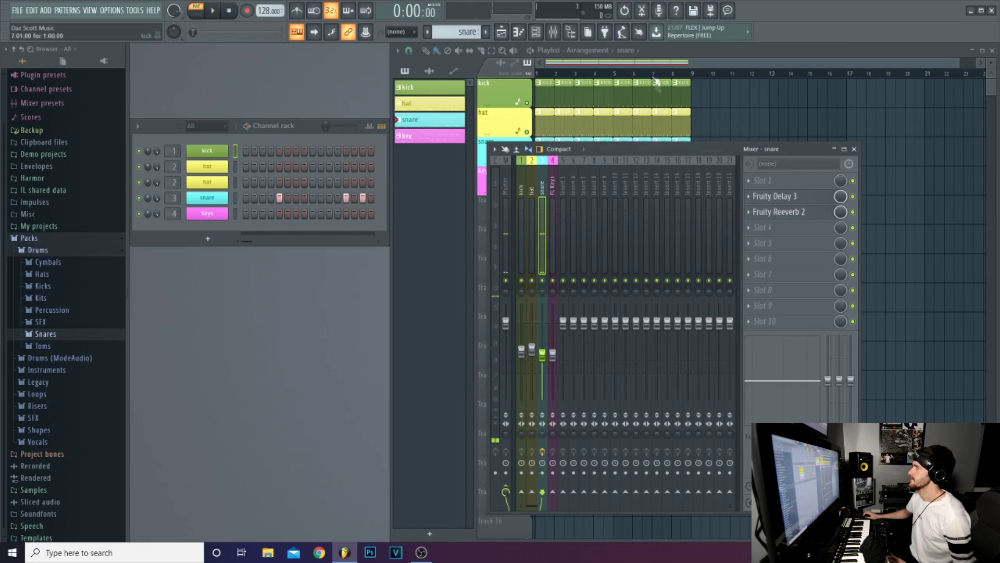
click(645, 65)
click(417, 135)
key(F9)
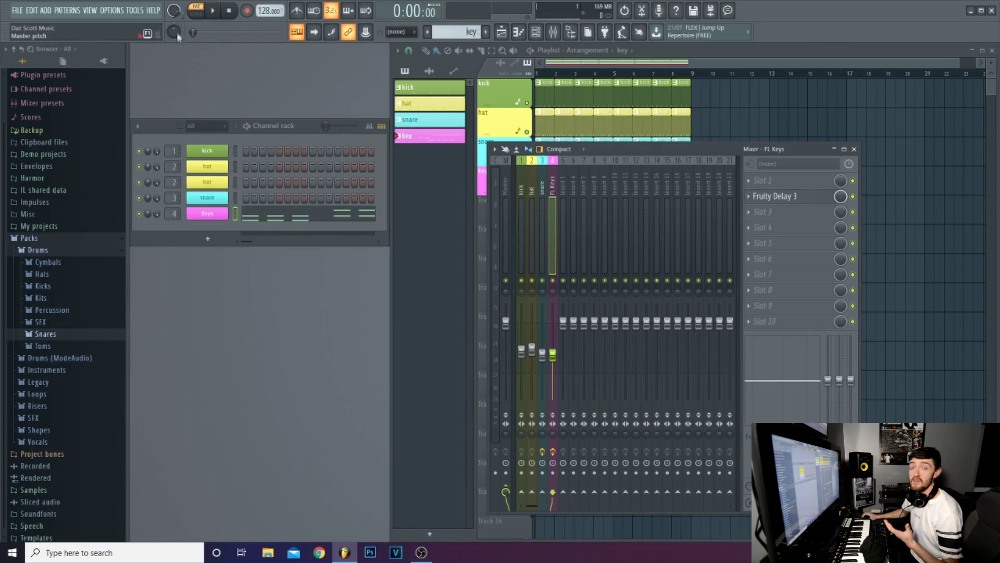
Play the whole arrangement in SONG mode and turn the hat insert's volume down slightly.
click(201, 16)
scroll(551, 330, down, 2)
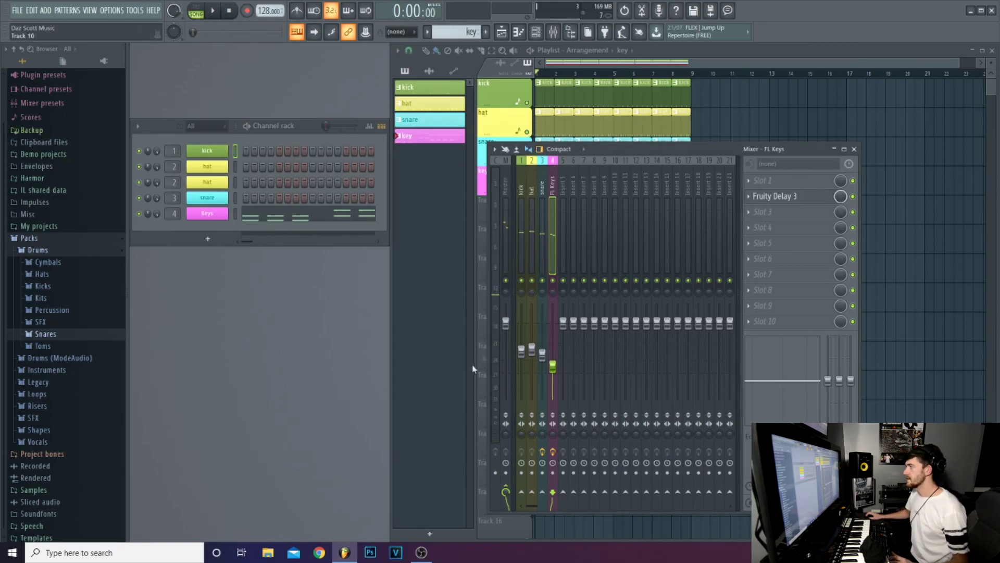
key(space)
click(542, 354)
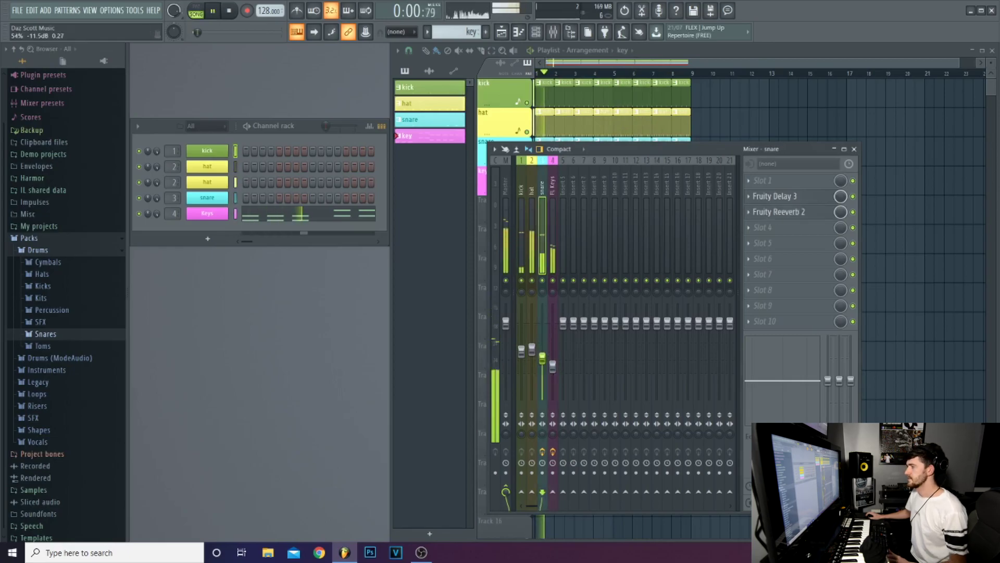
drag(532, 348, 532, 352)
Restart the song and check the kick, snare and FL Keys mixer inserts in turn.
click(521, 353)
key(space)
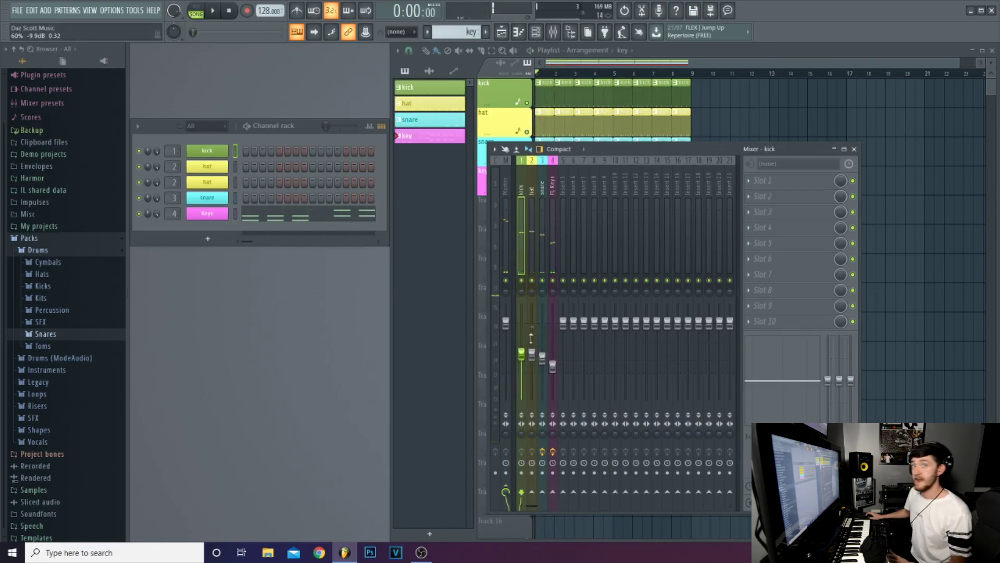
key(space)
click(542, 357)
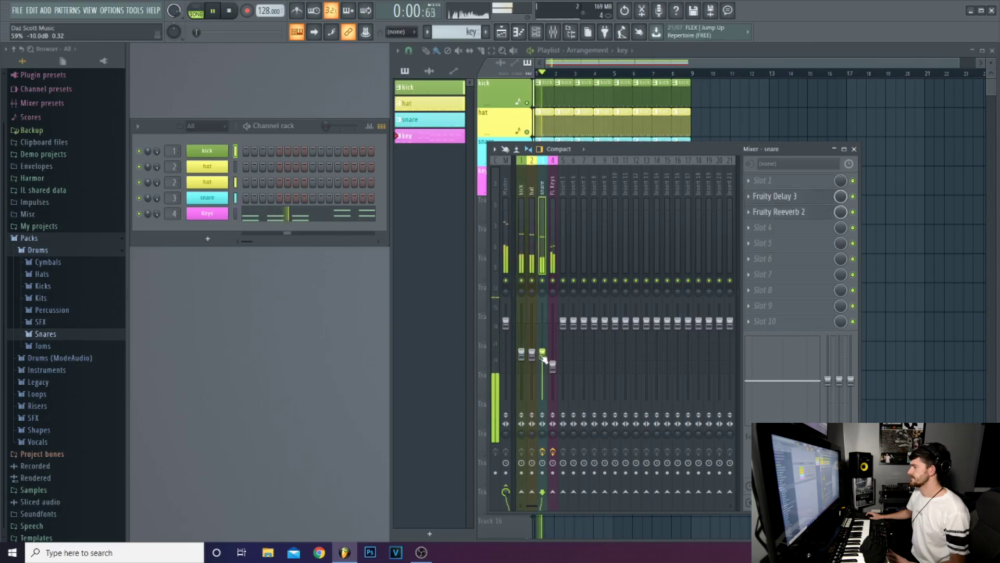
click(543, 355)
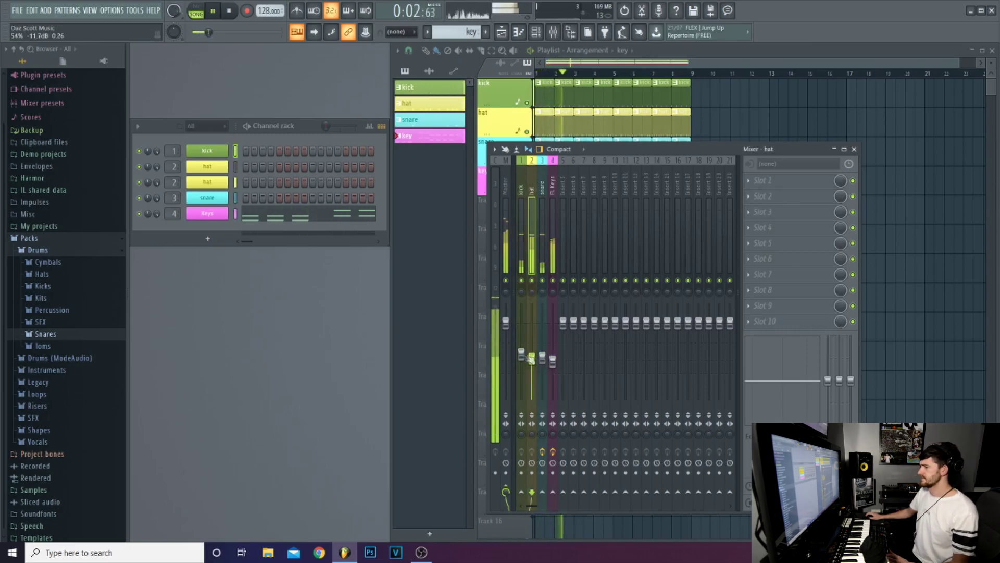
click(553, 313)
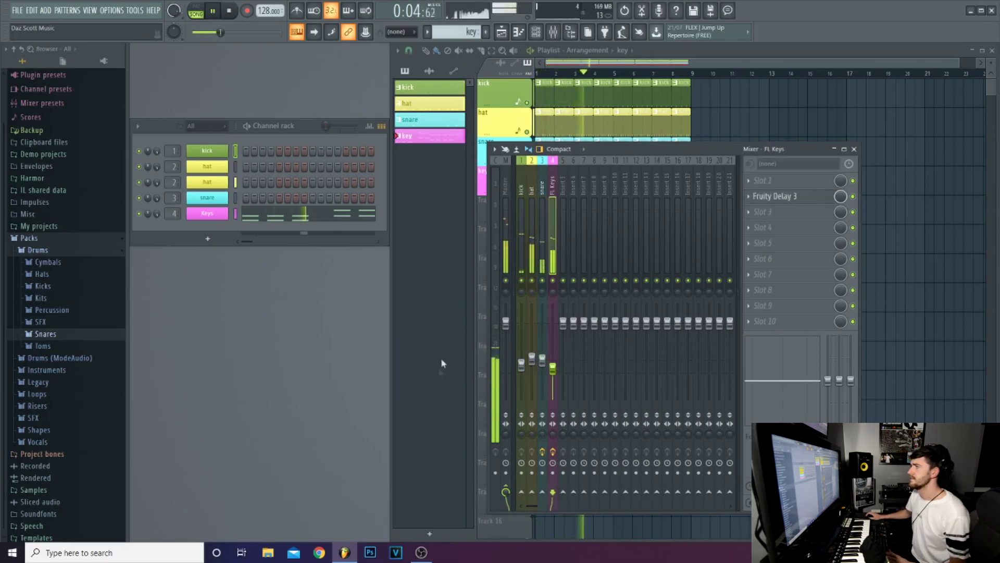